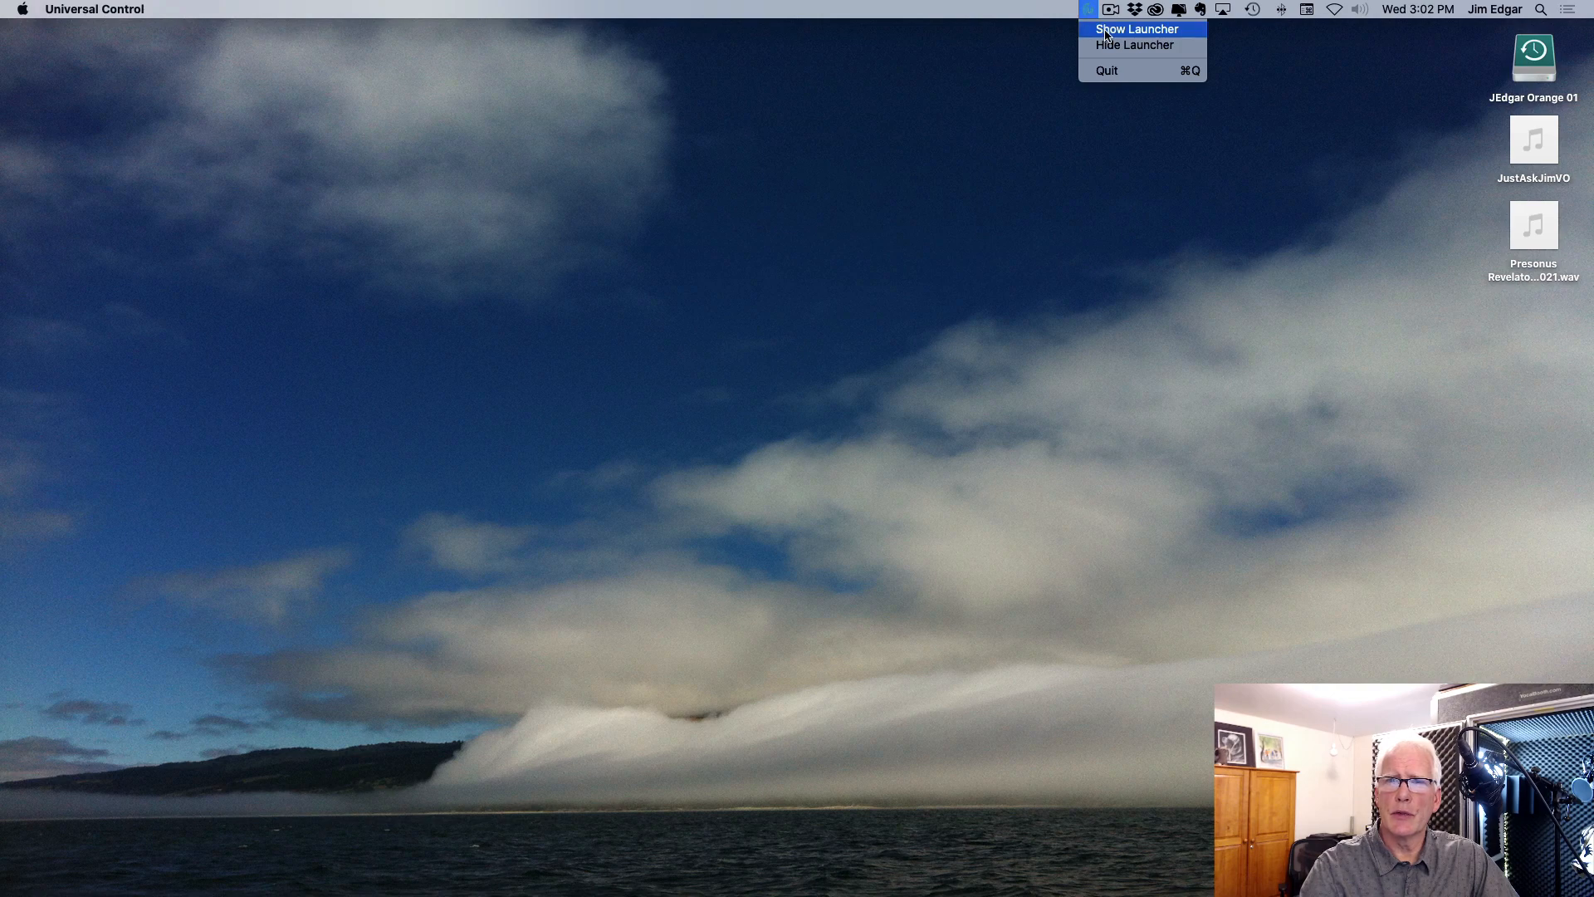
Step: Show the Universal Control launcher and check the sample rate and device mode options, keeping 48.0 kHz and Single
click(1105, 33)
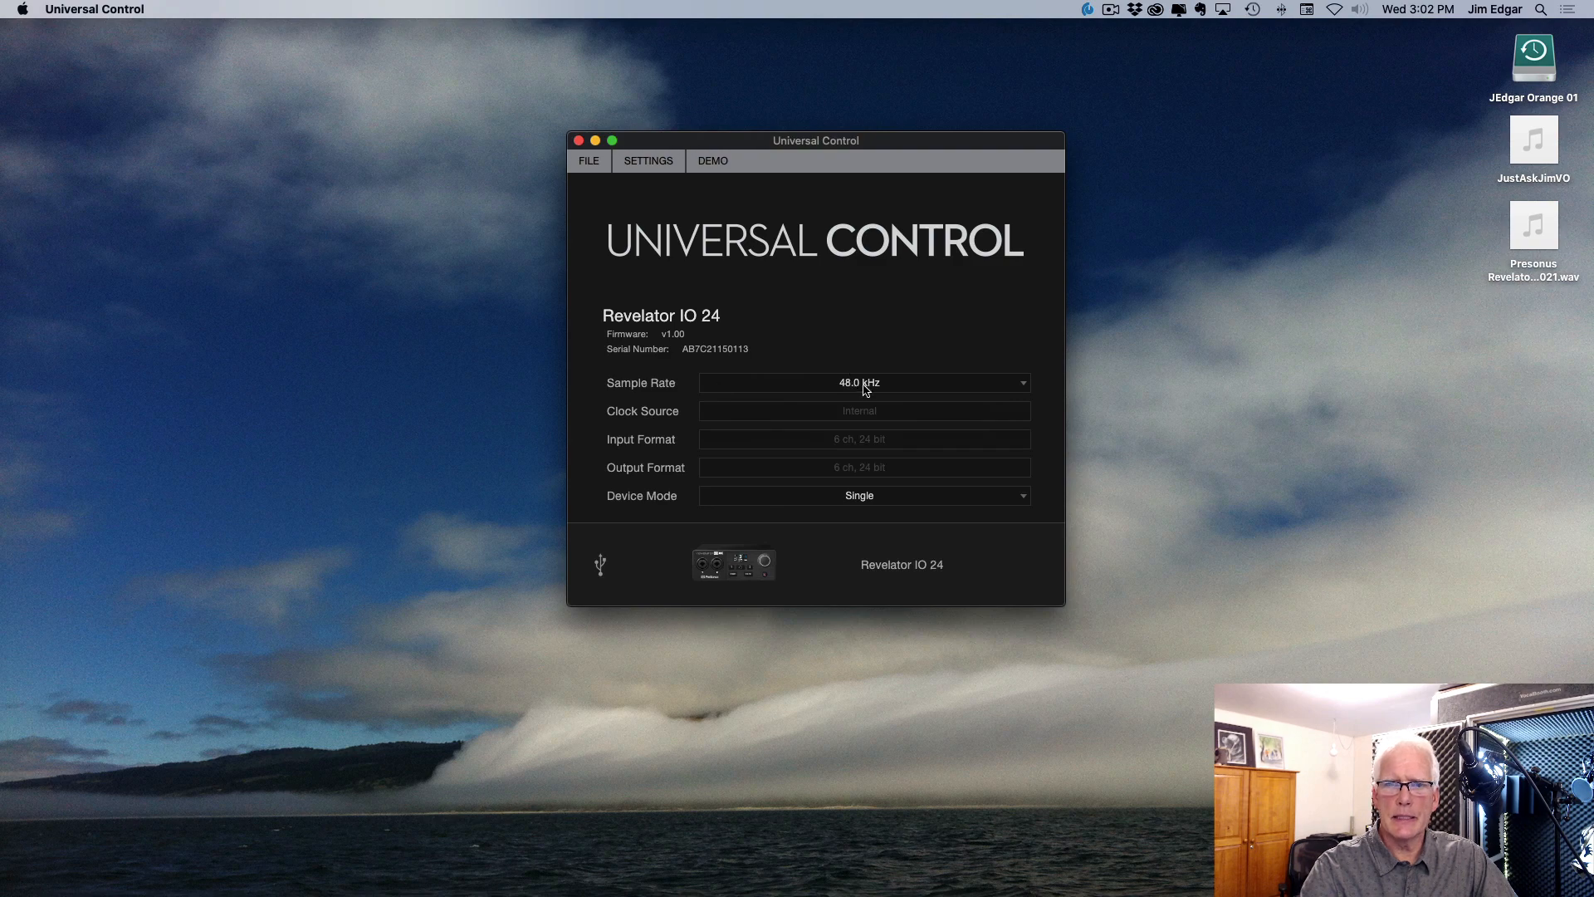
click(968, 385)
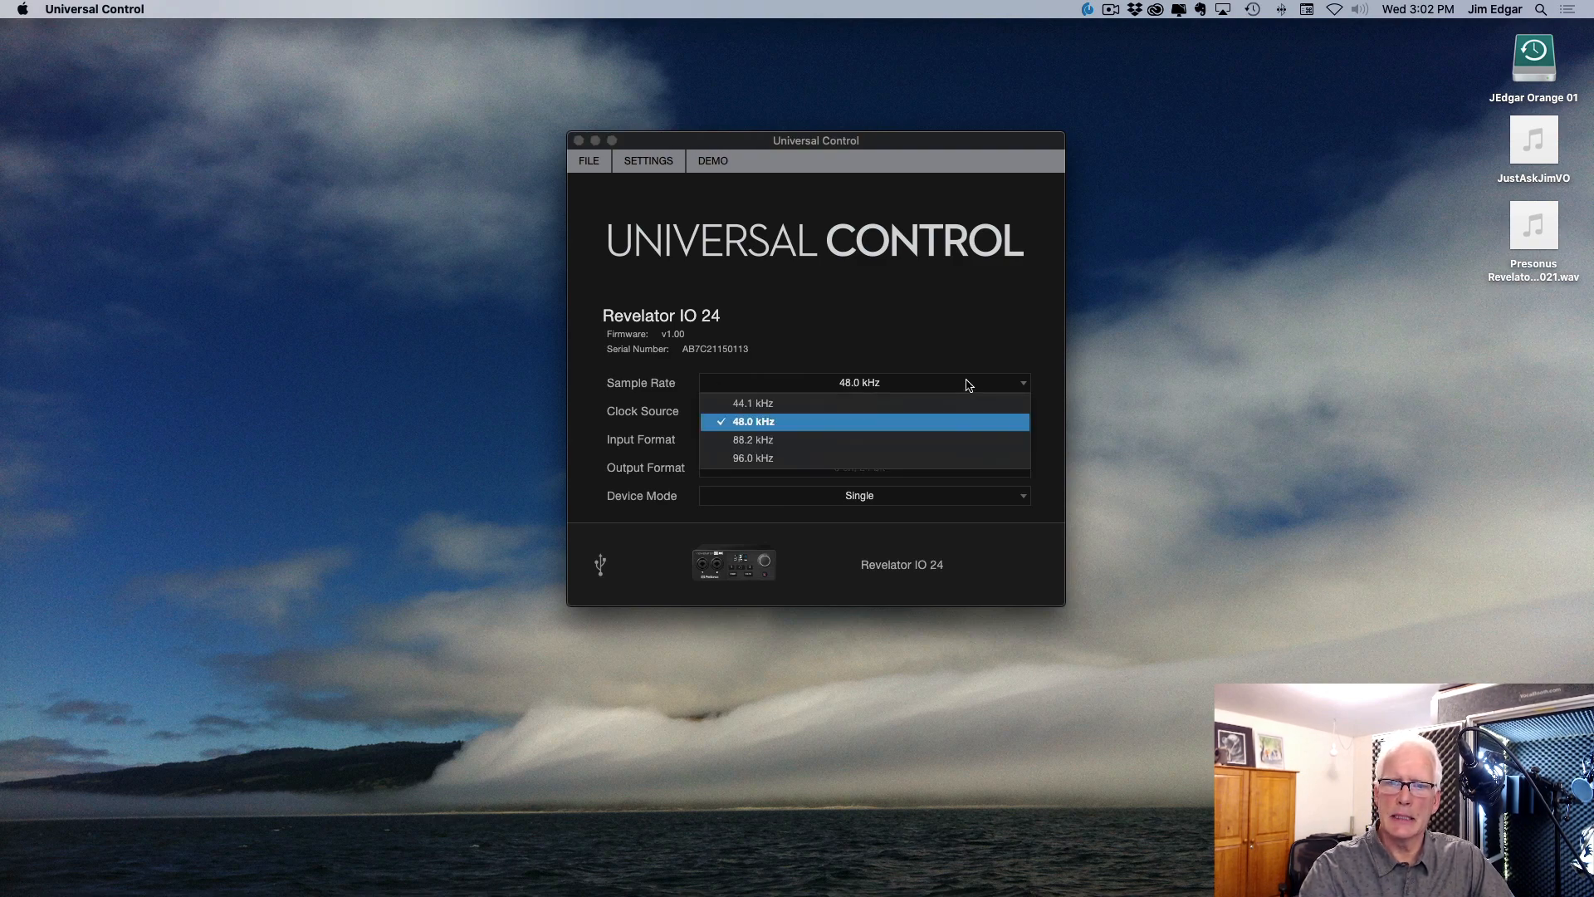
click(927, 282)
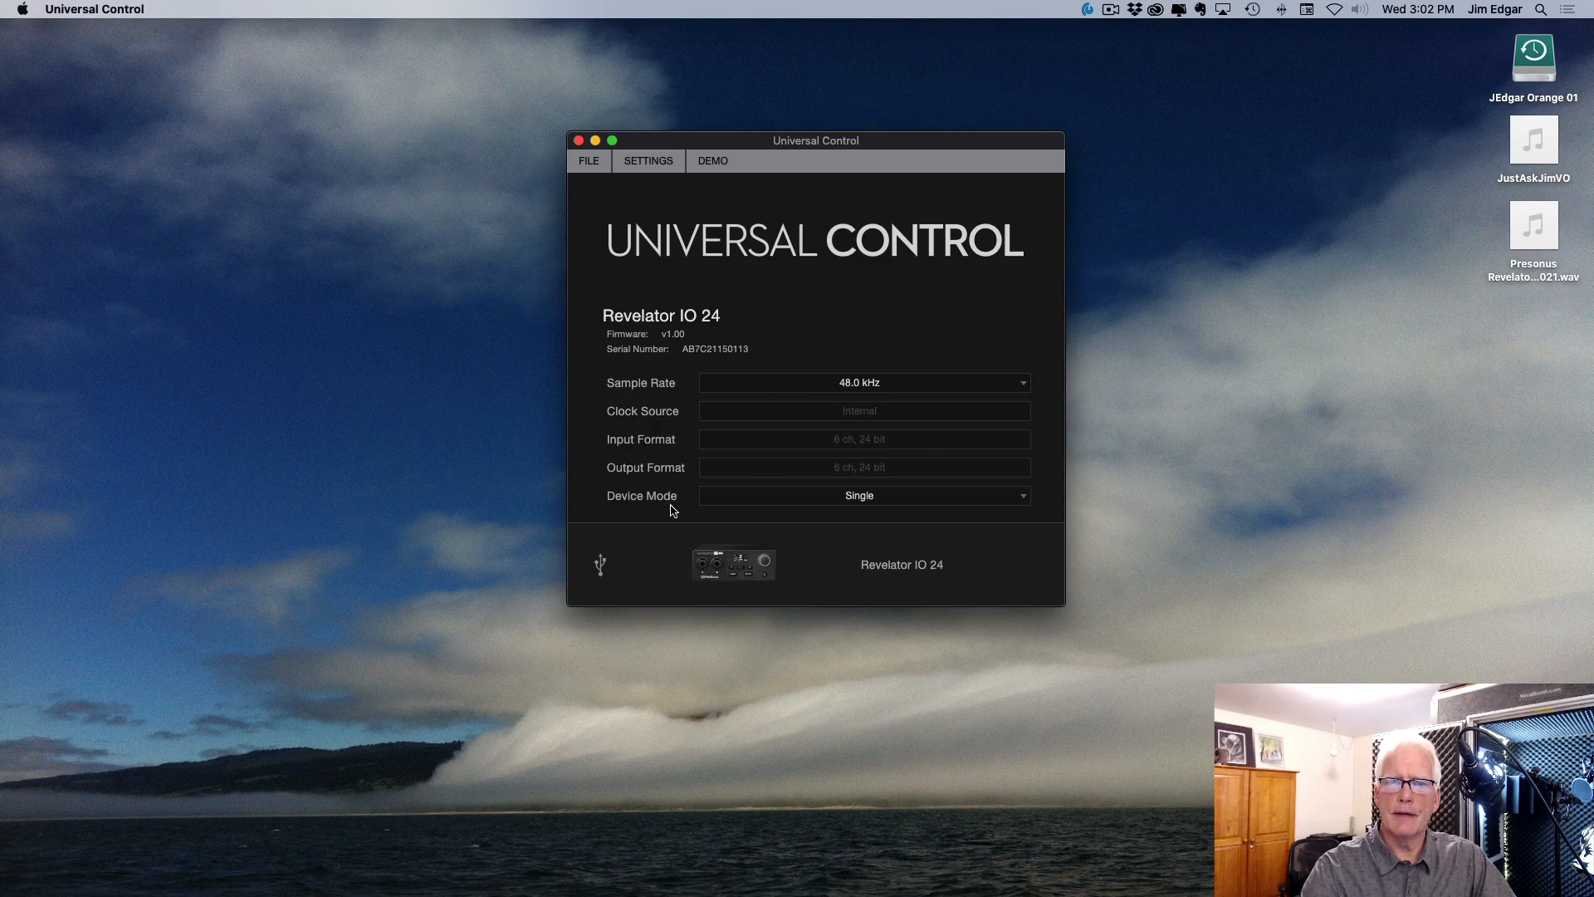
click(904, 500)
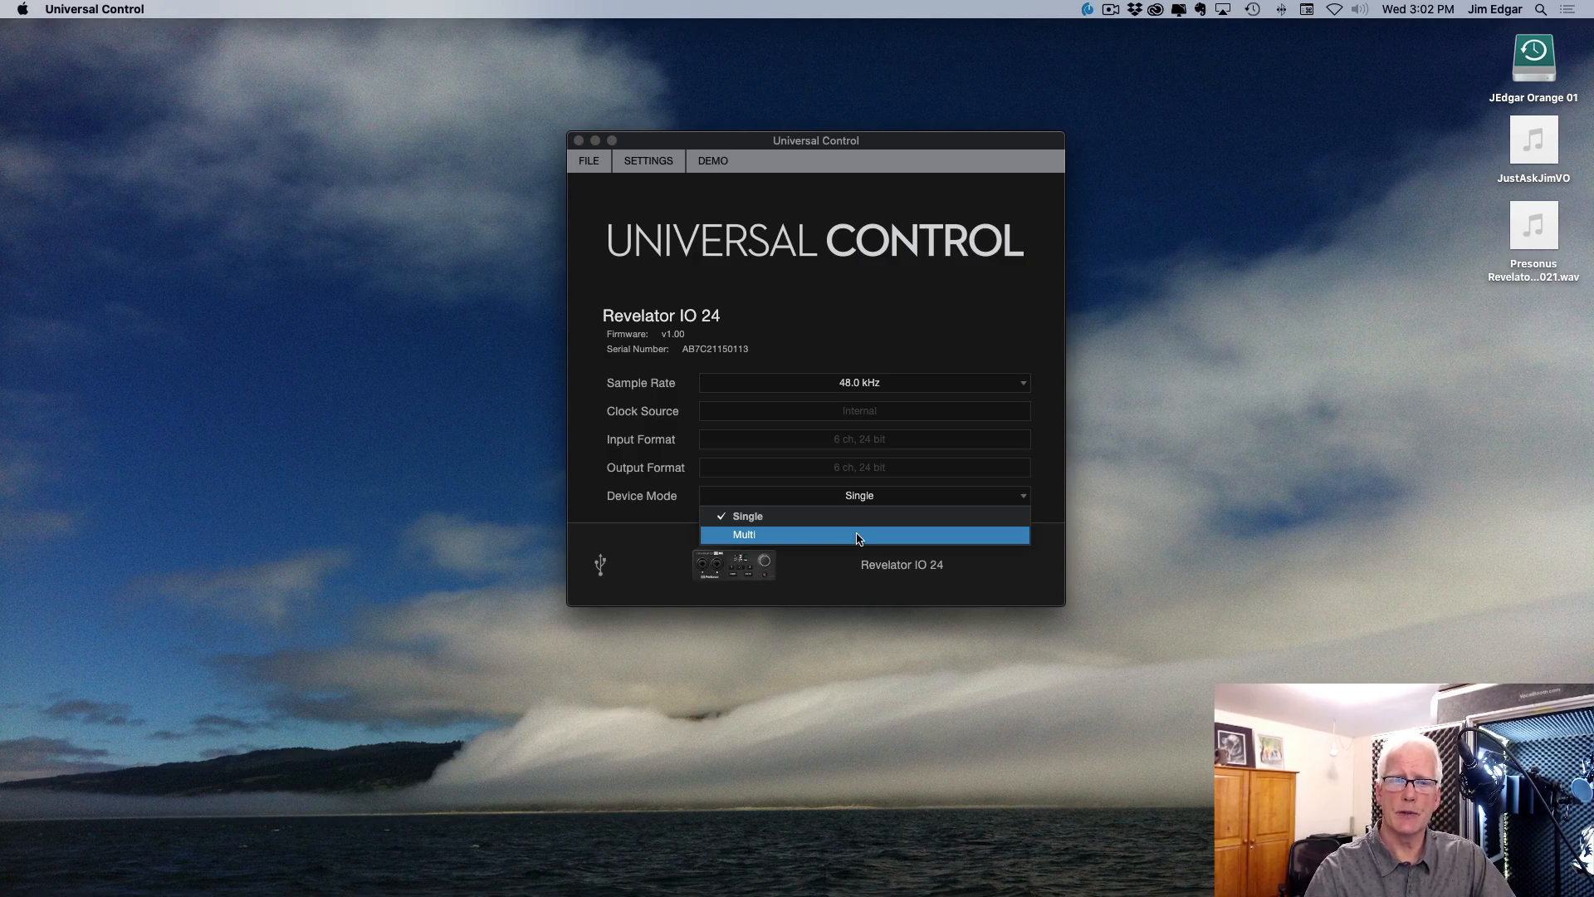
click(760, 522)
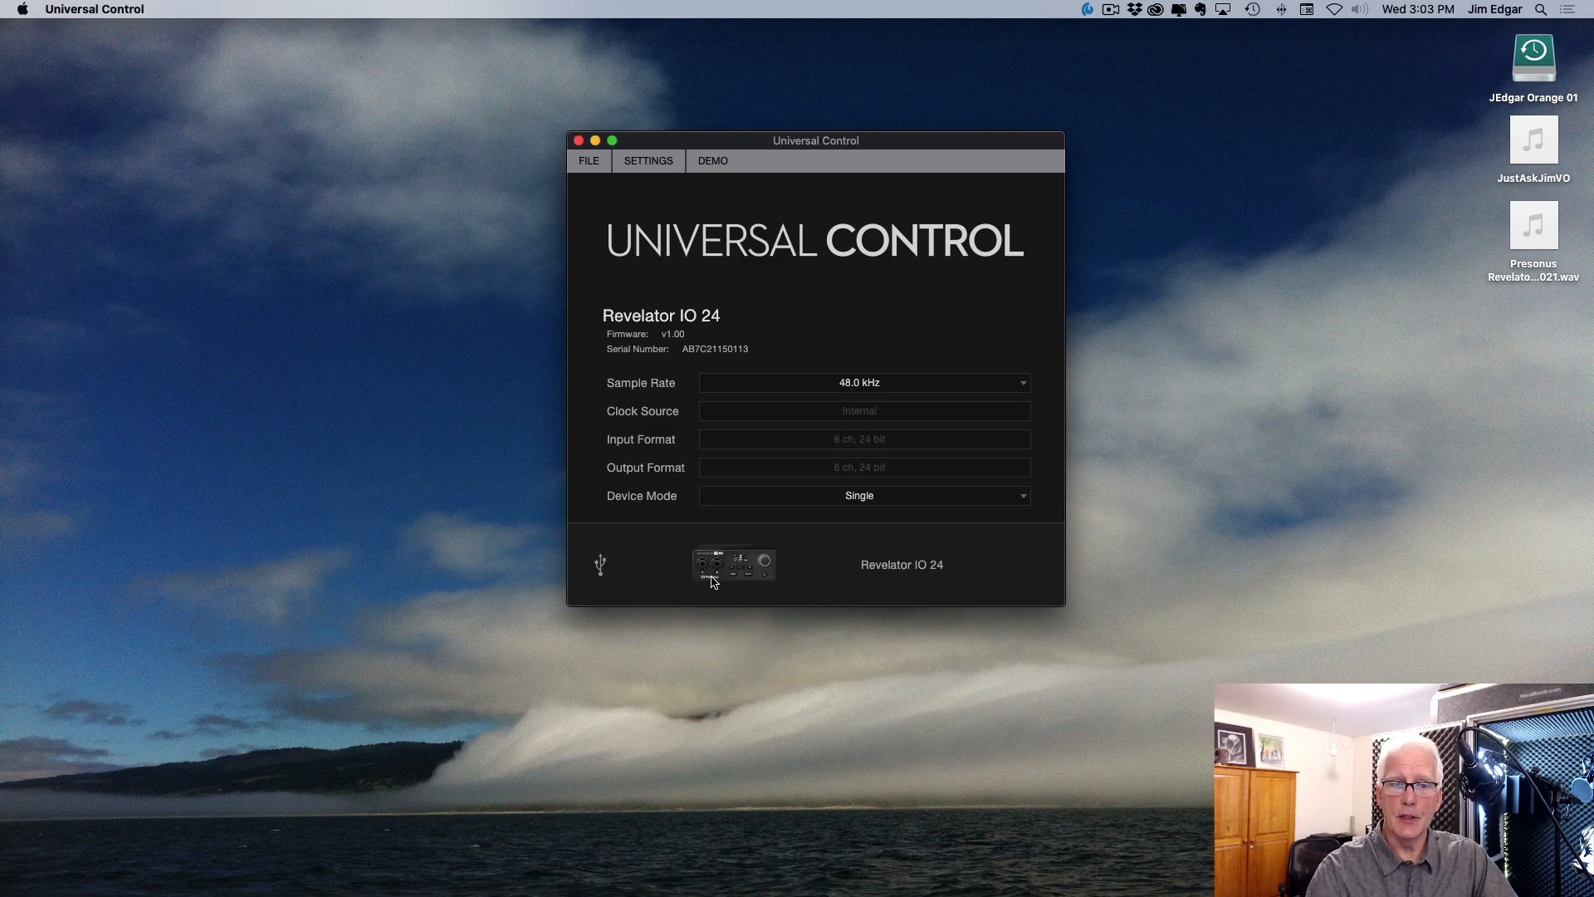
Step: Open the Revelator IO 24 mixer, close its Scenes view and try the Vocal preset on channel 1
click(755, 573)
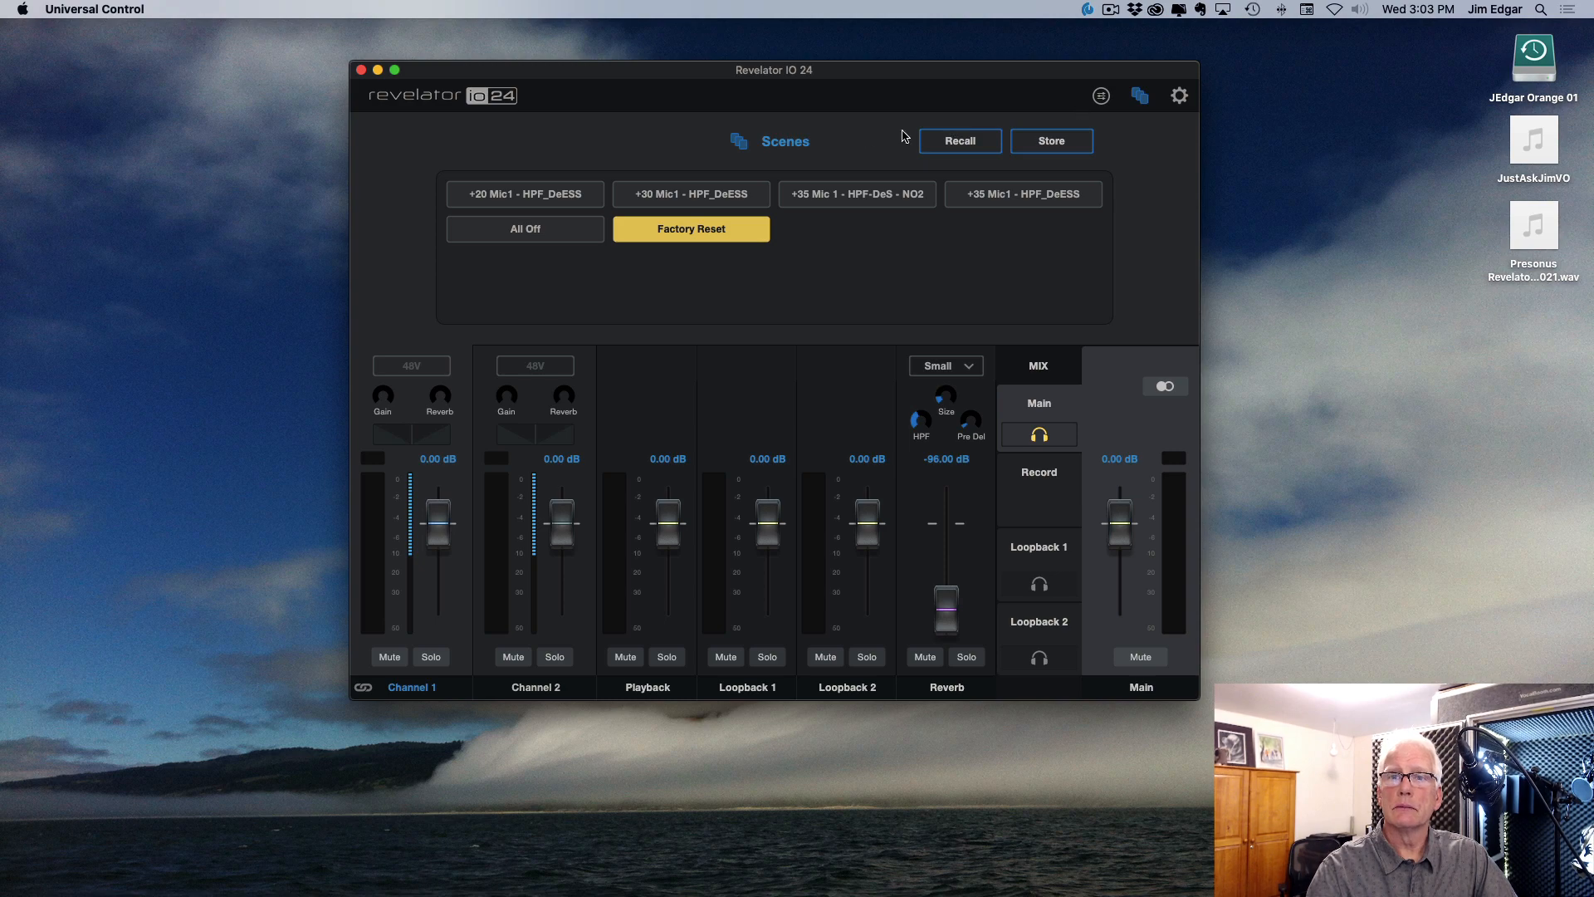
click(1140, 96)
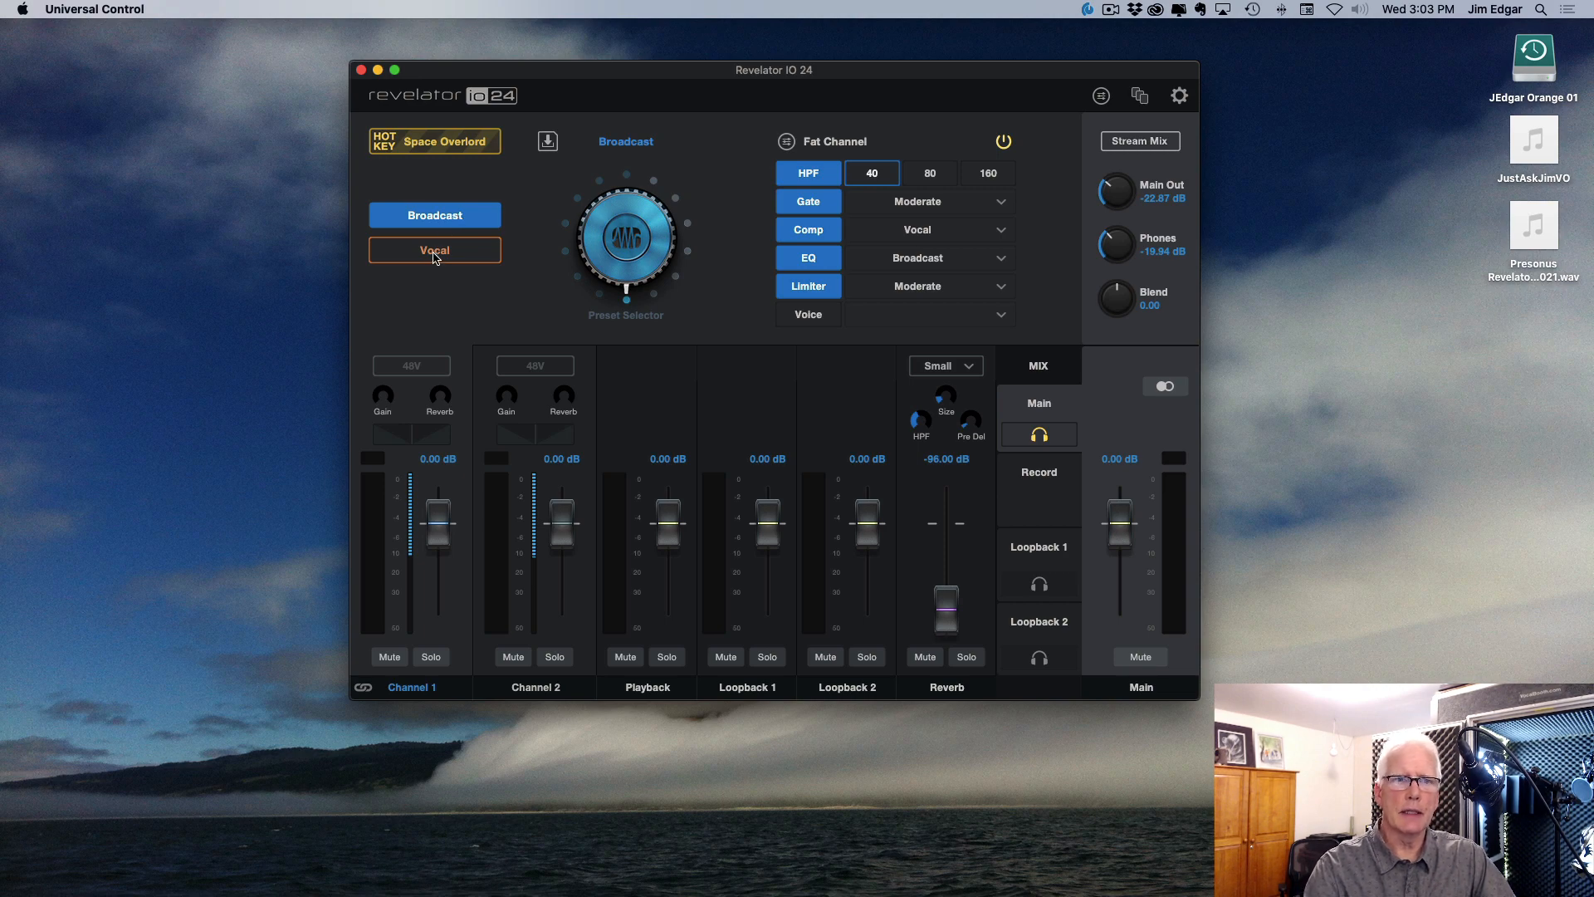
click(435, 252)
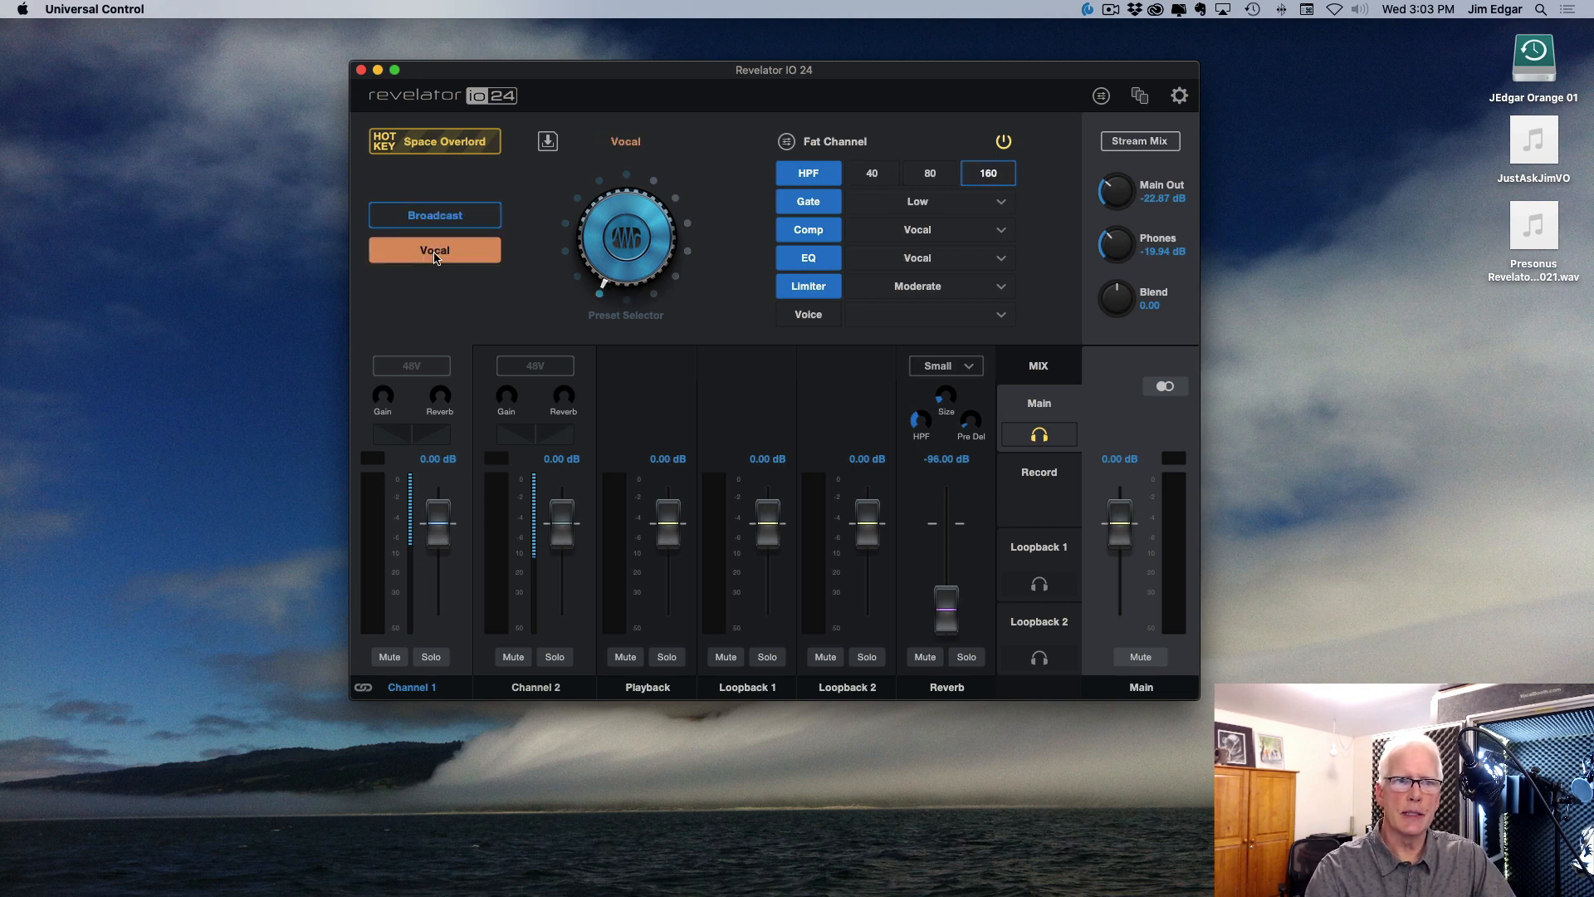
click(435, 253)
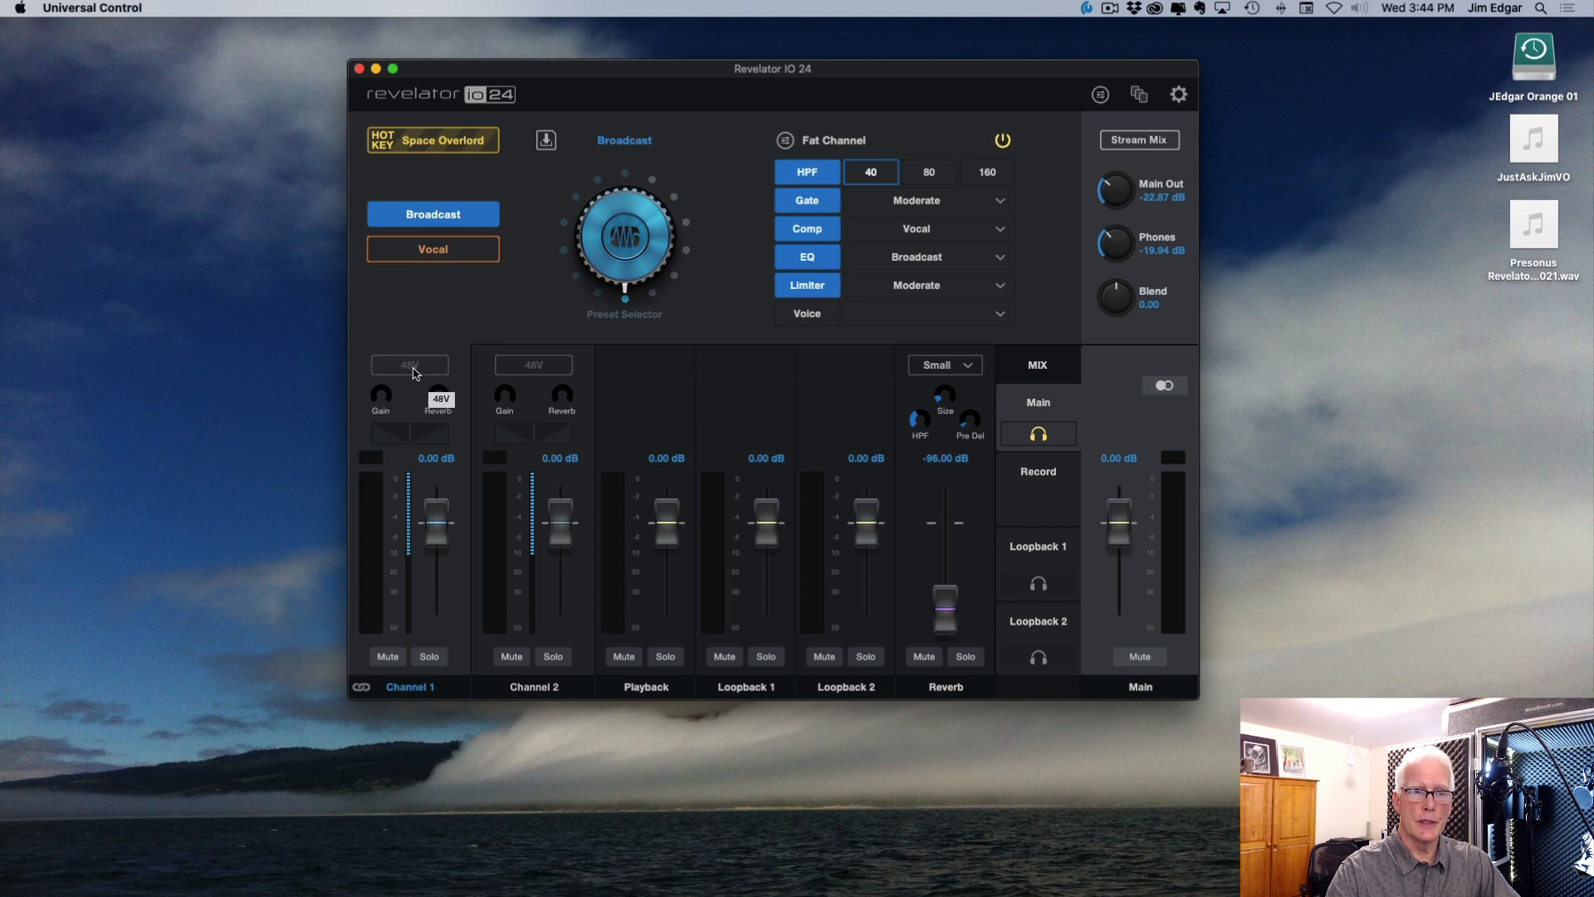
Step: Turn on 48V phantom power for channel 1 and raise its preamp gain
click(415, 366)
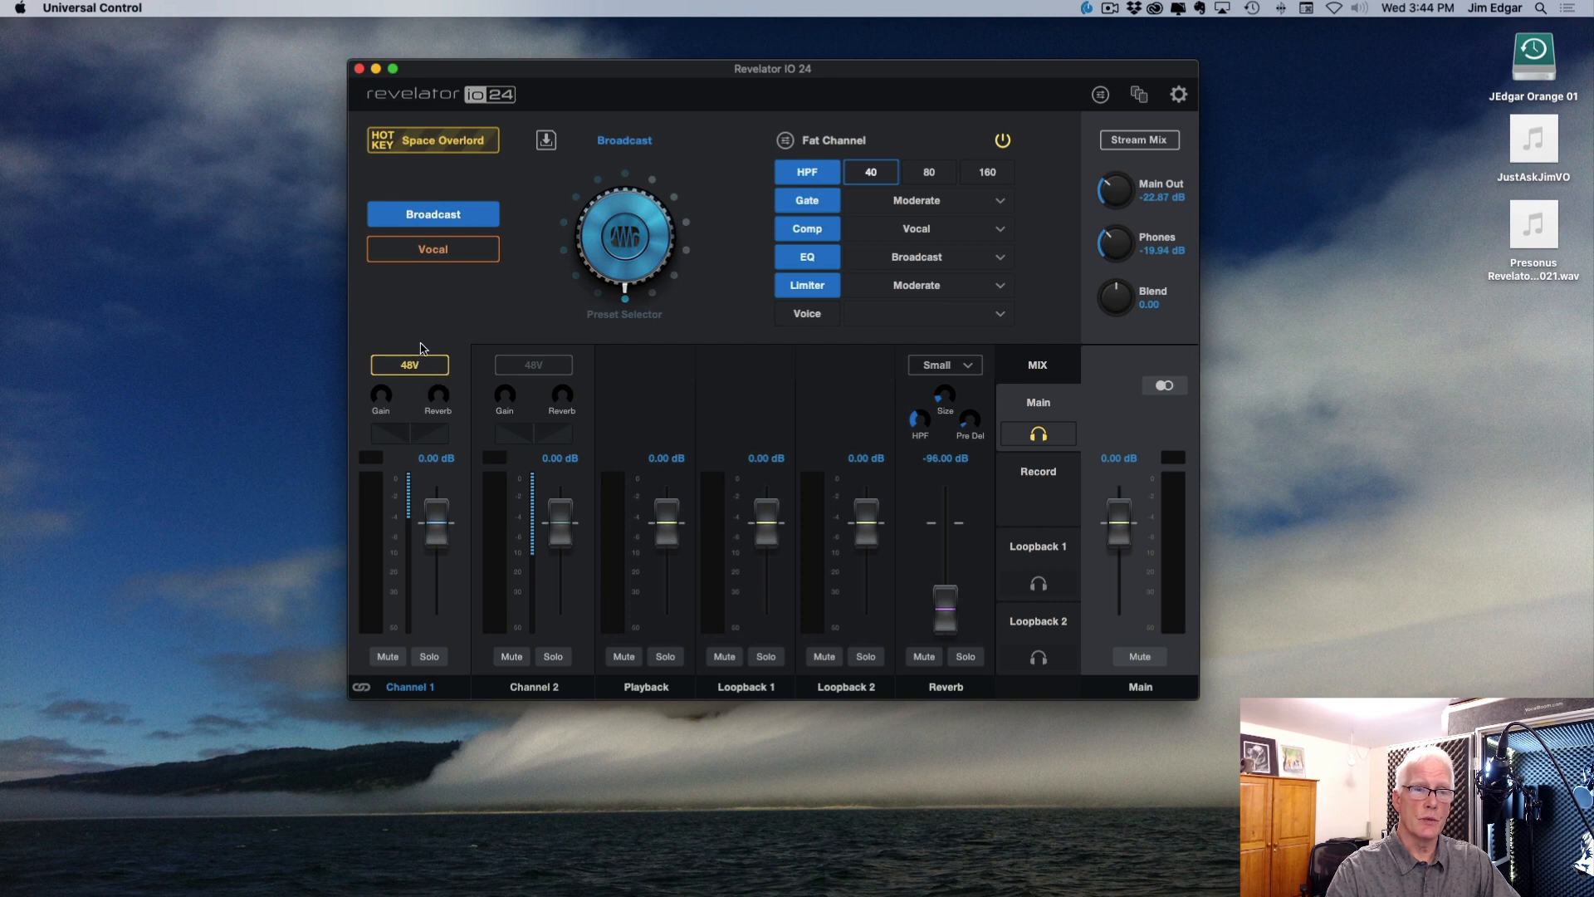
mouse_move(439, 417)
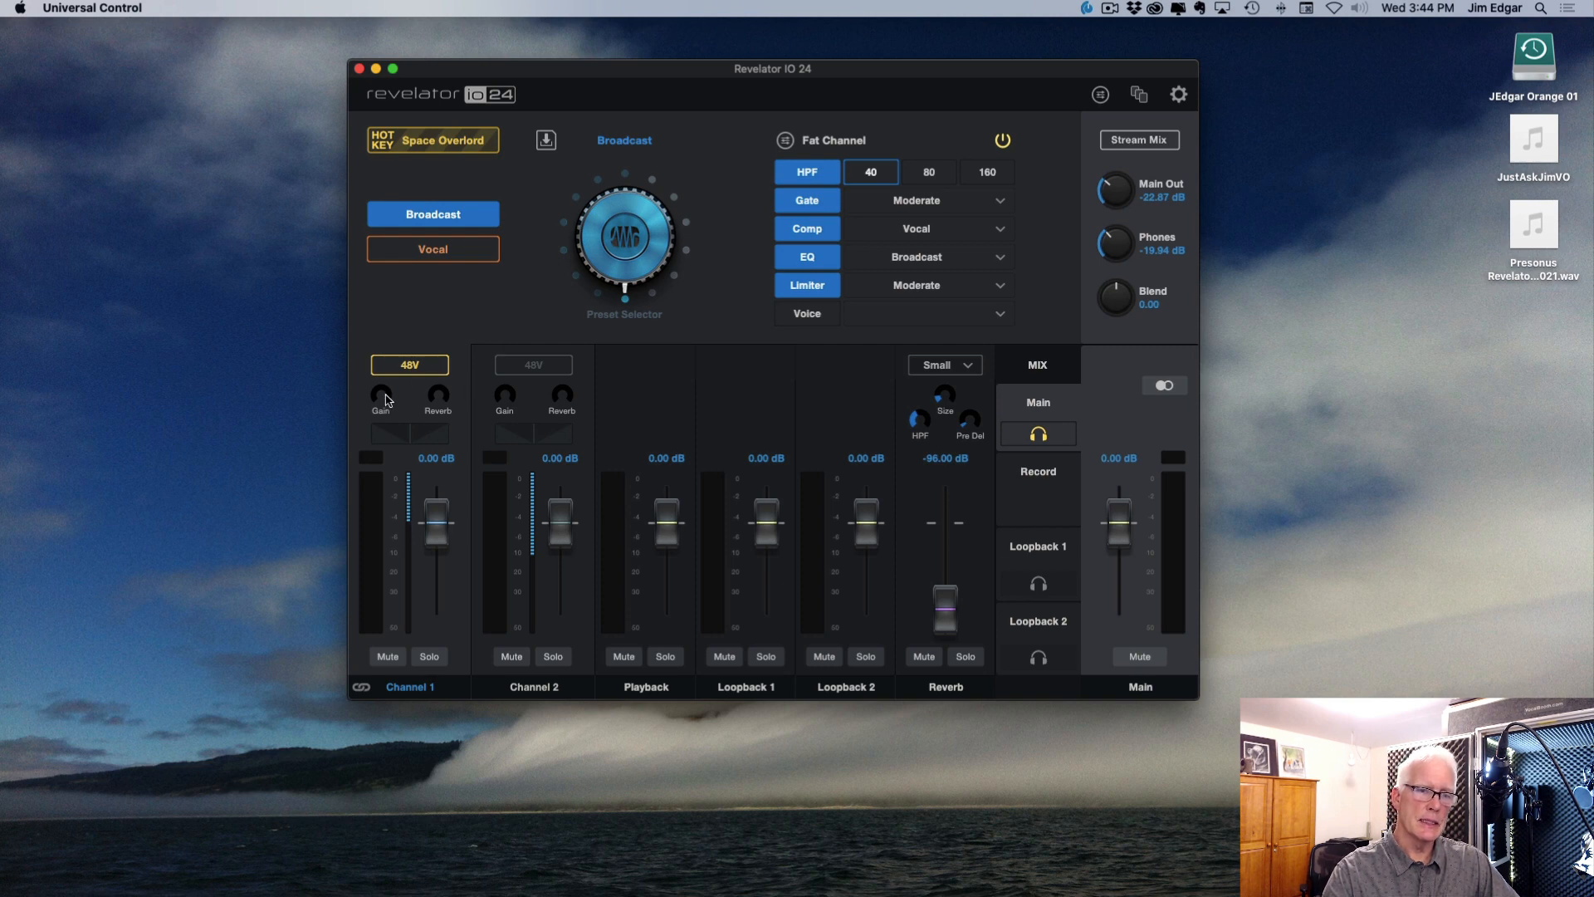
mouse_move(385, 401)
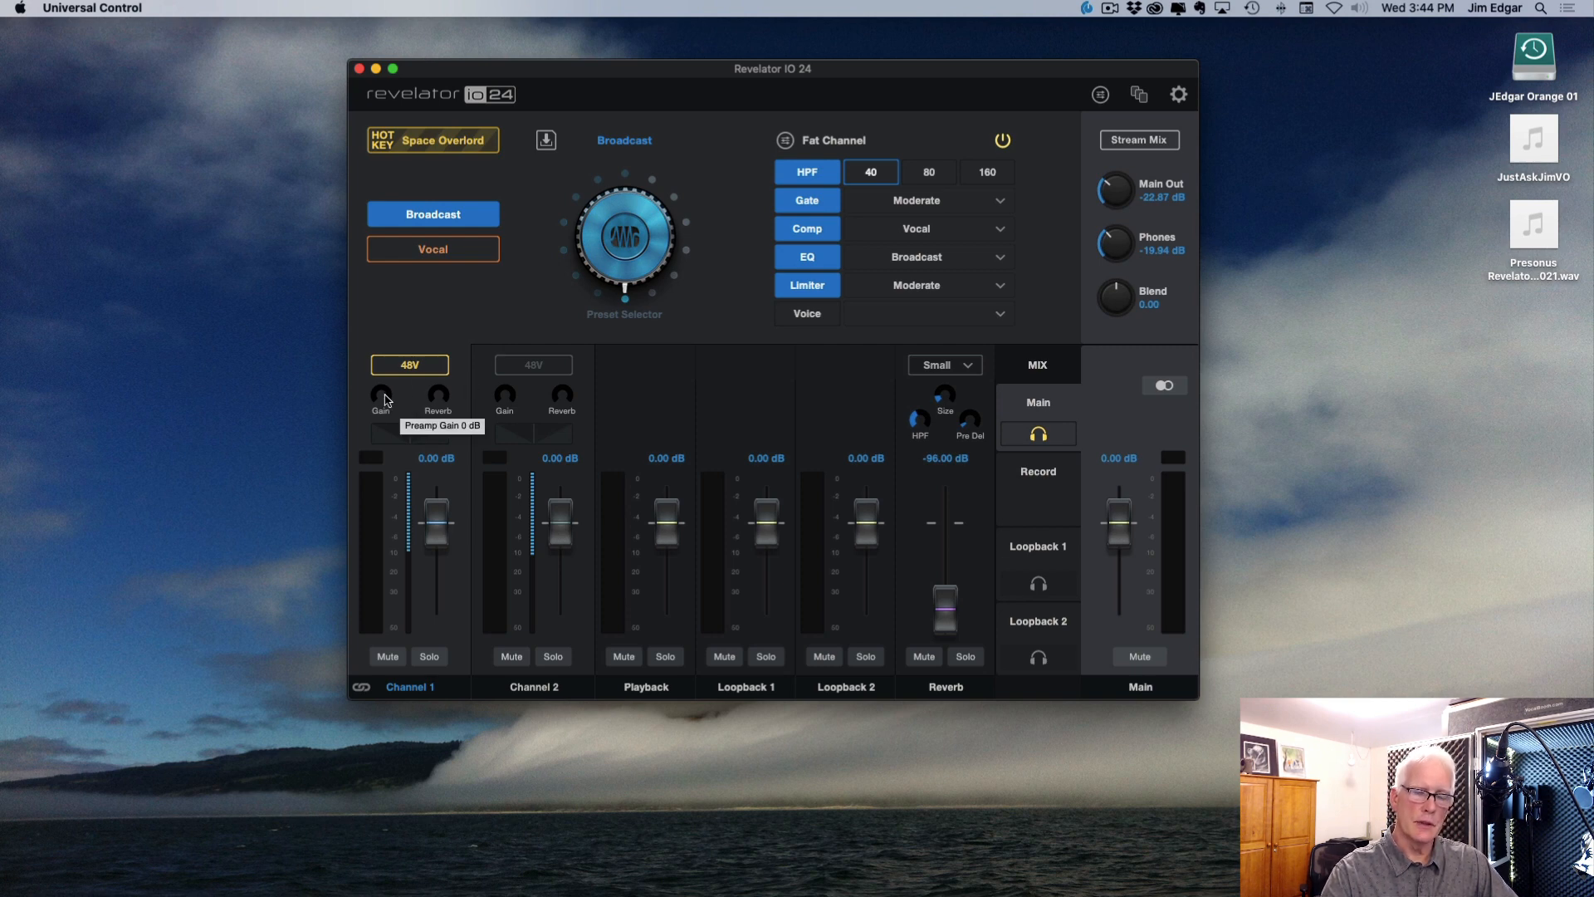
drag(384, 401, 400, 327)
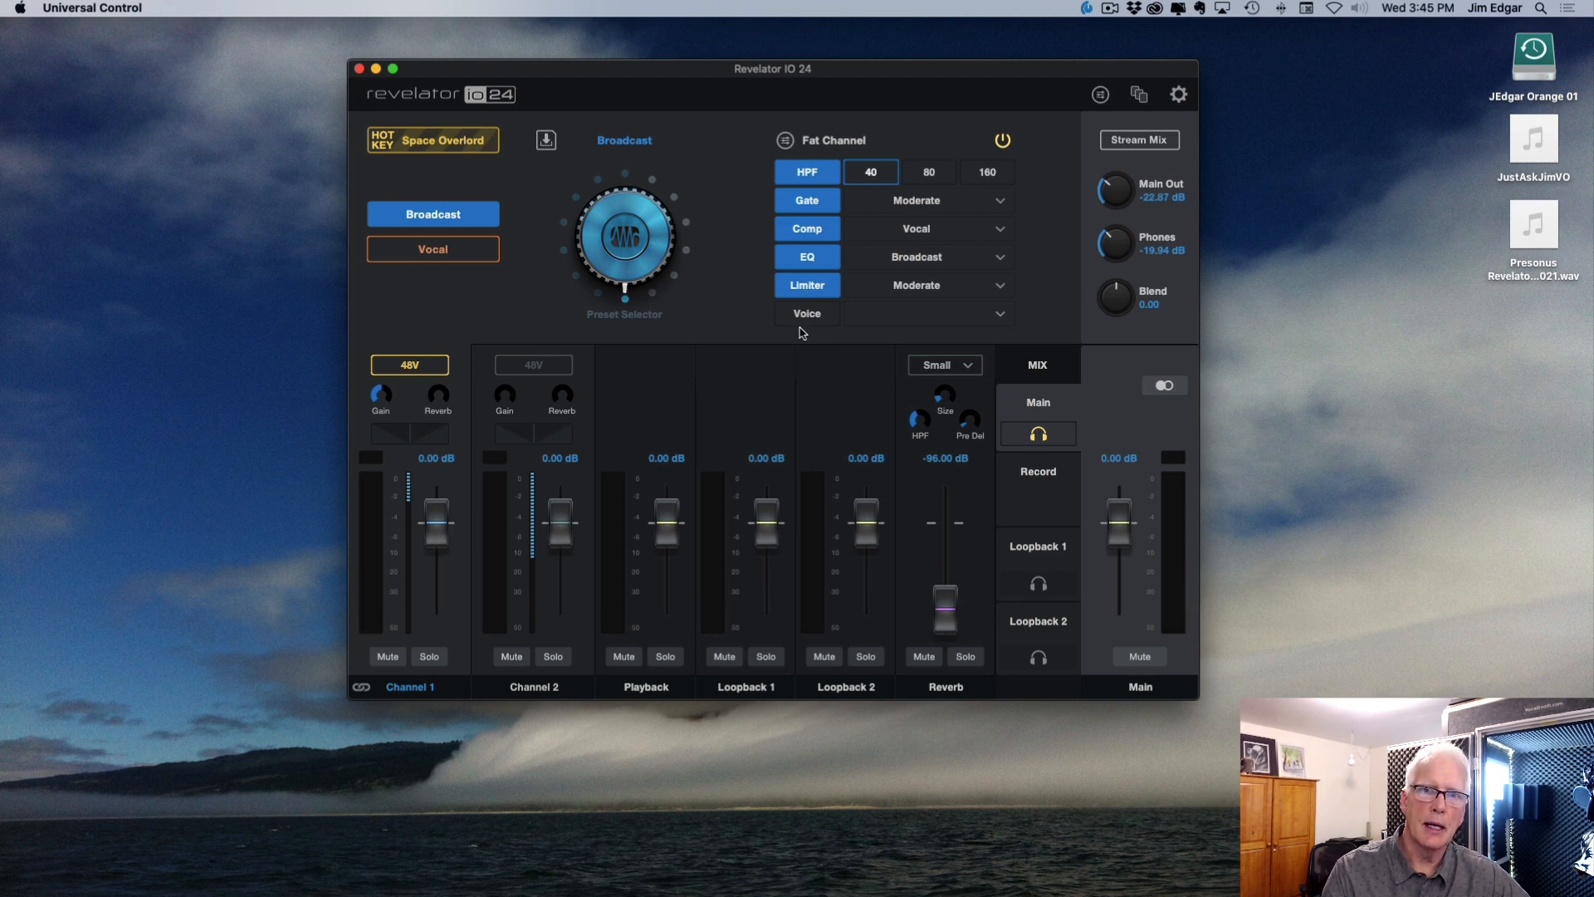
Step: Switch off the HPF, Gate, Comp, EQ and Limiter in channel 1's Fat Channel
click(817, 172)
click(818, 201)
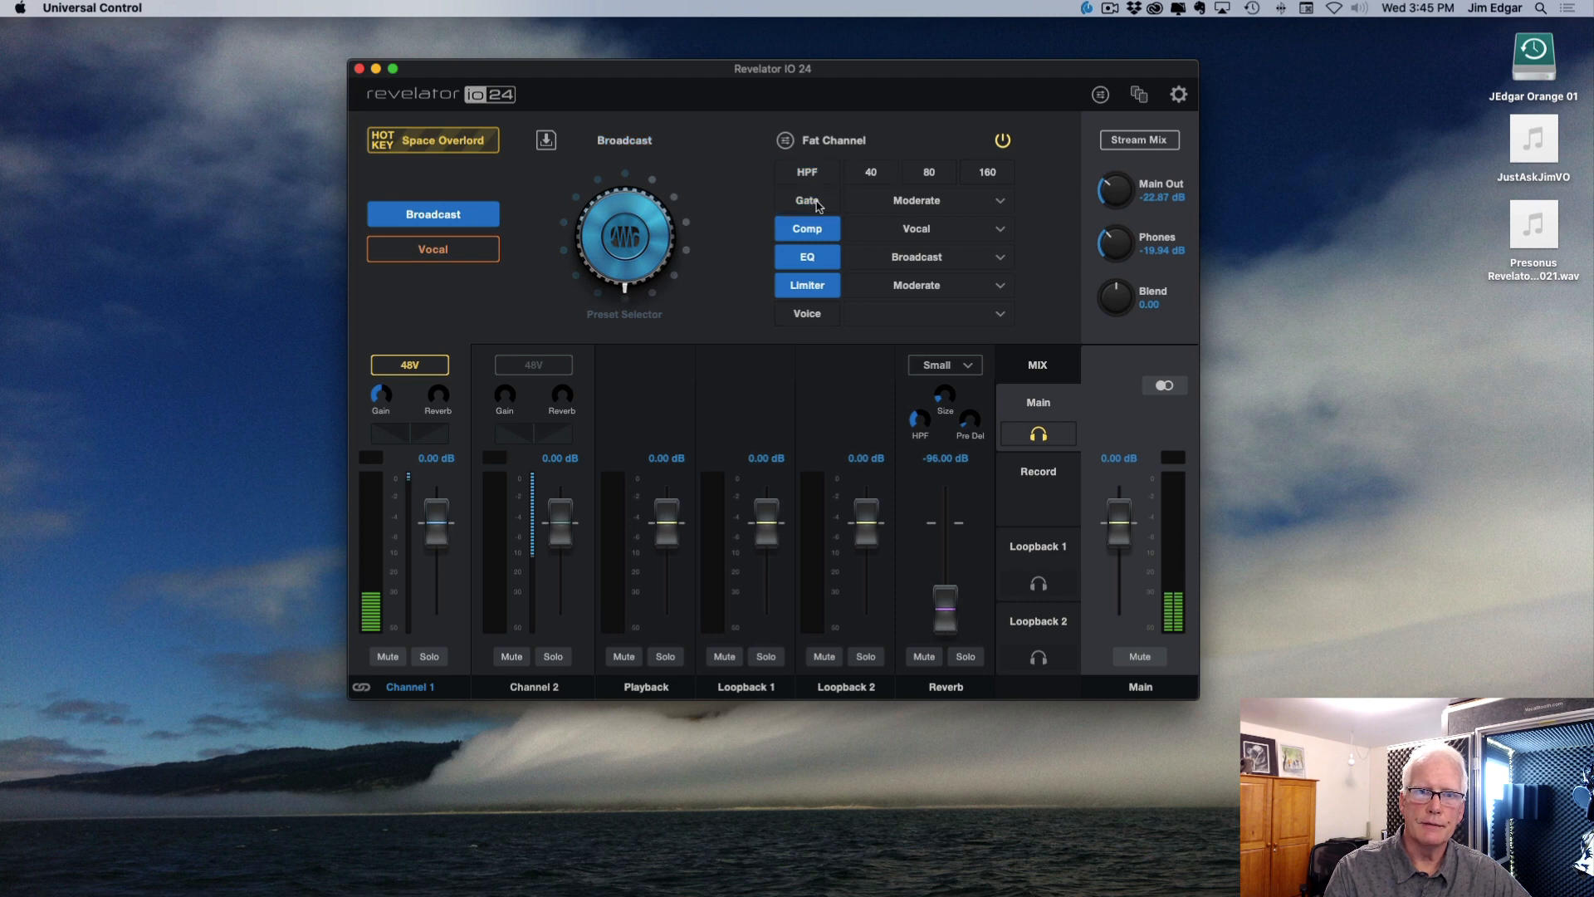
click(813, 238)
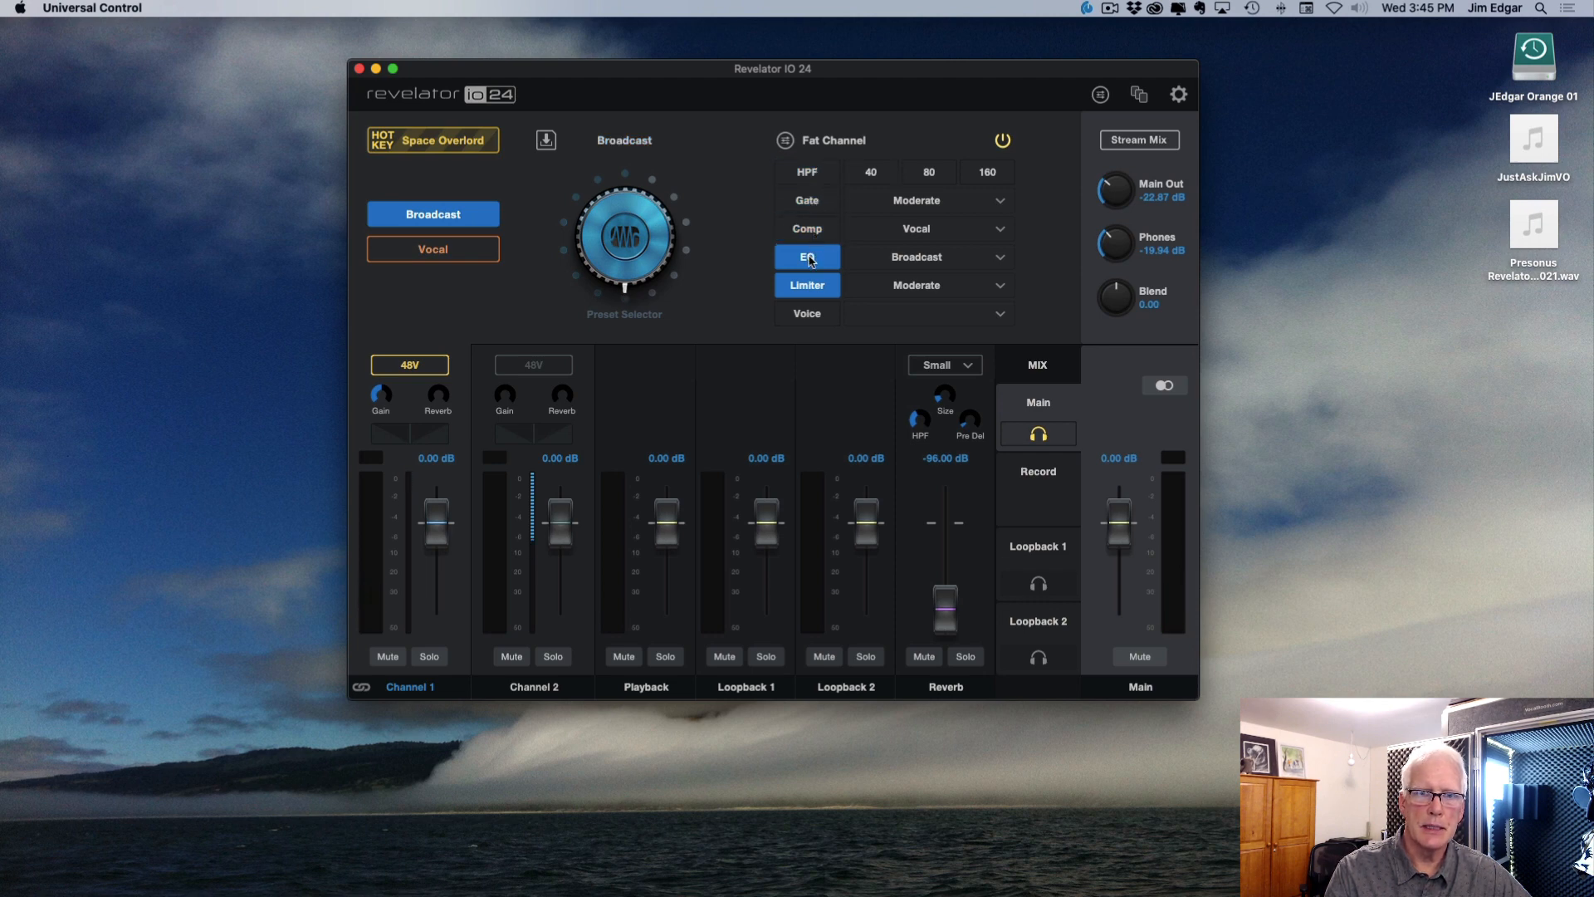
click(811, 261)
click(812, 284)
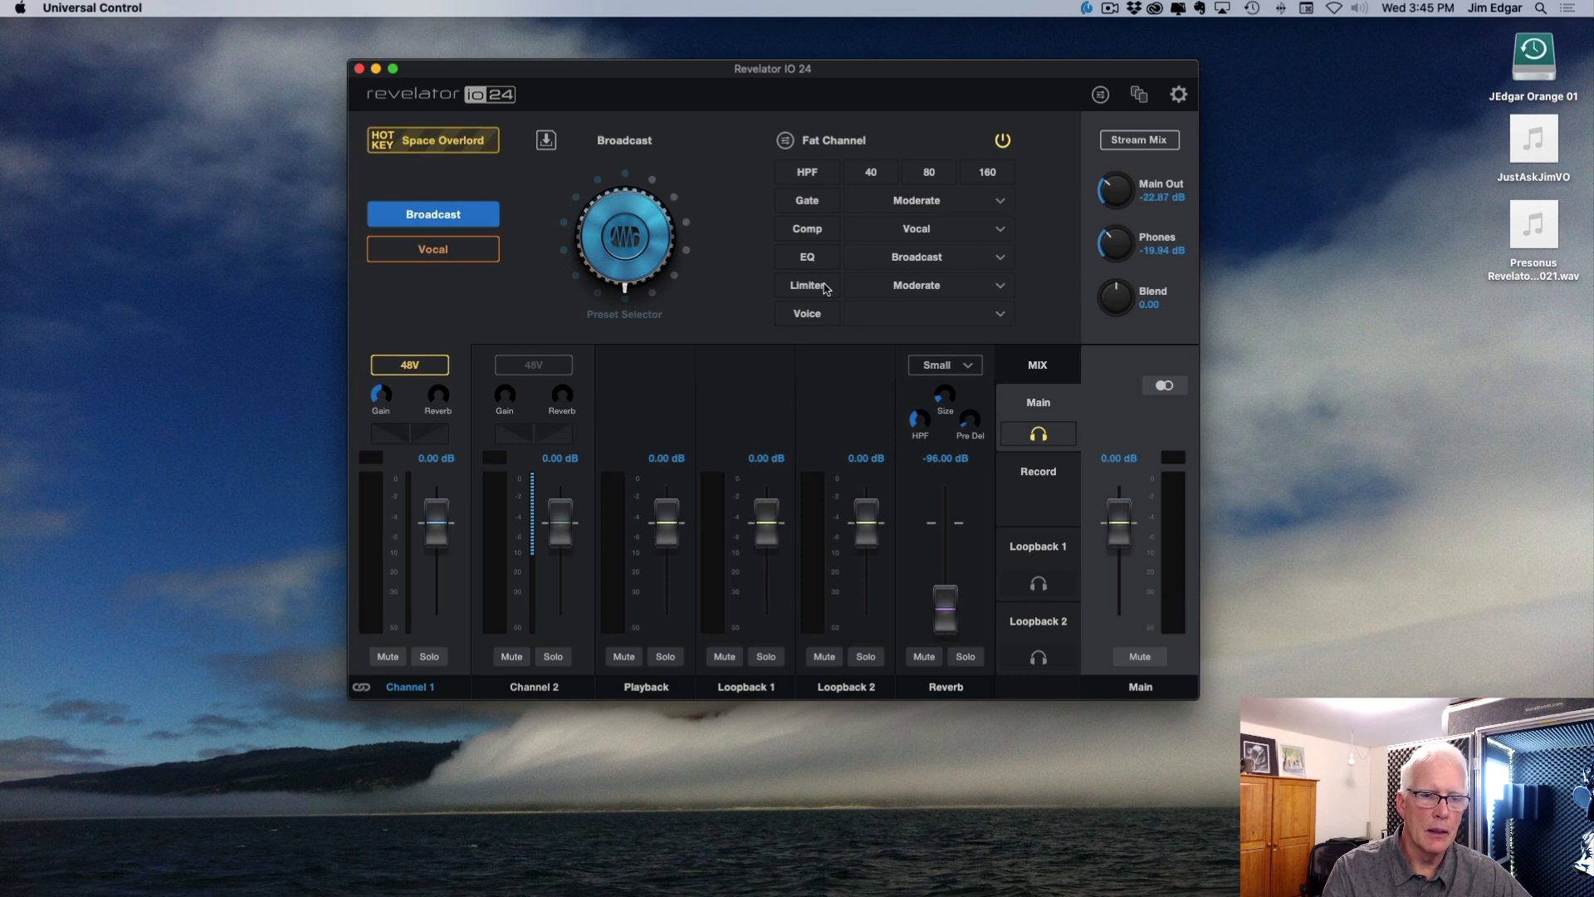
Step: Switch the HPF, Gate, Comp, EQ and Limiter of channel 1's Fat Channel back on
click(822, 174)
click(822, 202)
click(816, 232)
click(812, 259)
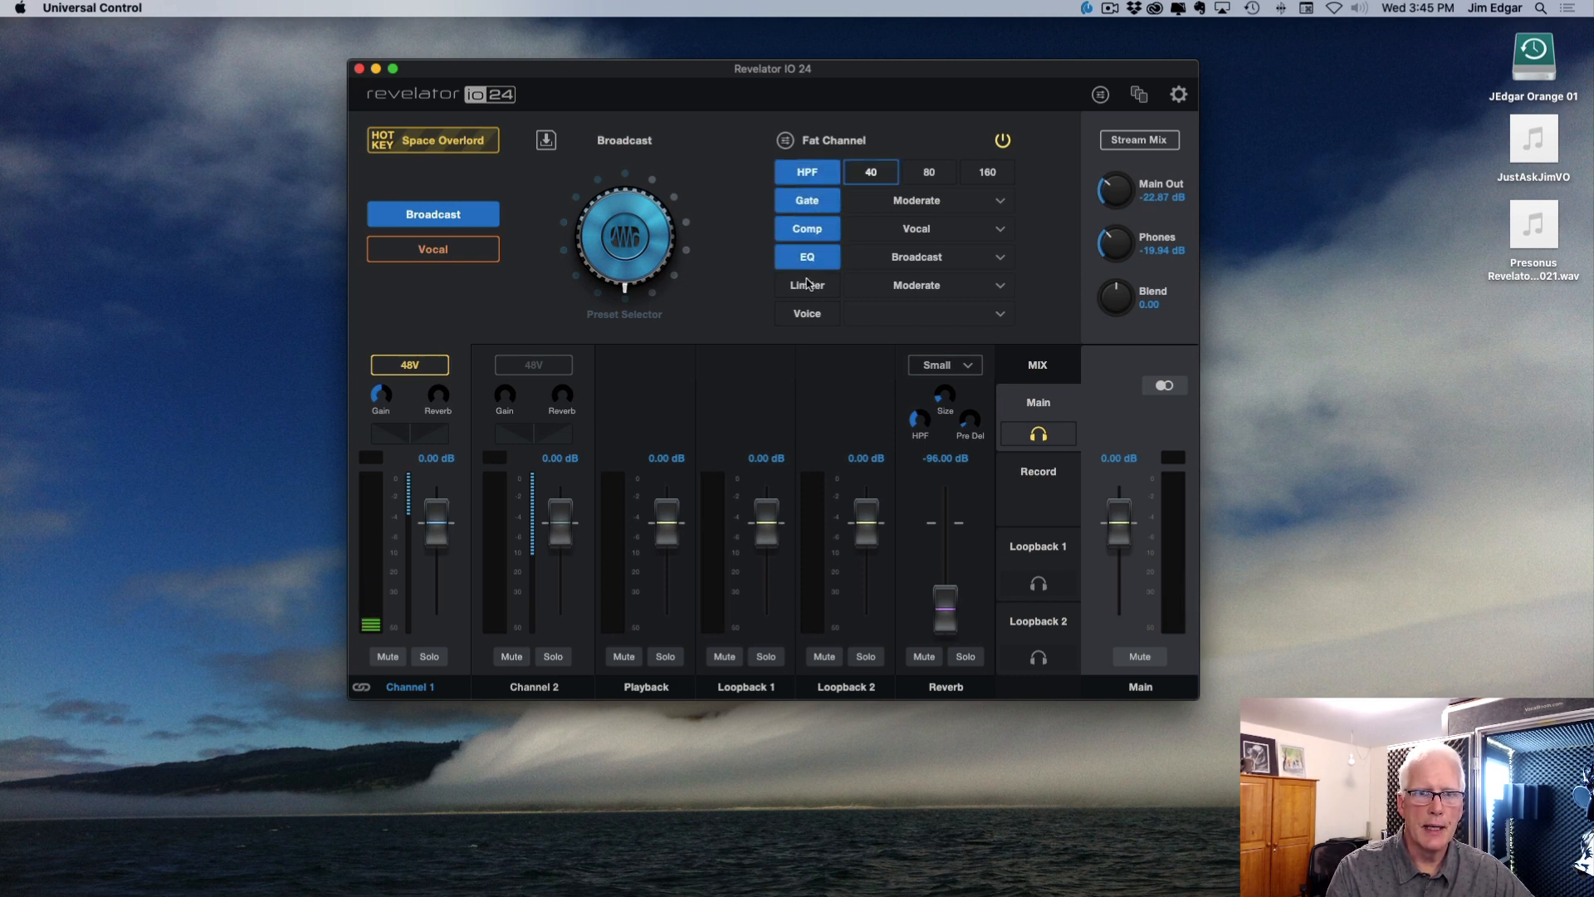
click(809, 285)
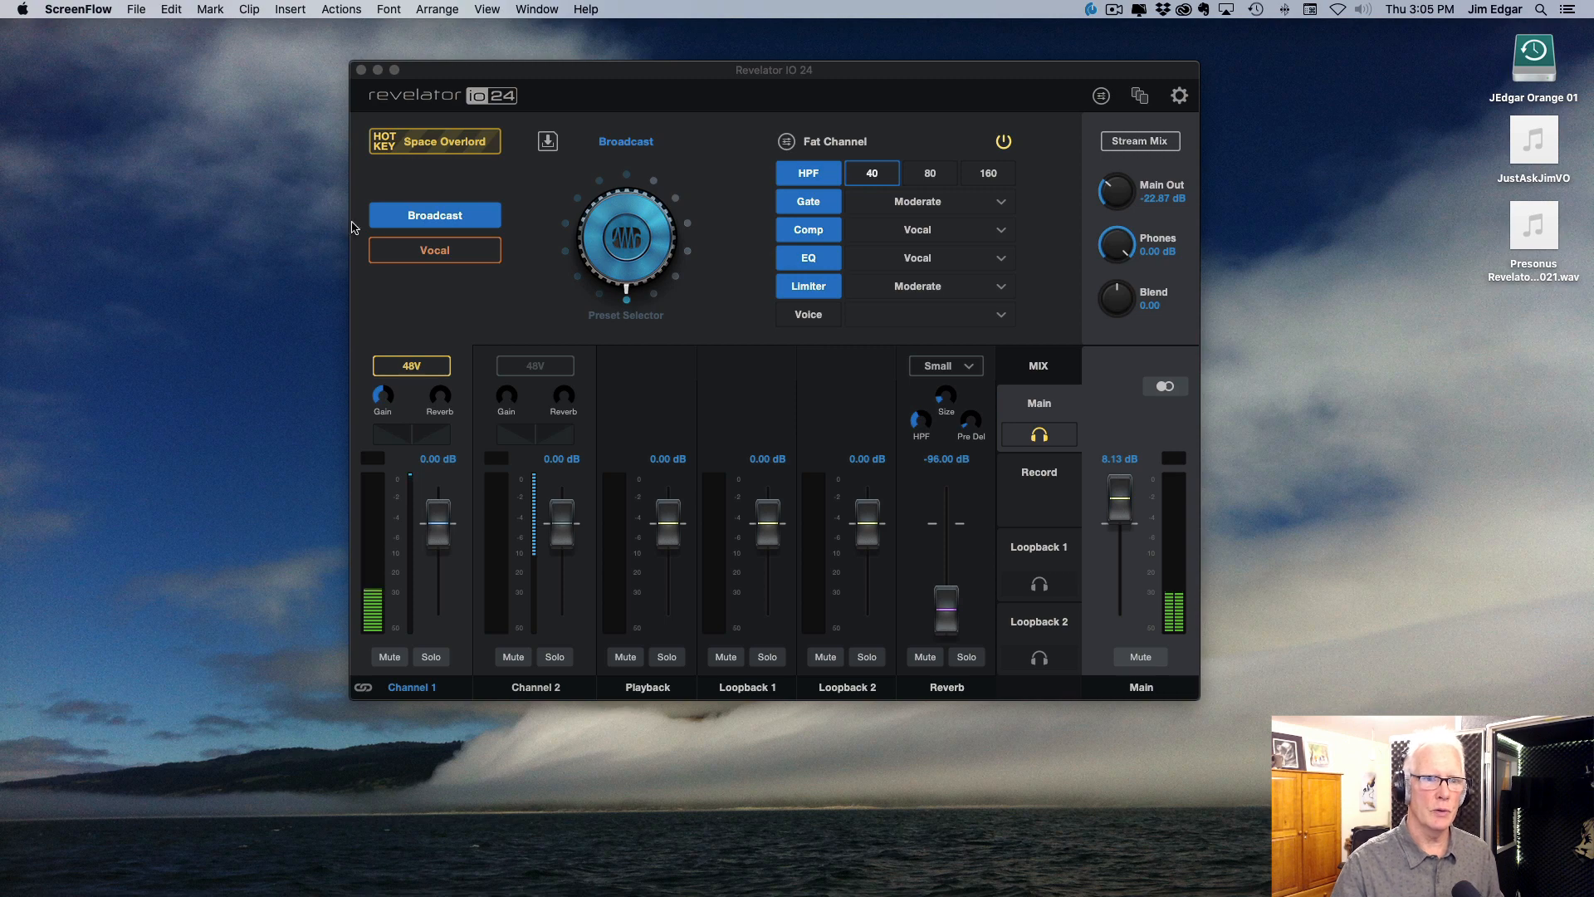
Step: With the Broadcast preset active, copy the No FX local preset into the first device preset slot
click(428, 228)
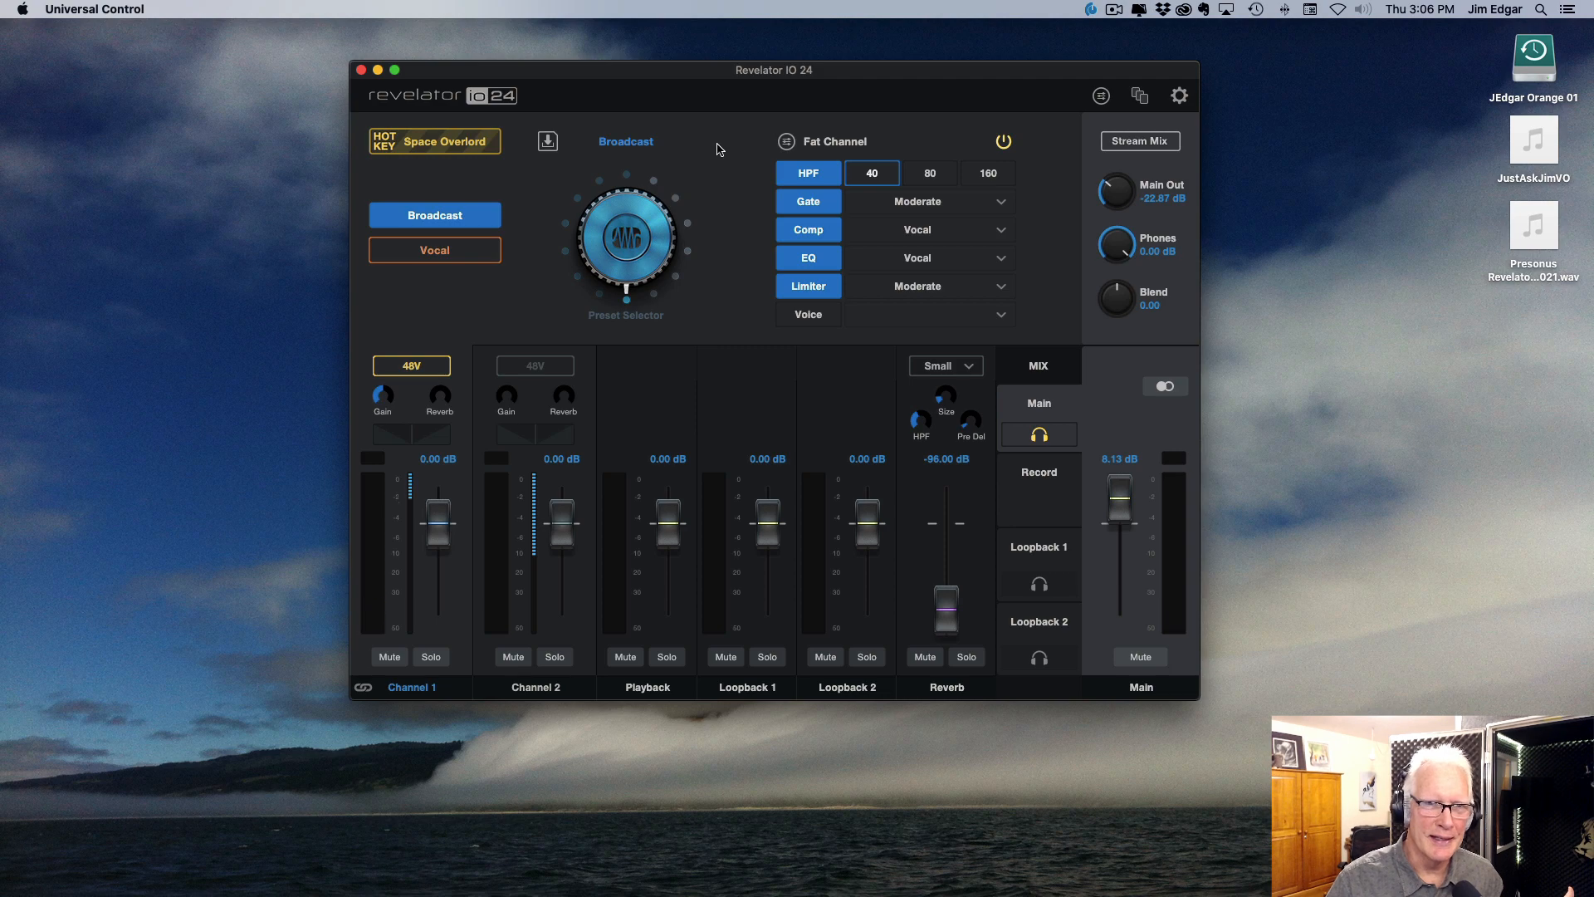
click(547, 145)
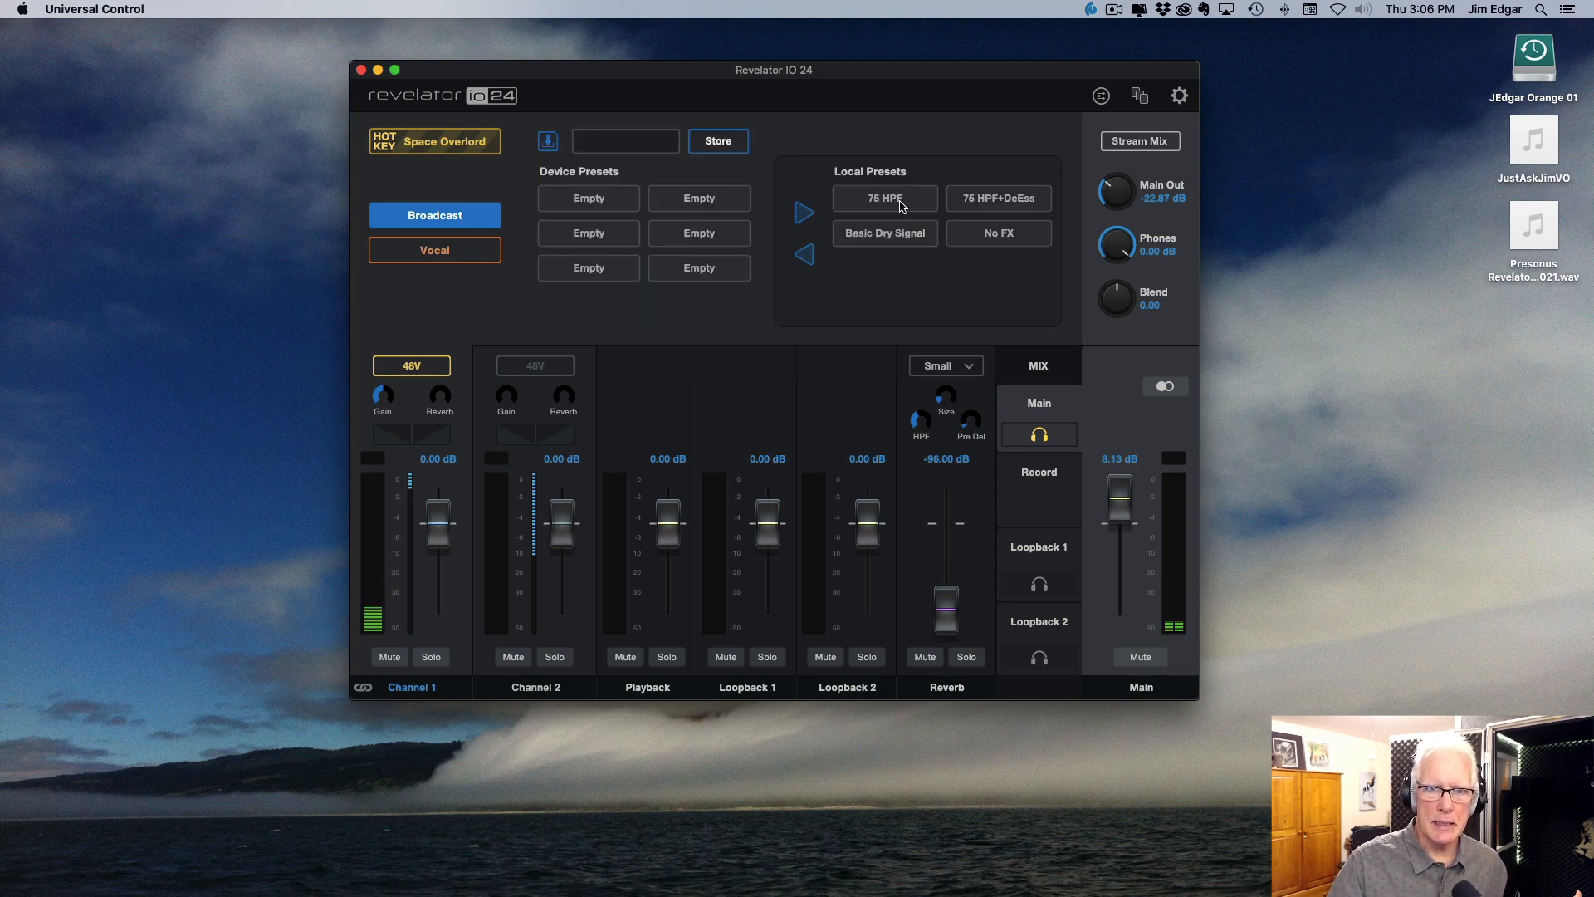
click(988, 237)
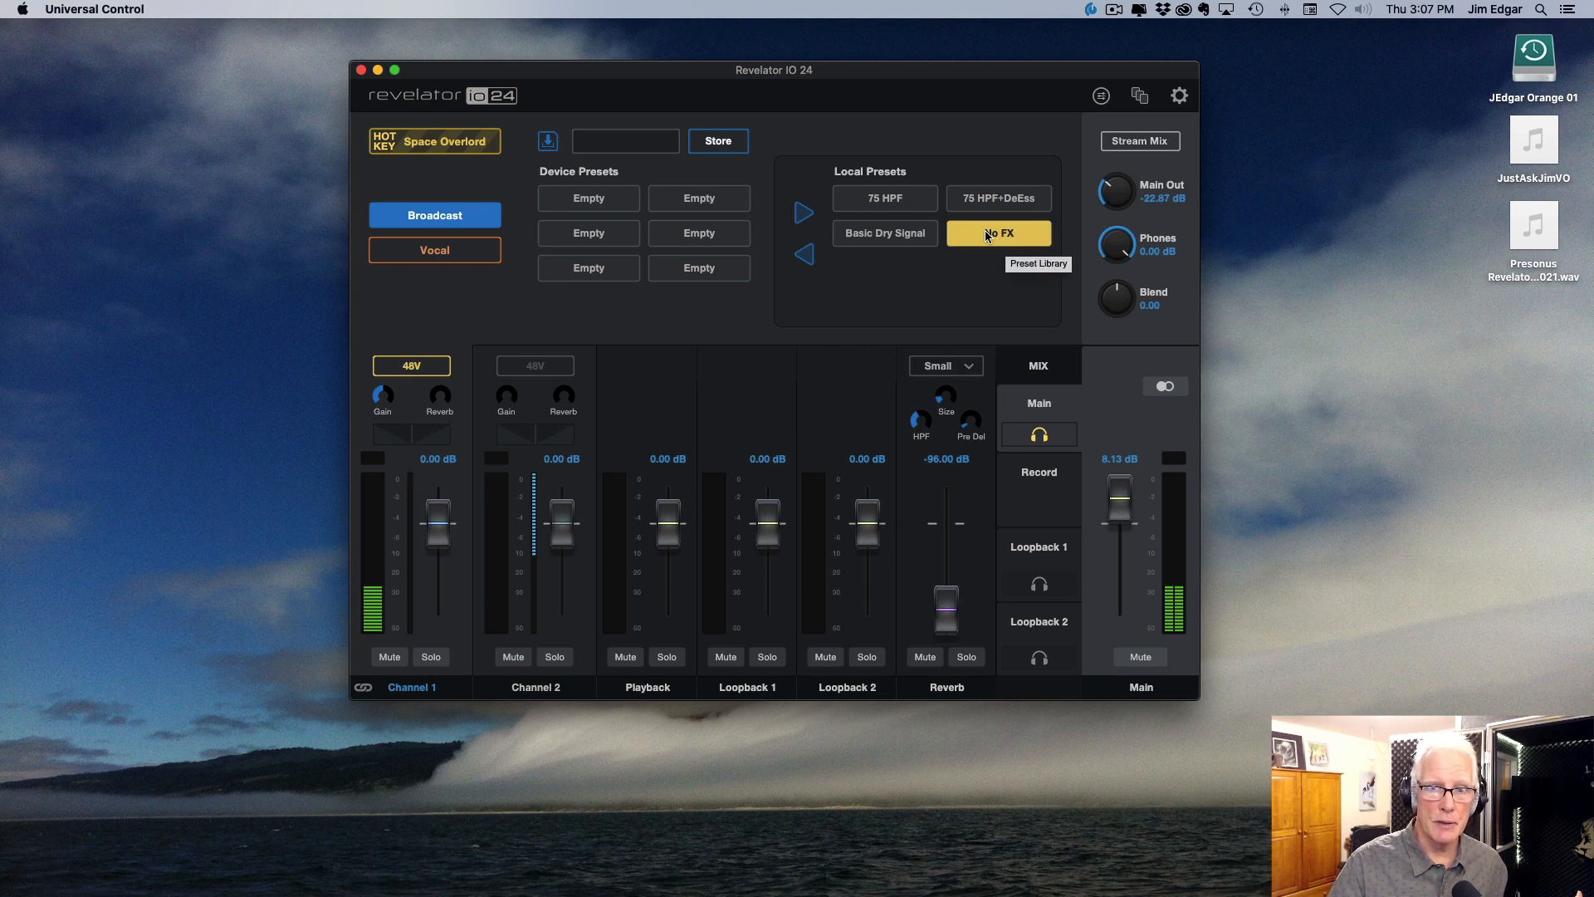
click(807, 253)
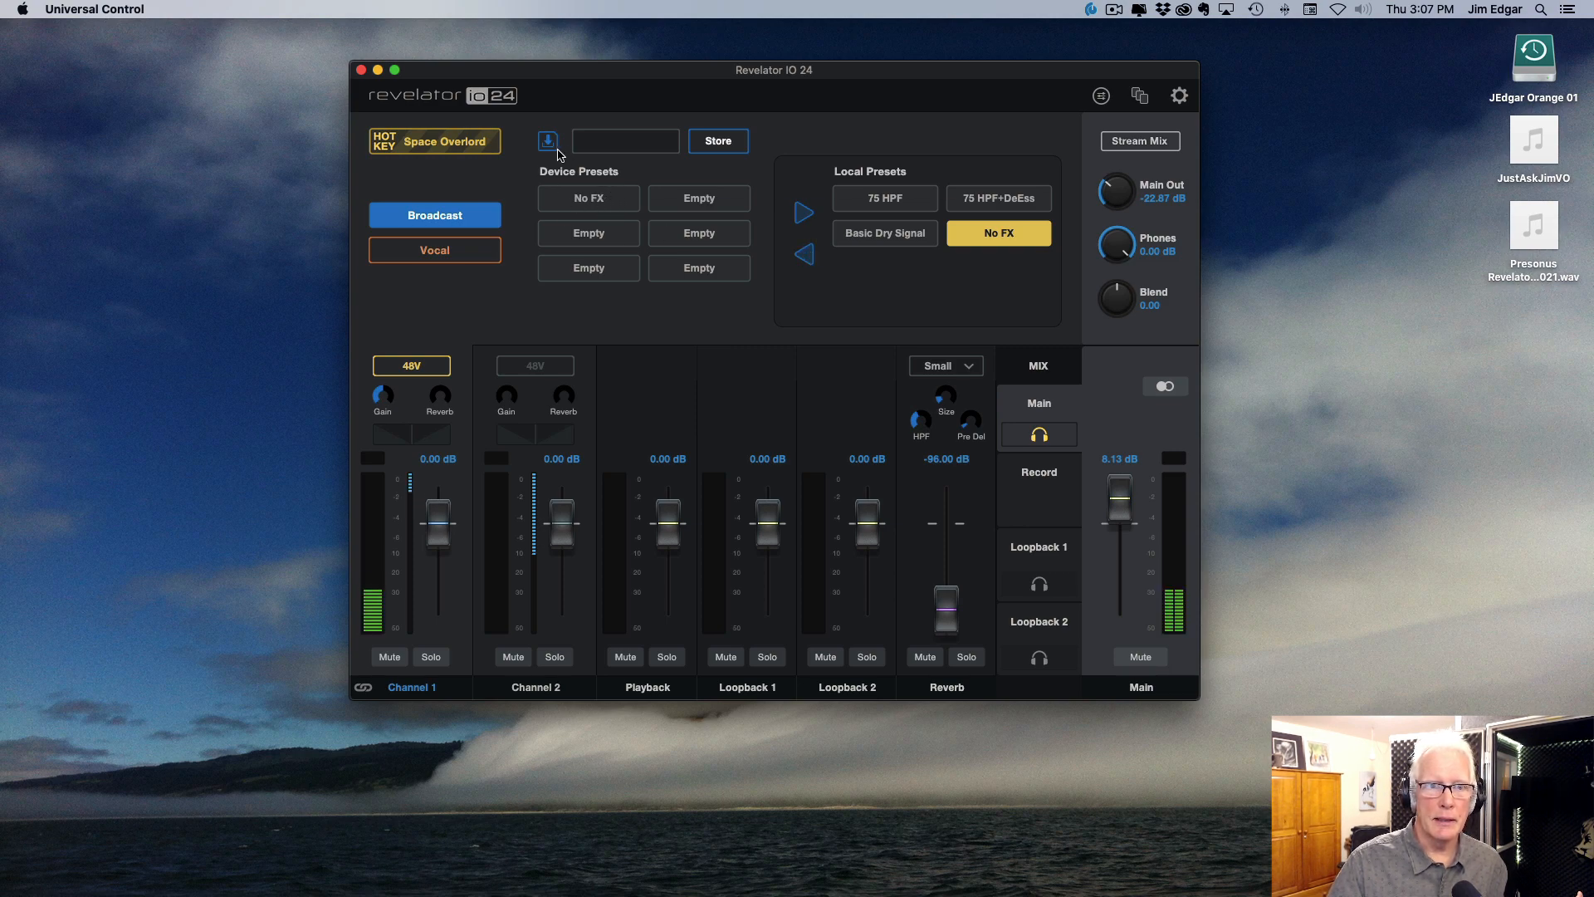
Step: Close the preset library and assign the No FX preset to the Broadcast preset button with the preset selector
click(548, 141)
drag(619, 242, 636, 301)
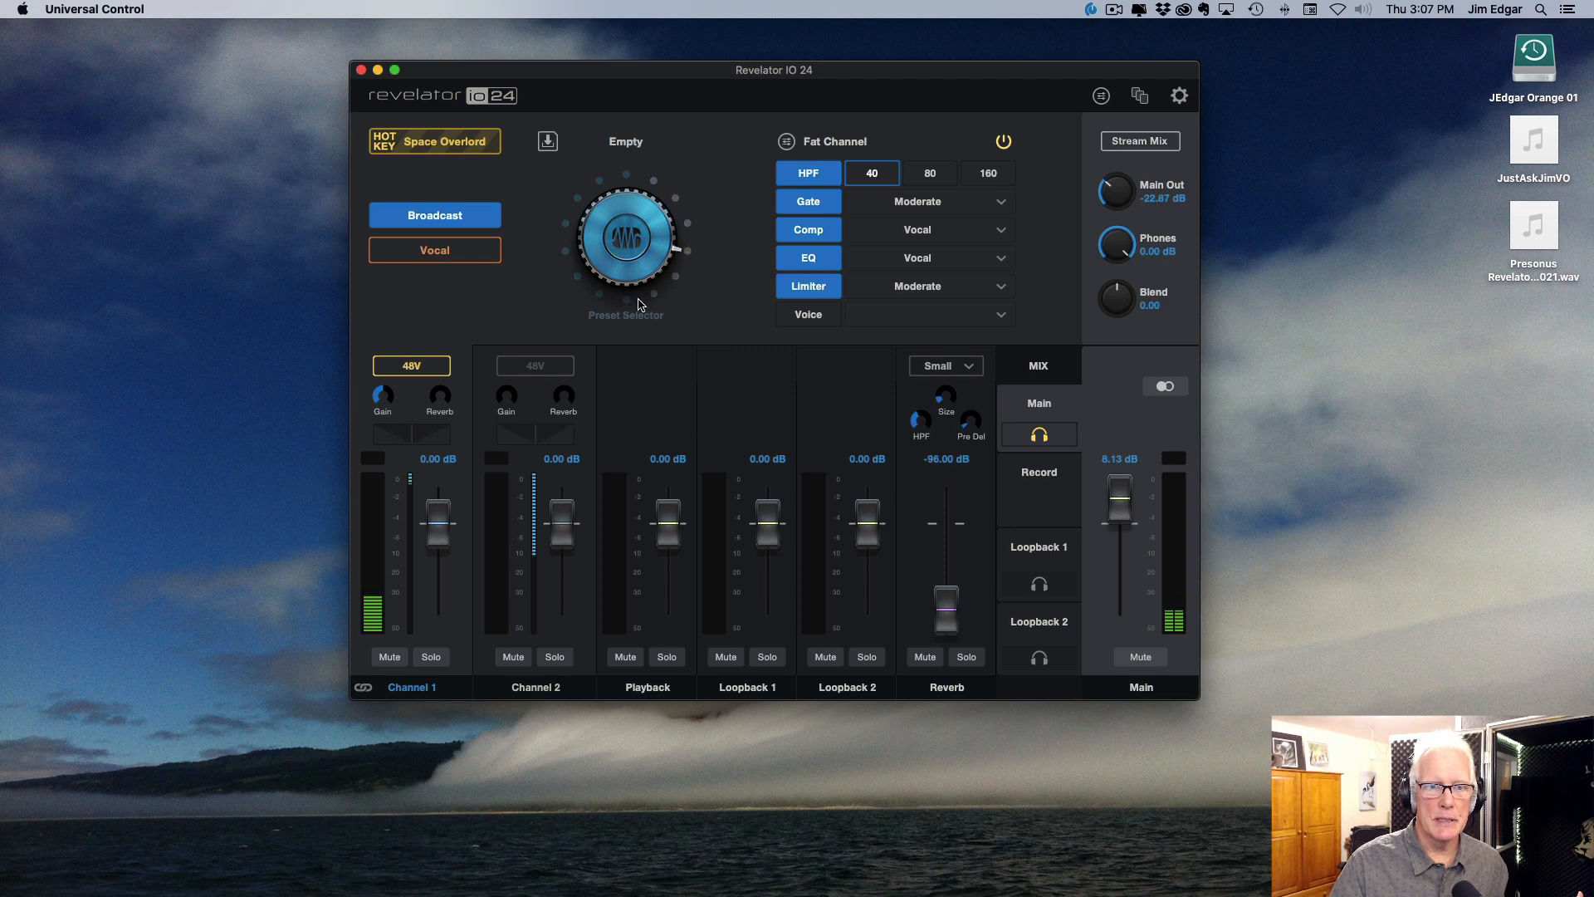
drag(631, 228, 627, 260)
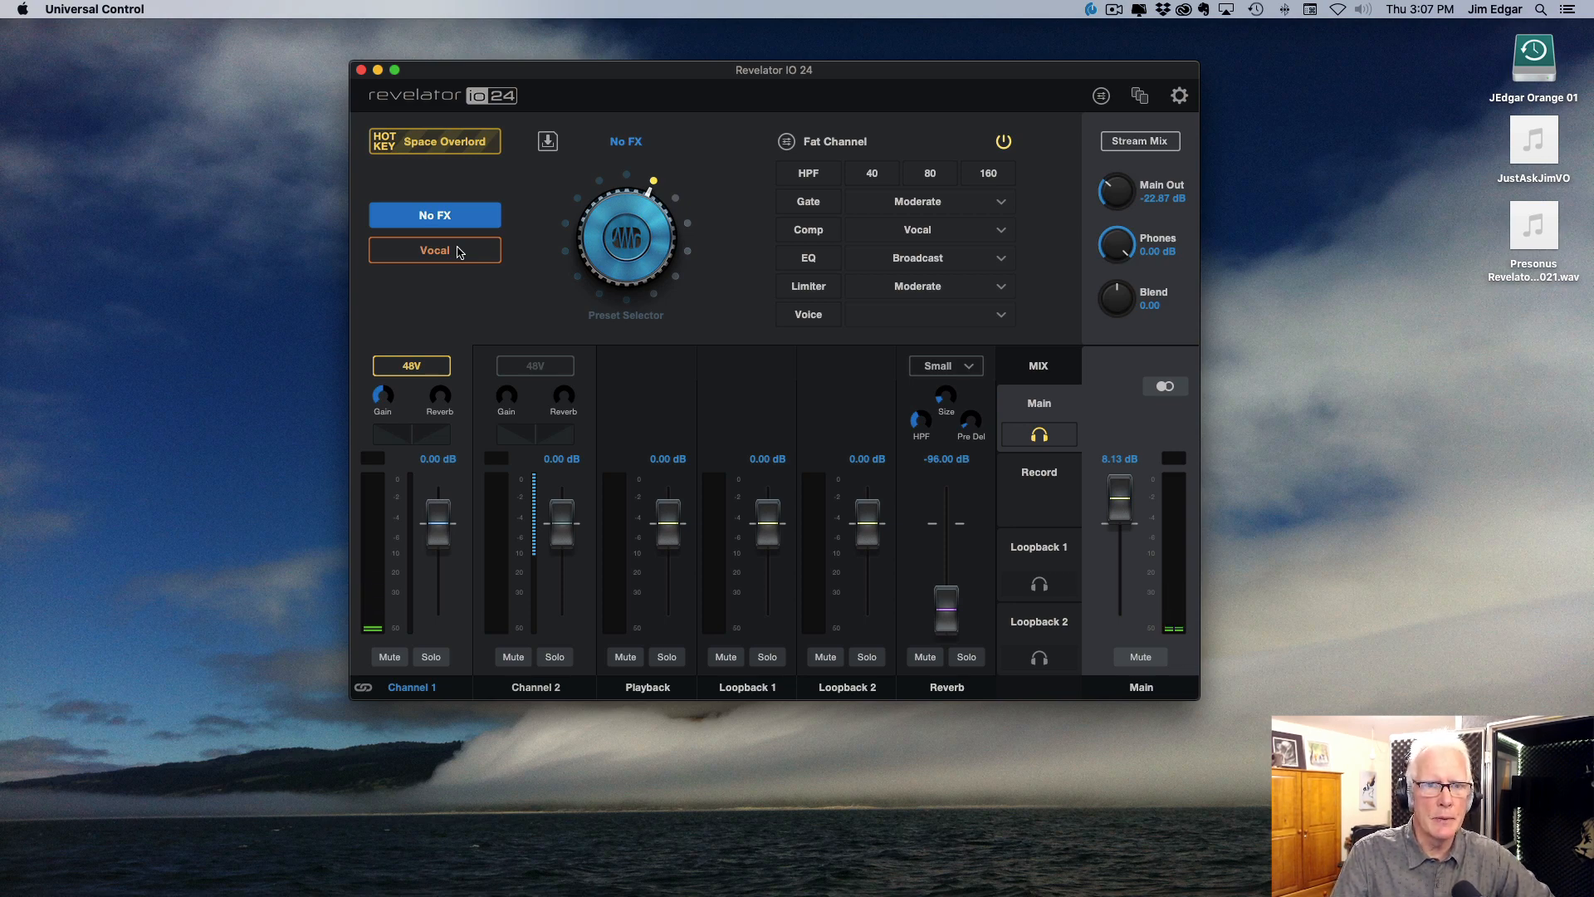
Step: Reopen the preset library and copy the 75 HPF local preset into the second device preset slot
click(548, 141)
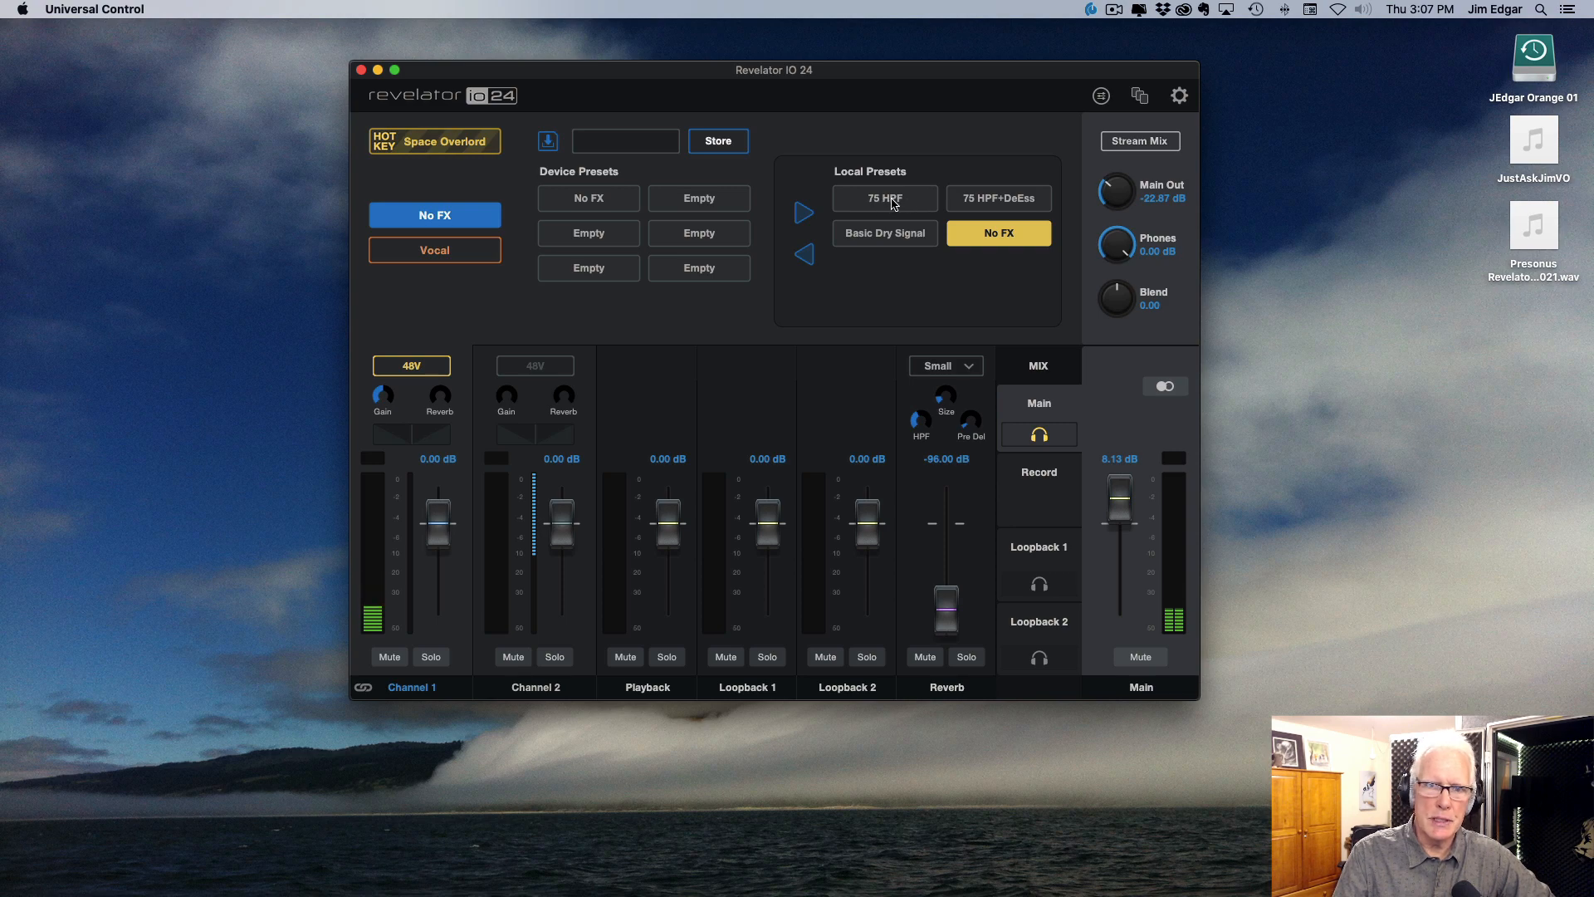
click(883, 204)
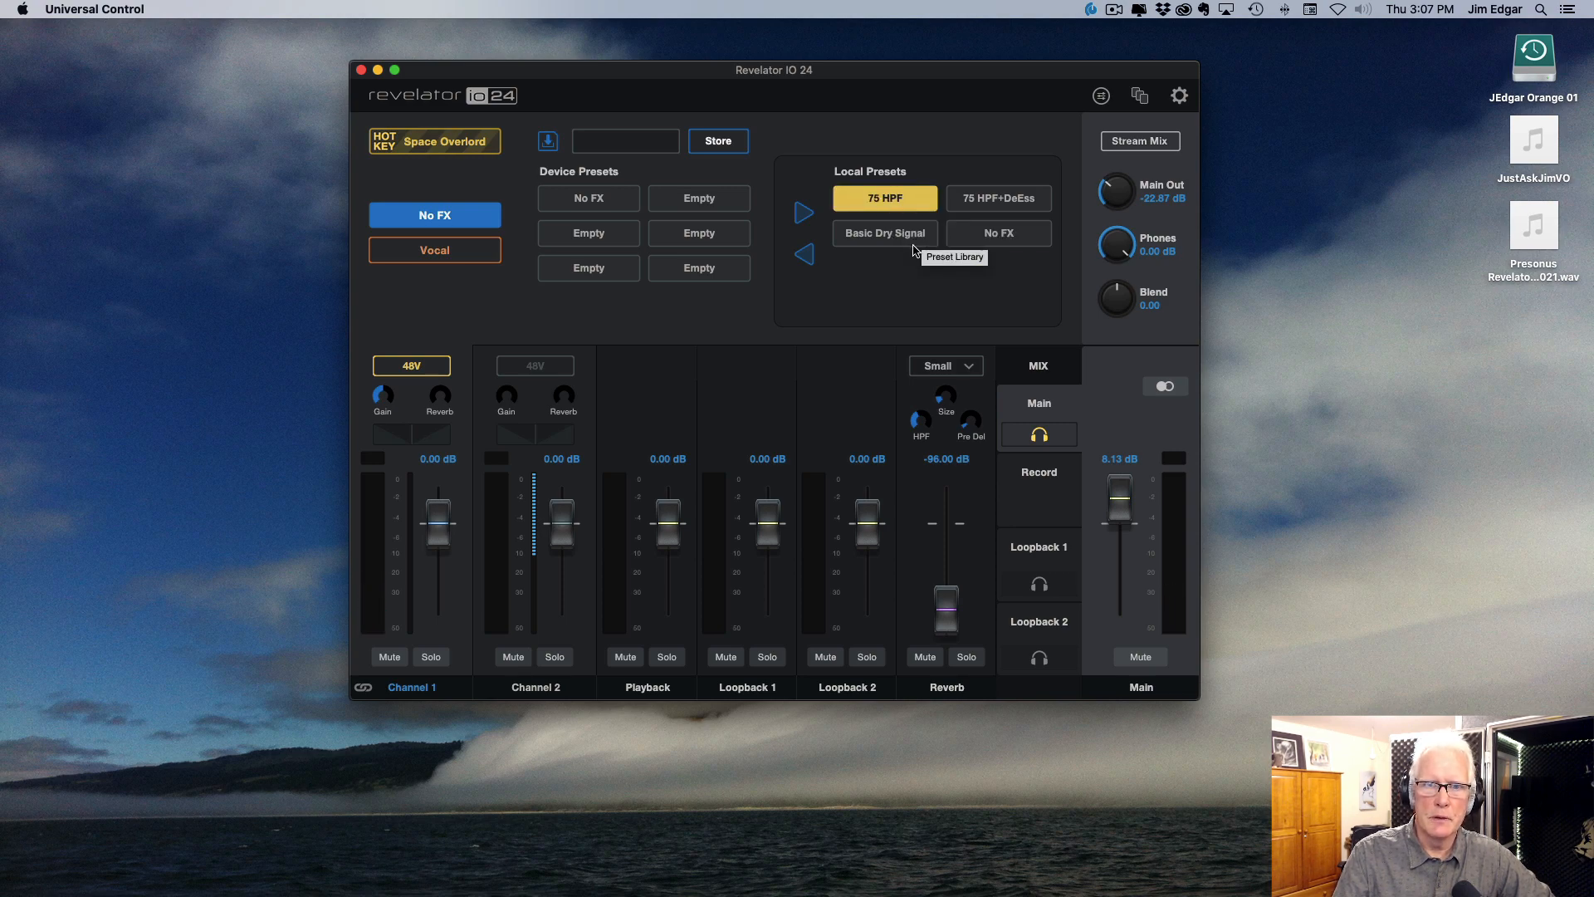
click(743, 209)
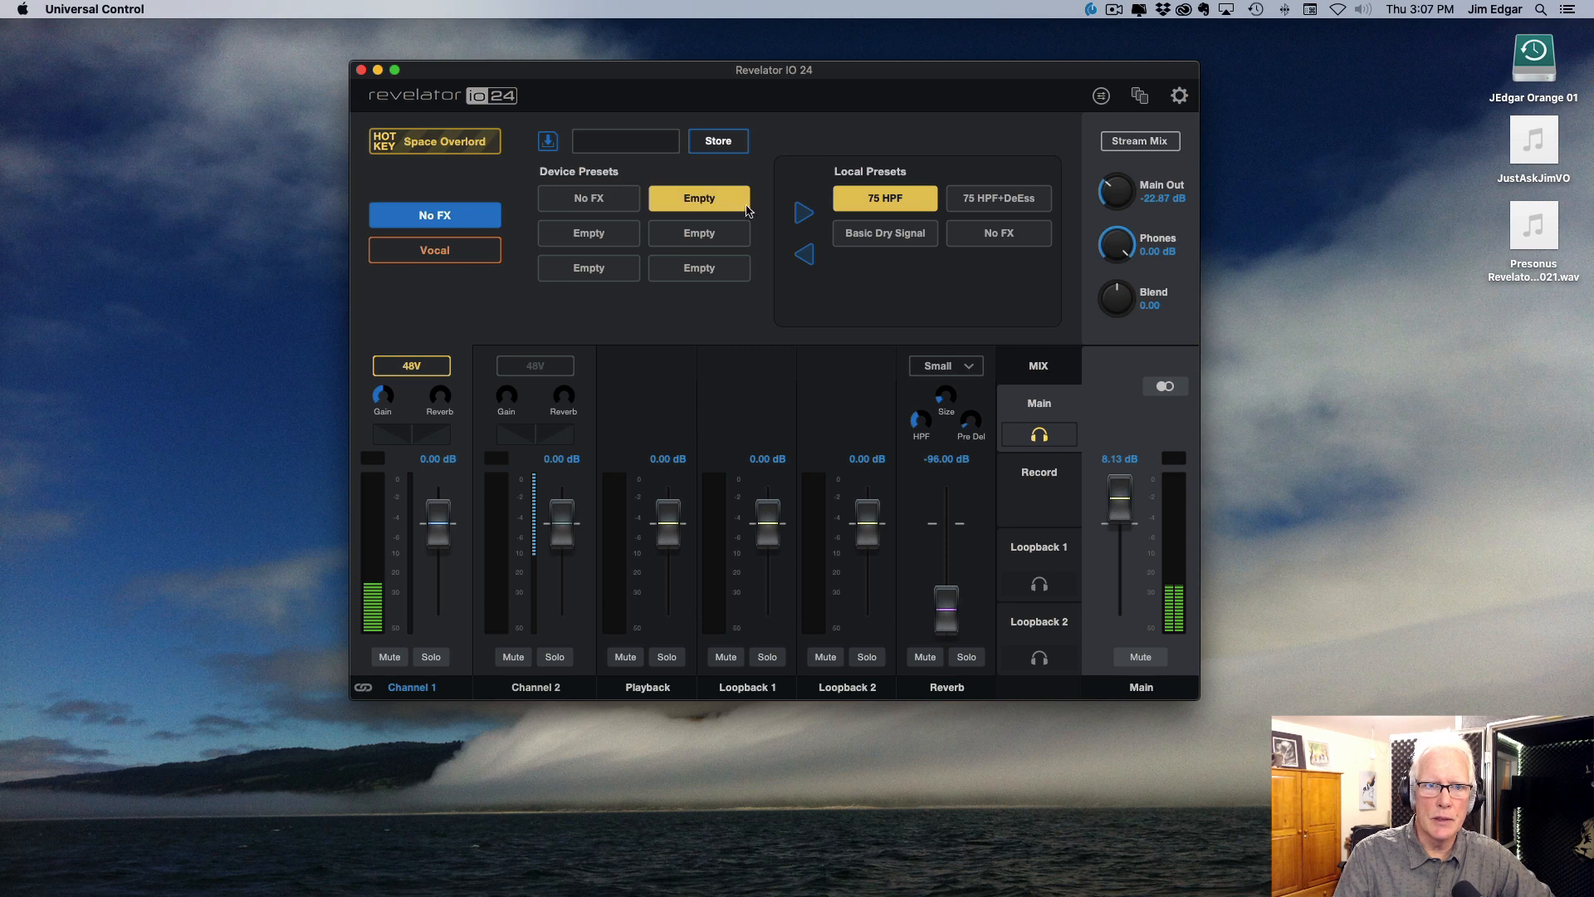
click(803, 254)
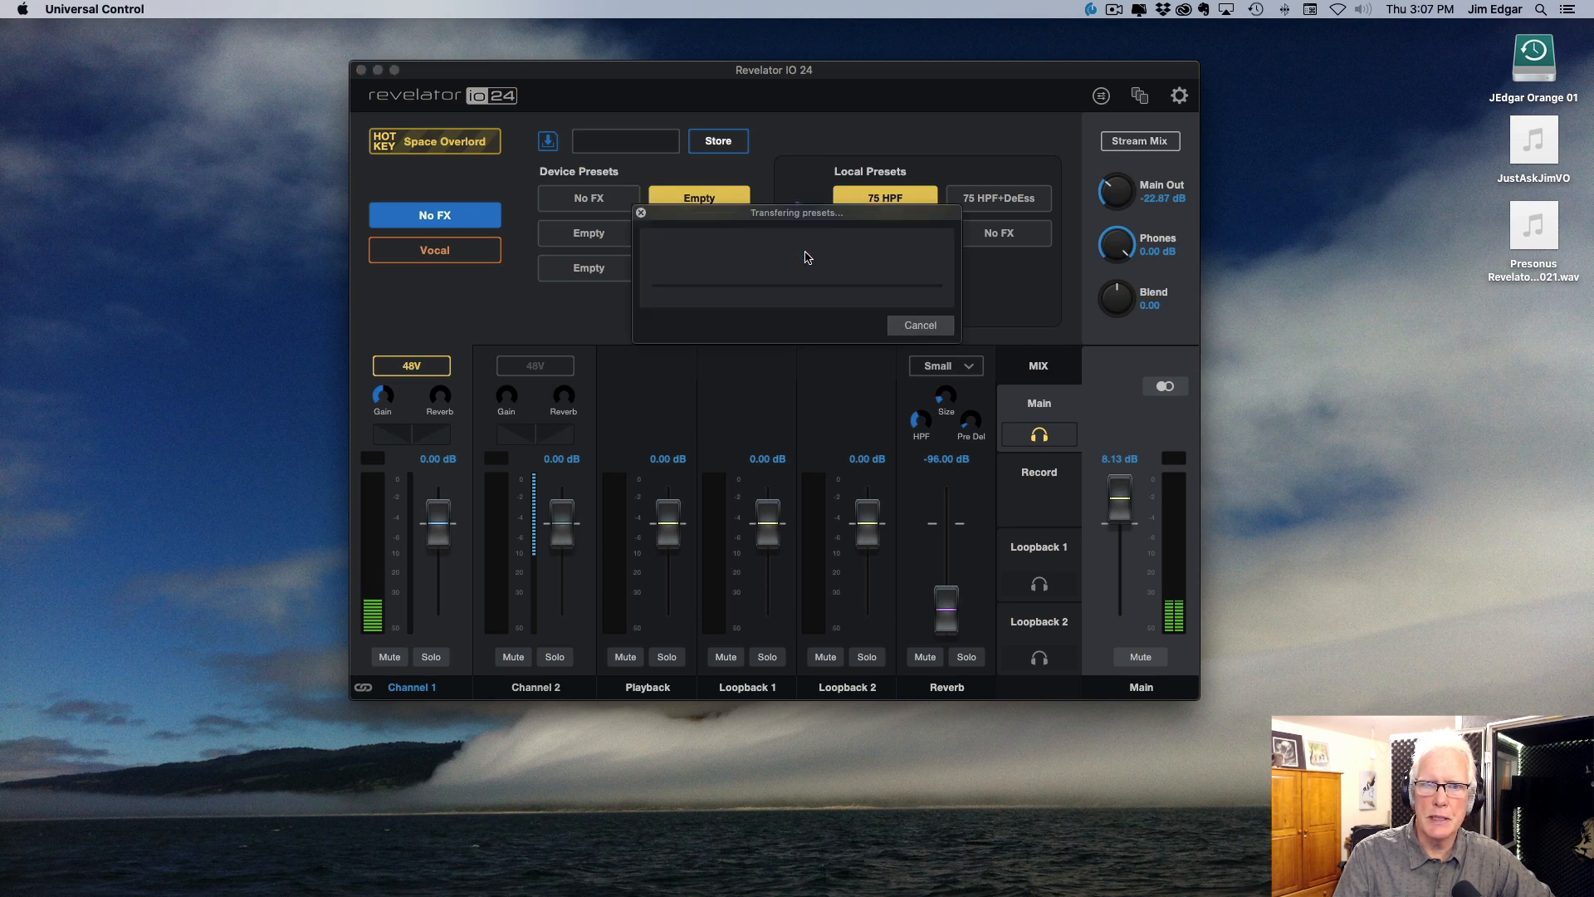
Step: Copy the 75 HPF+DeEss local preset into the third device preset slot and close the preset library
click(1008, 206)
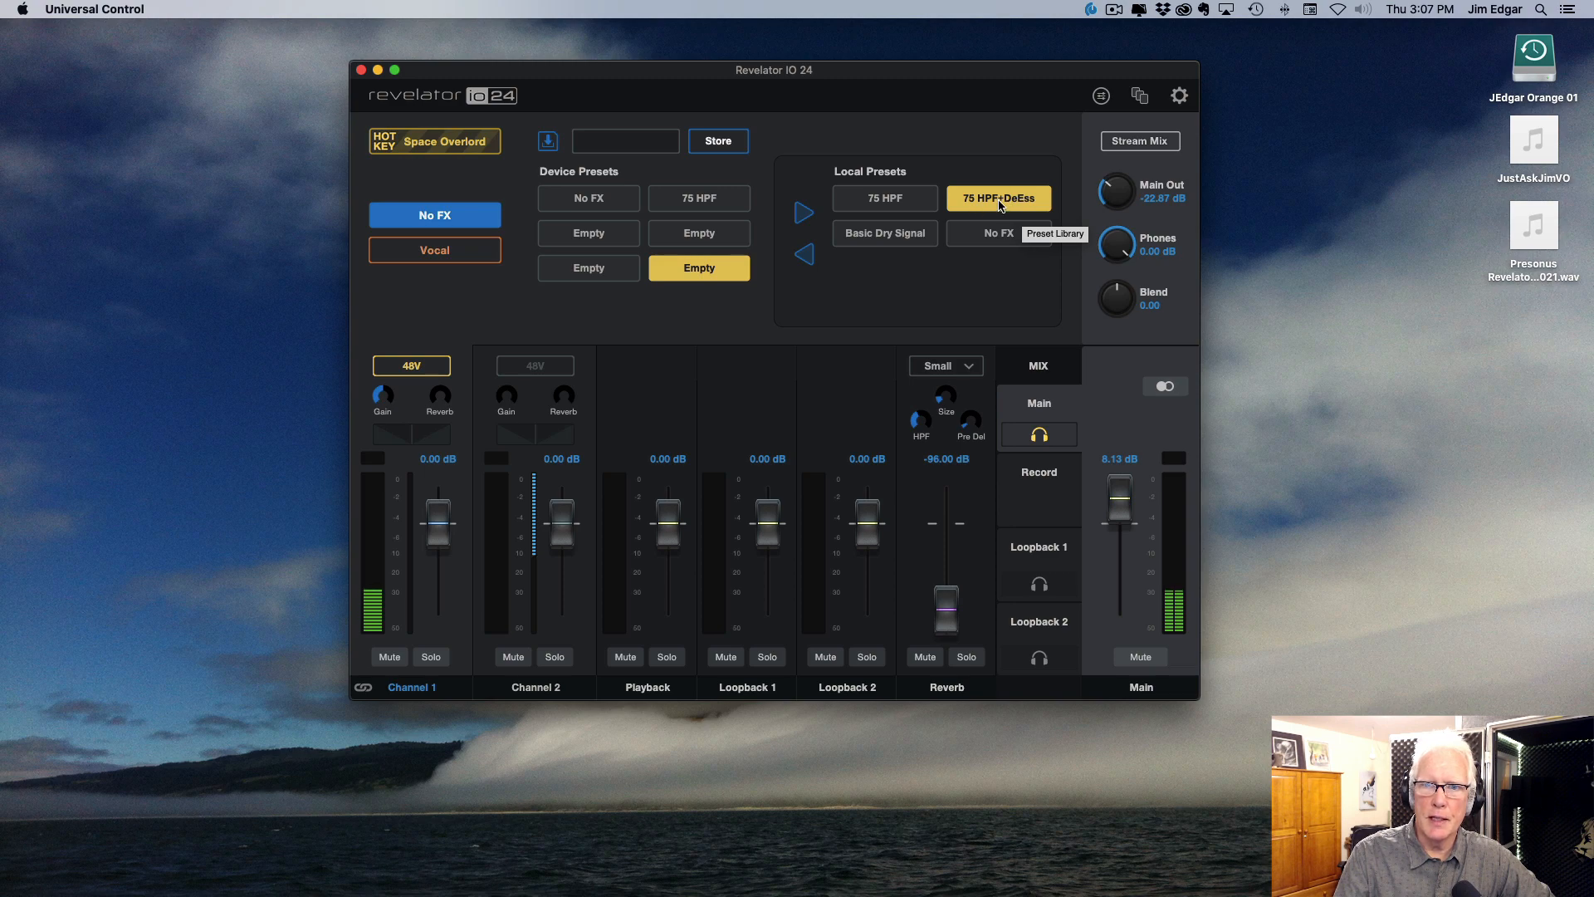
click(615, 240)
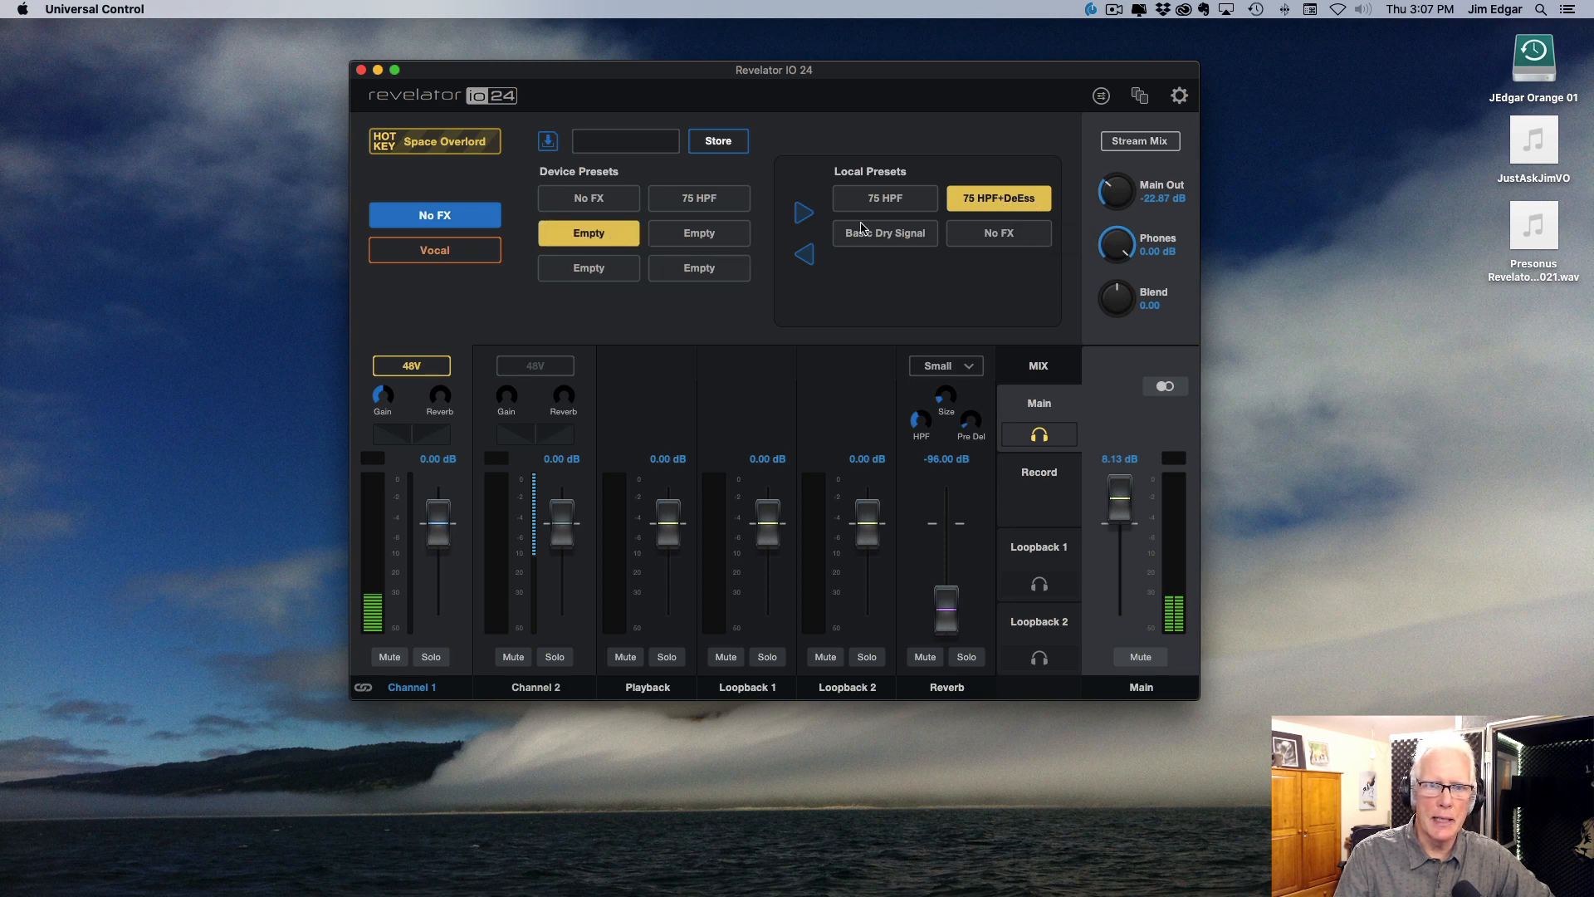
click(803, 253)
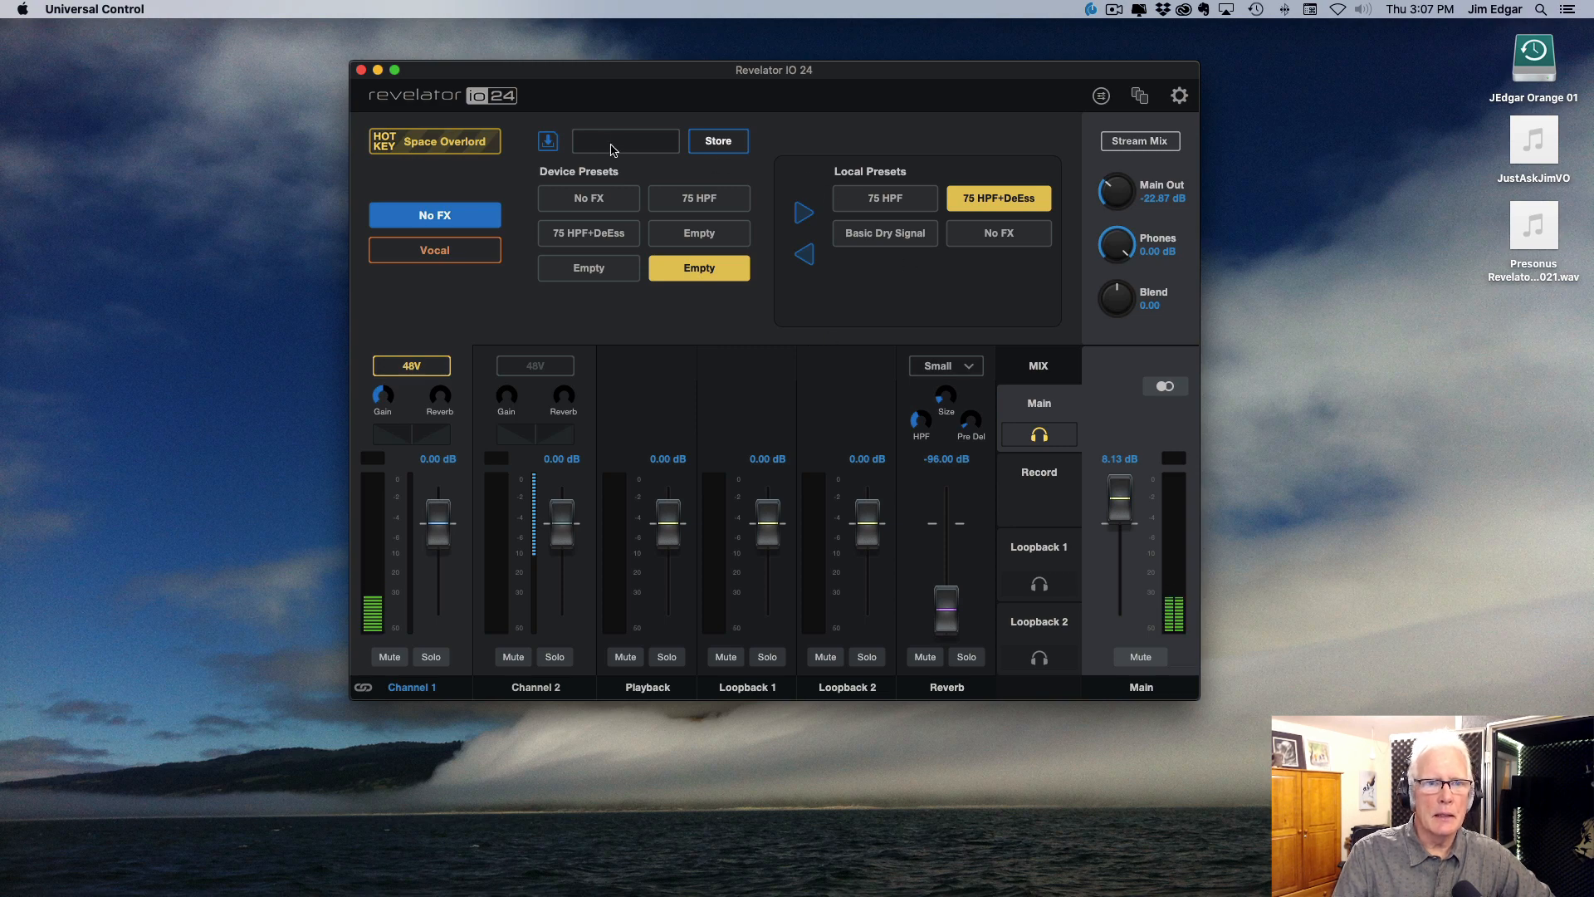
click(547, 142)
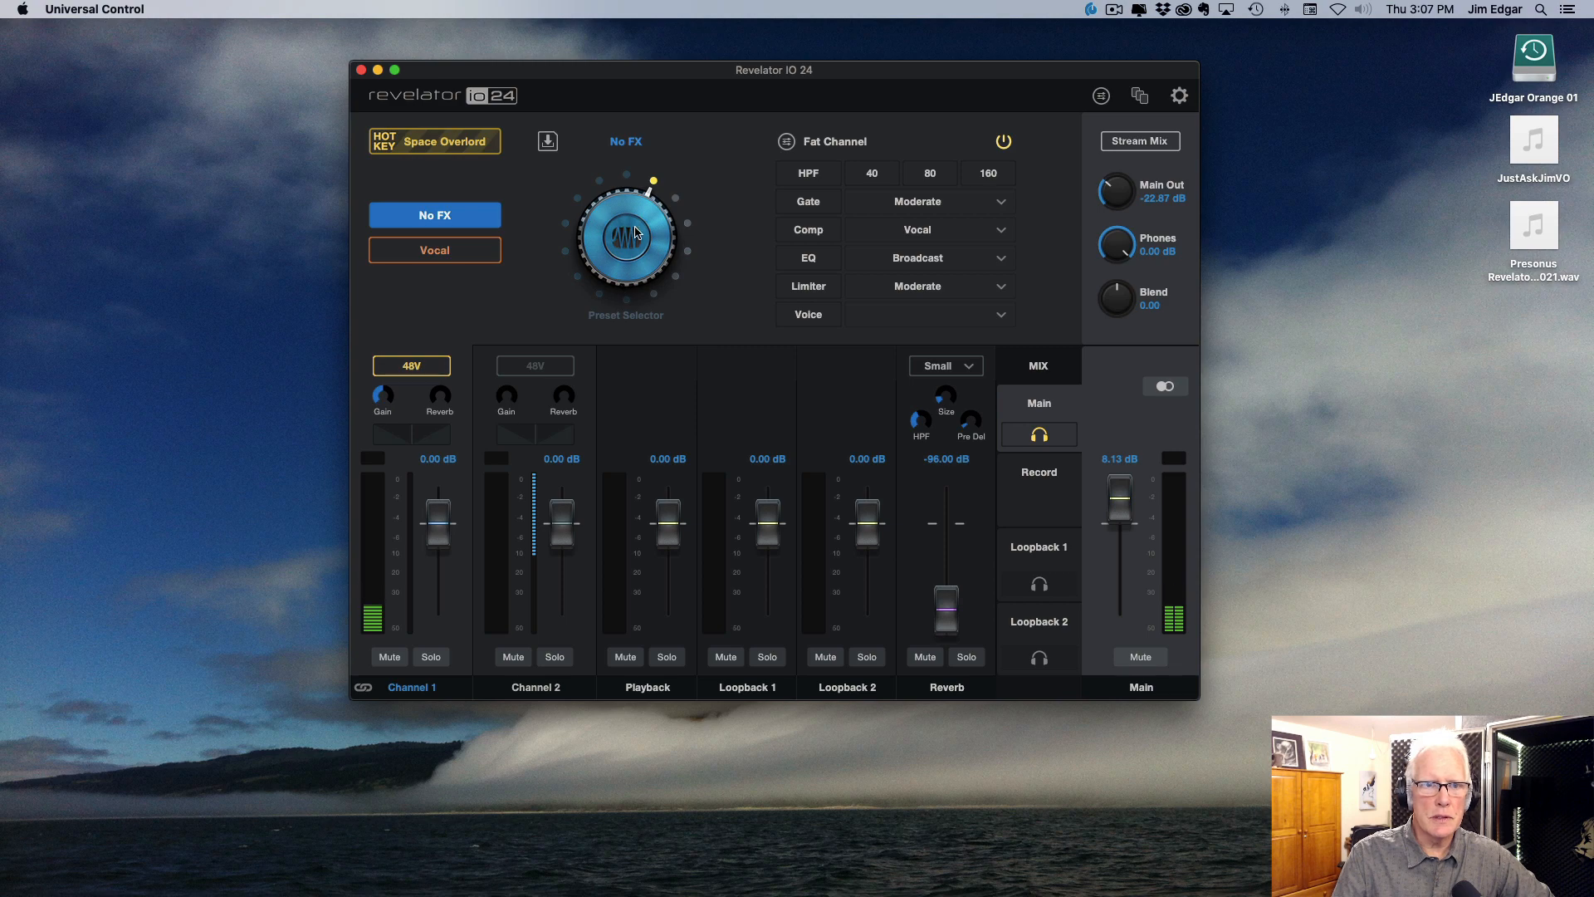
Step: Assign the 75 HPF preset to the Vocal preset button, and switch channel 1 back to No FX
click(467, 258)
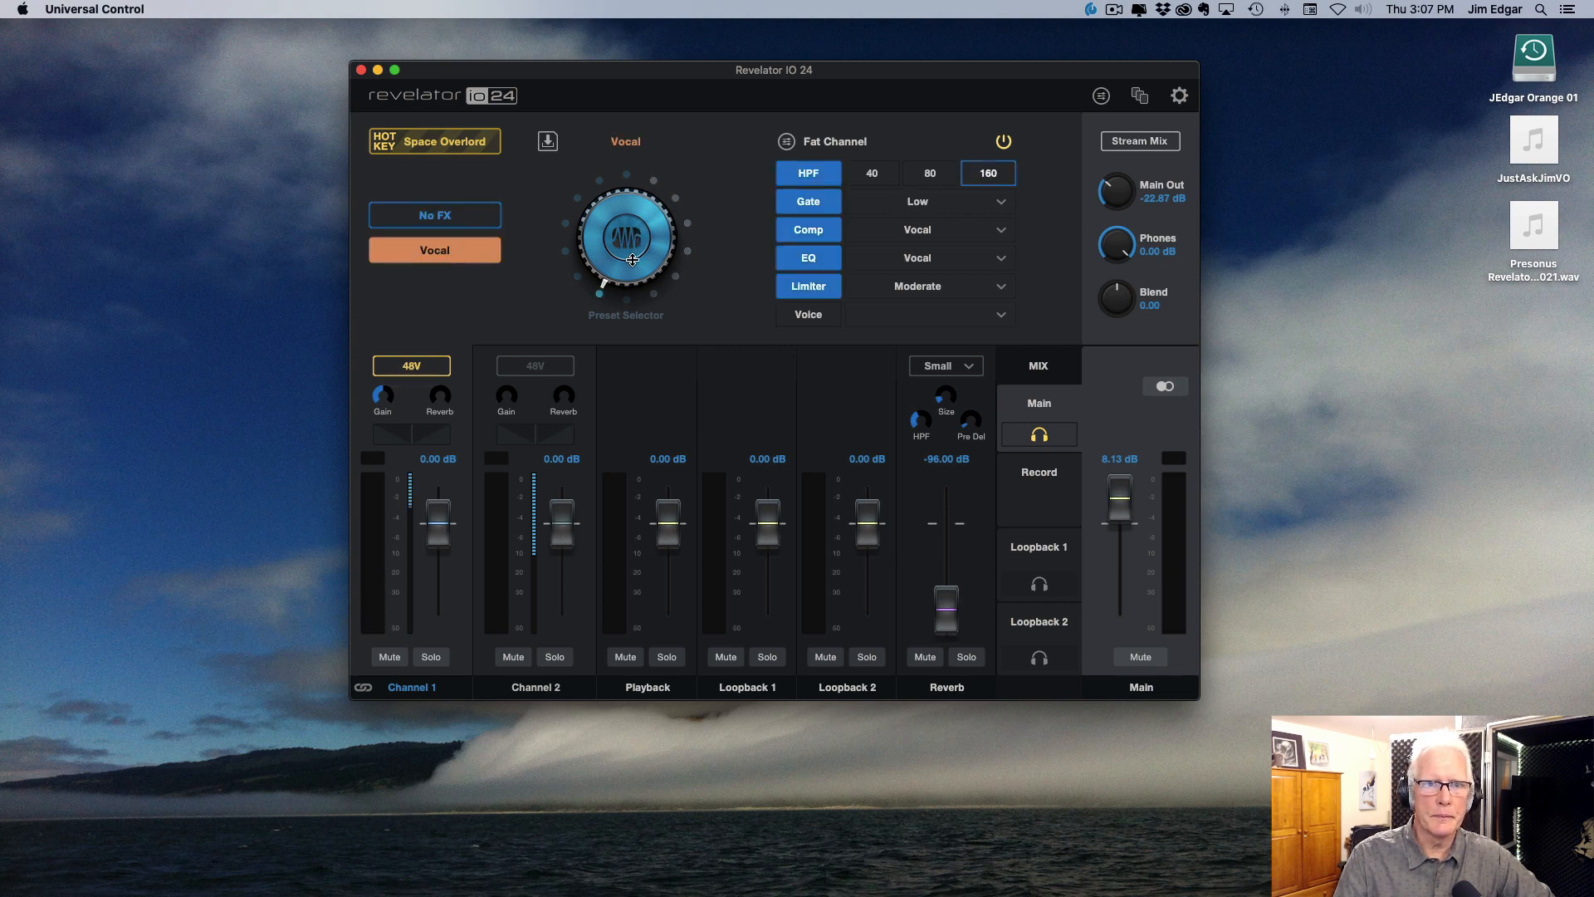
drag(633, 260, 659, 180)
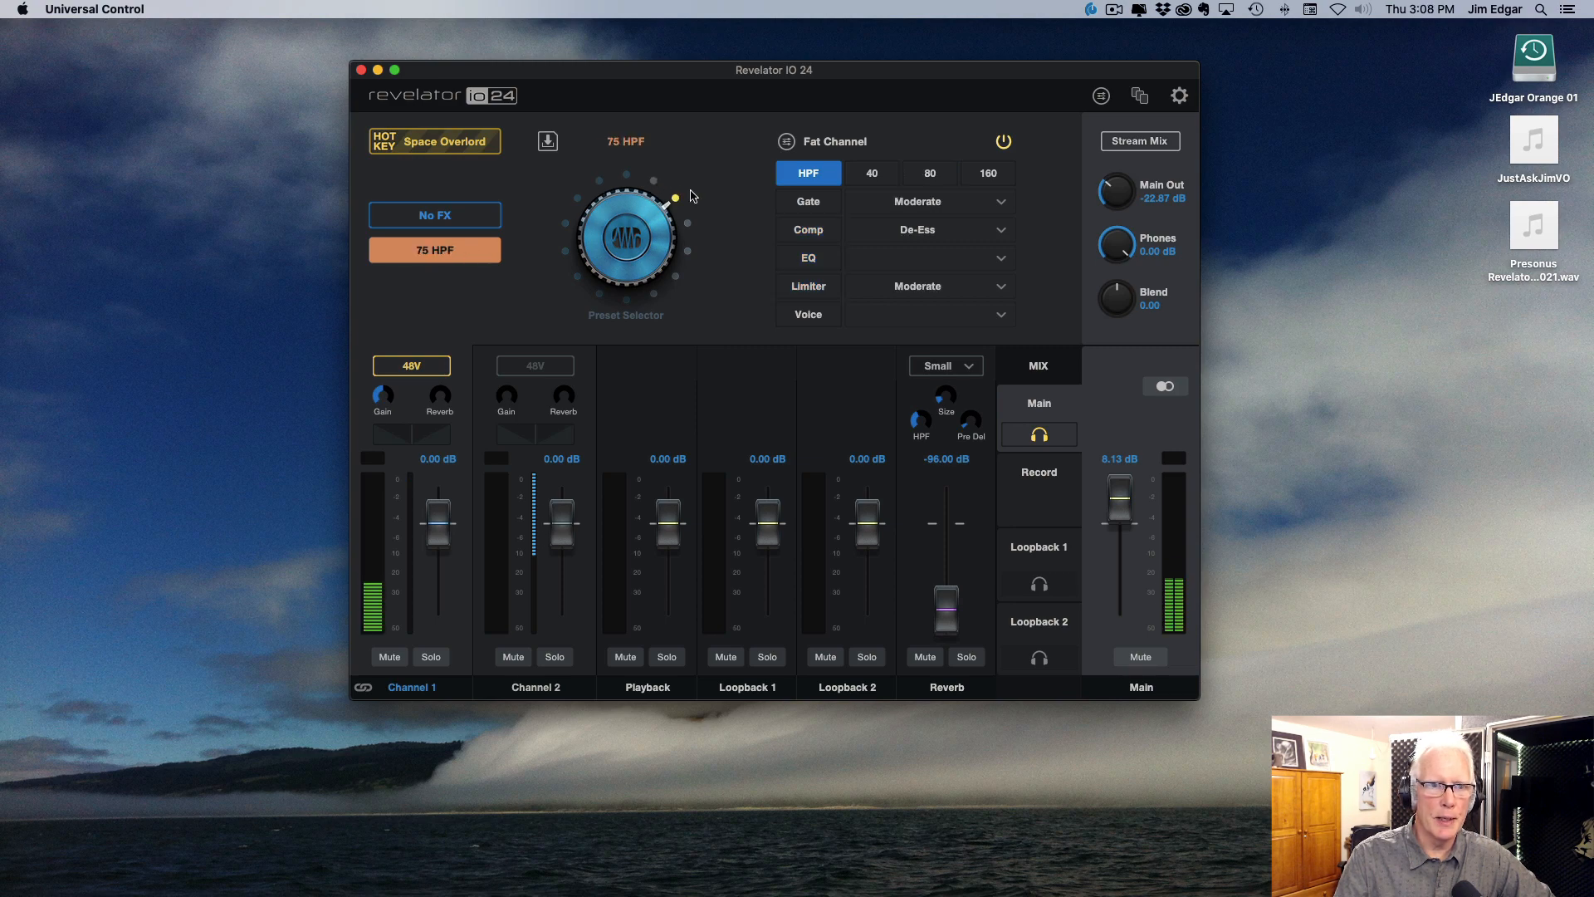
click(449, 224)
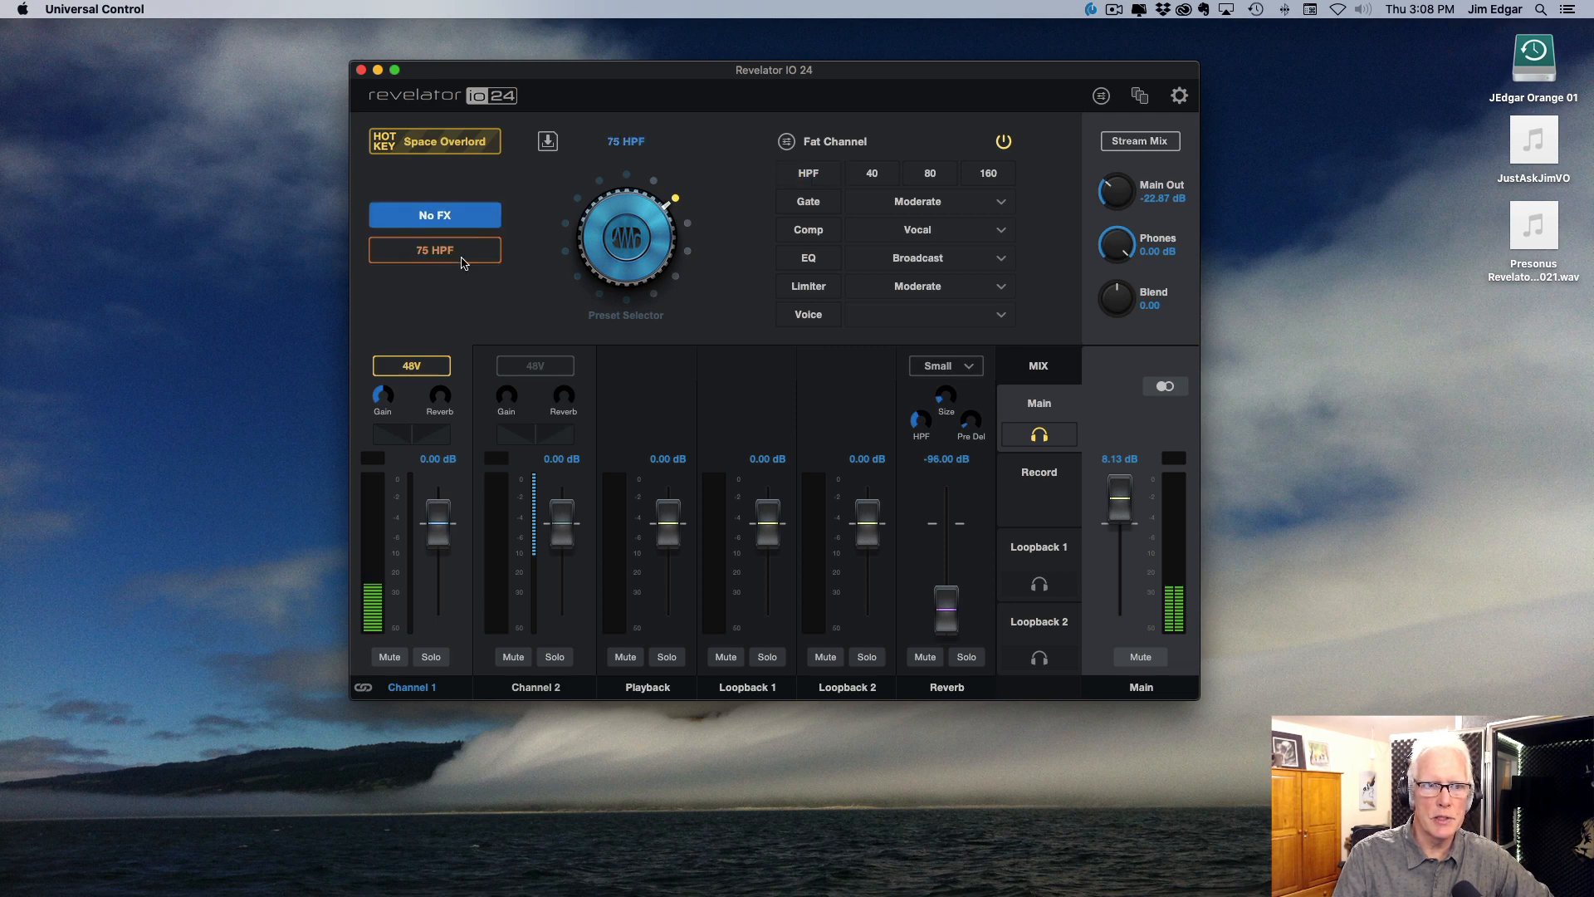
Step: Switch channel 1 to the 75 HPF preset and open the preset library
click(432, 257)
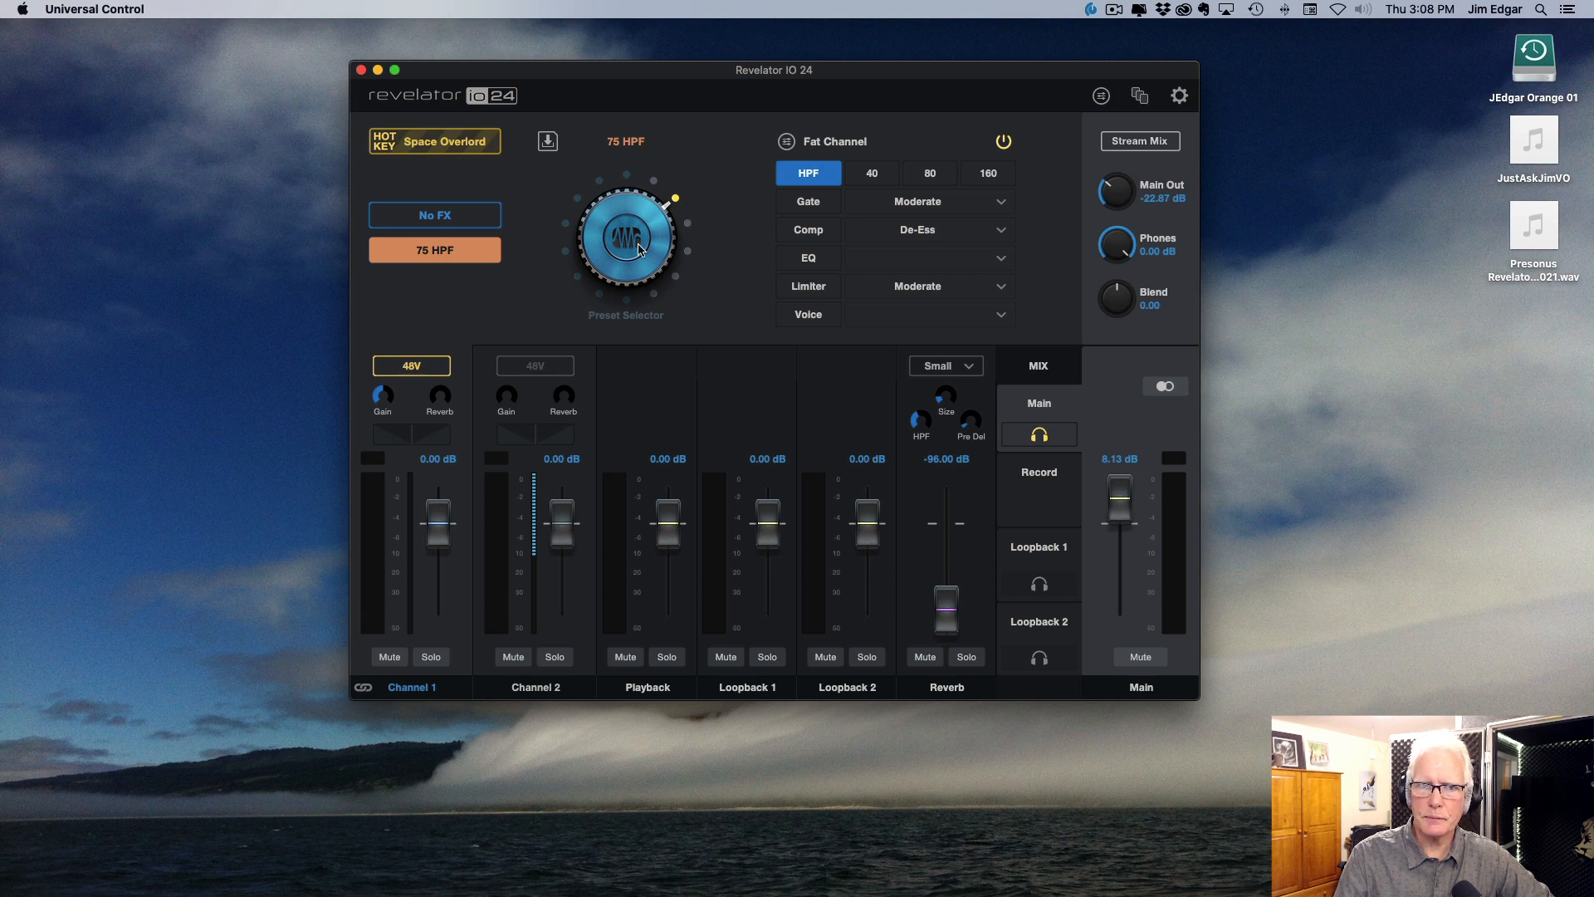
click(550, 144)
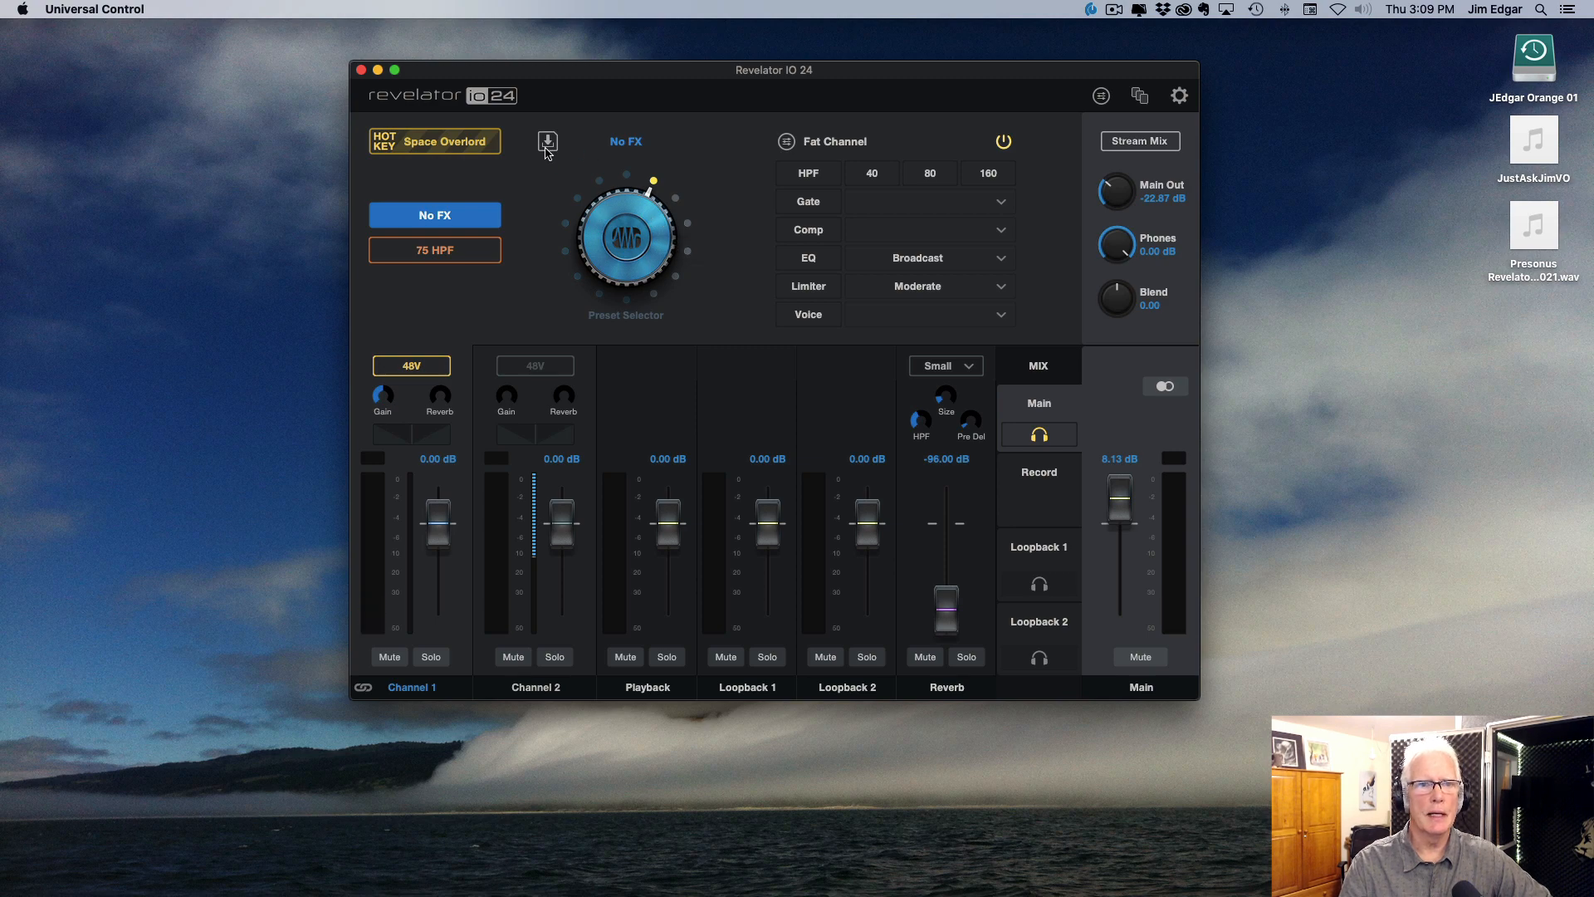
Step: View the detailed Fat Channel settings, return to the simple view, and turn the limiter on and back off
click(784, 142)
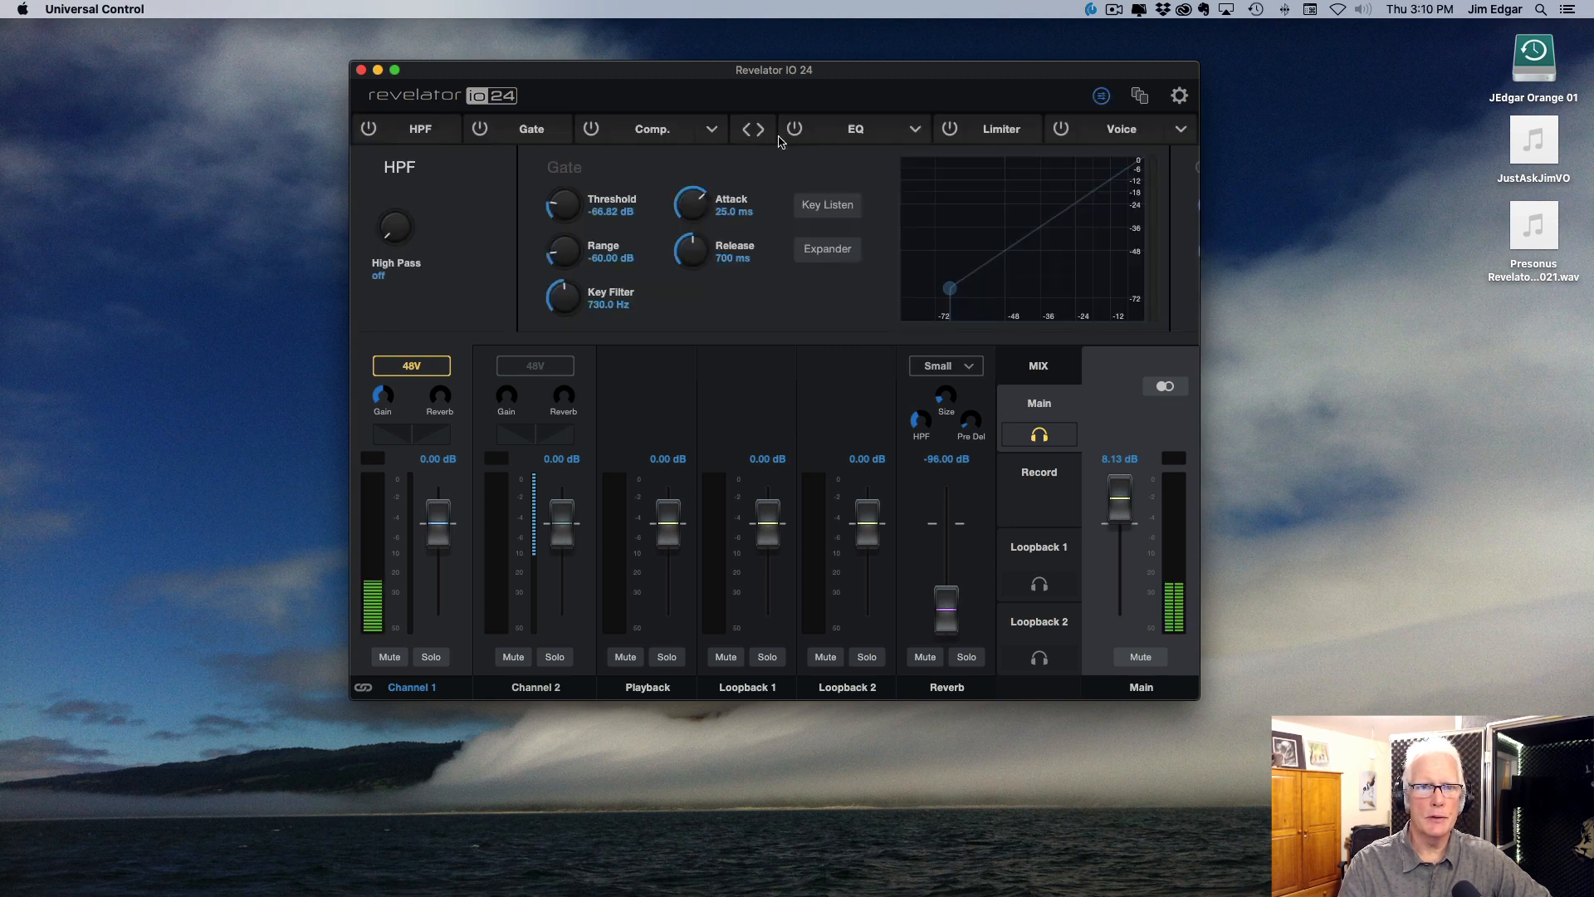
click(1101, 96)
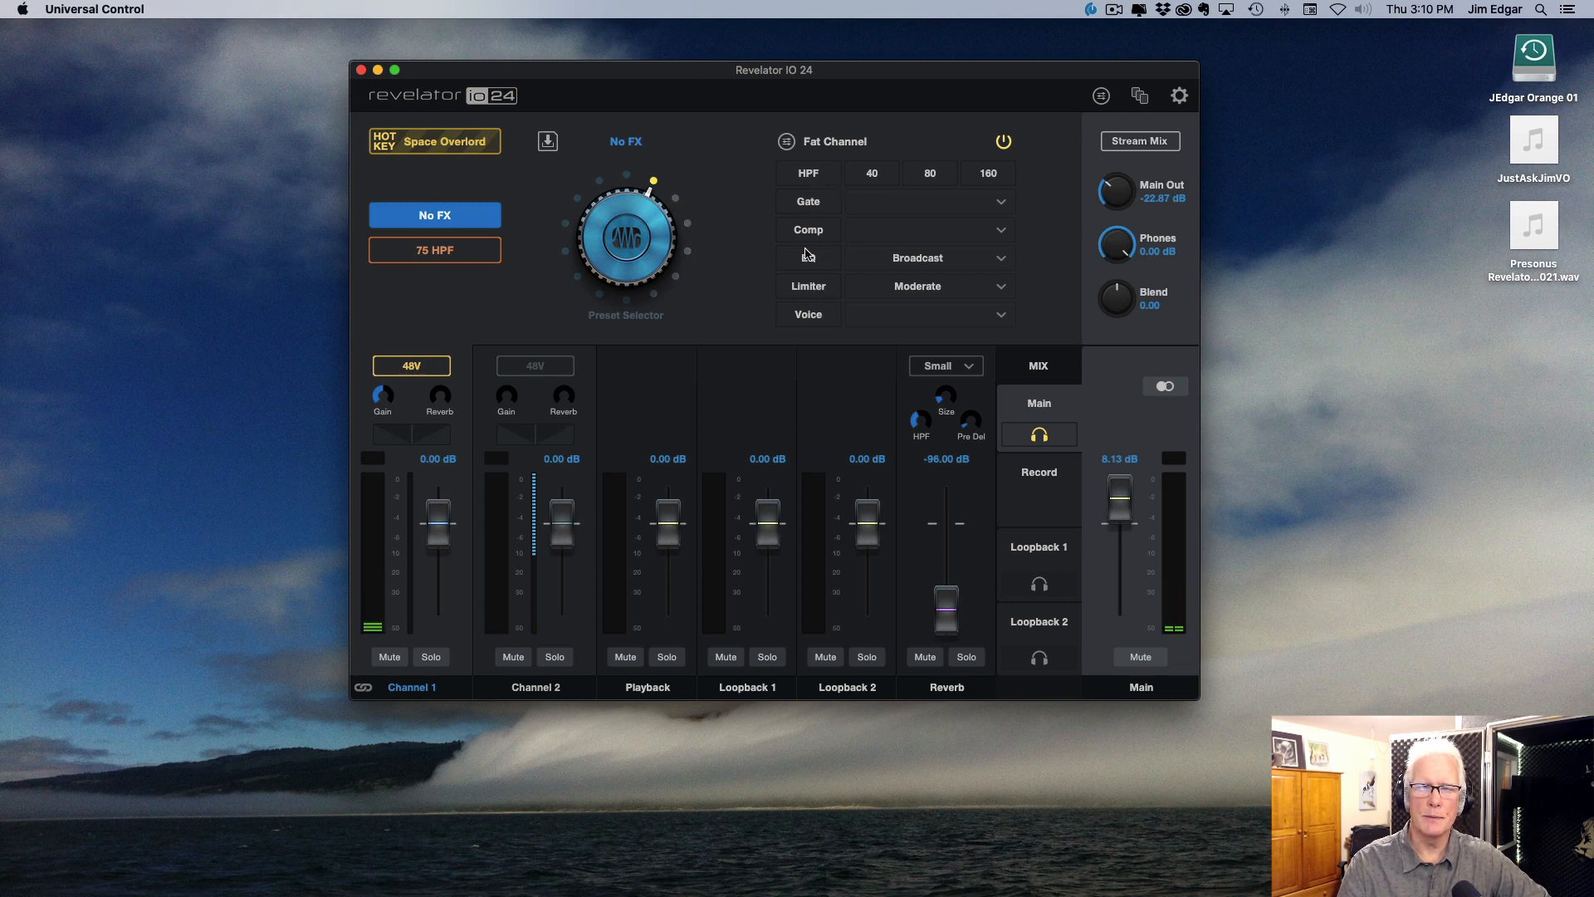
click(812, 289)
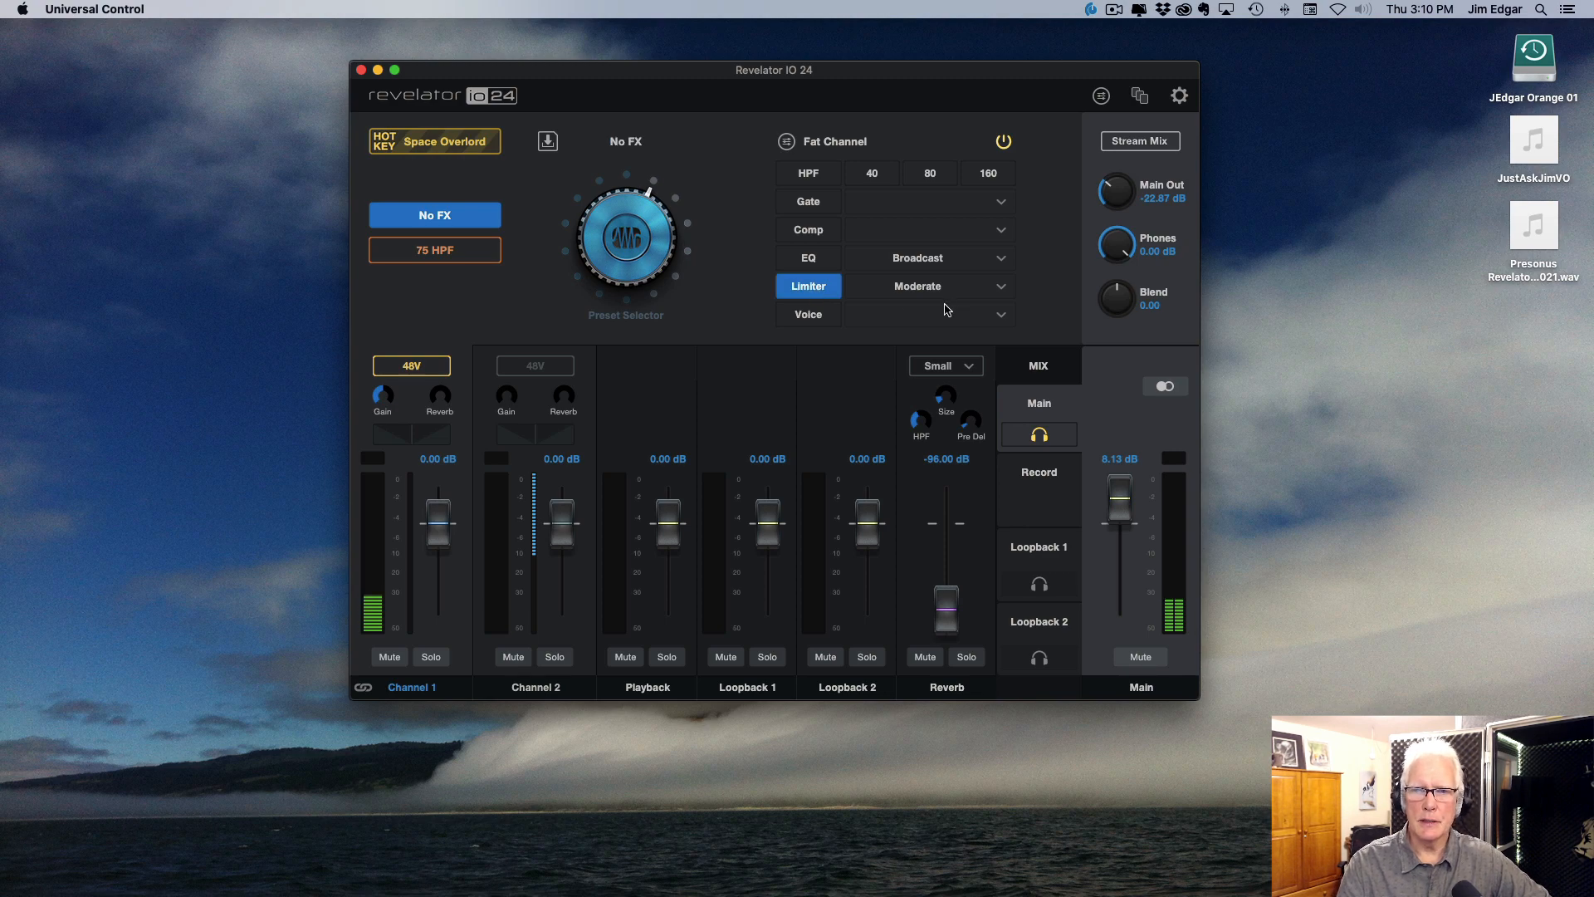
click(806, 291)
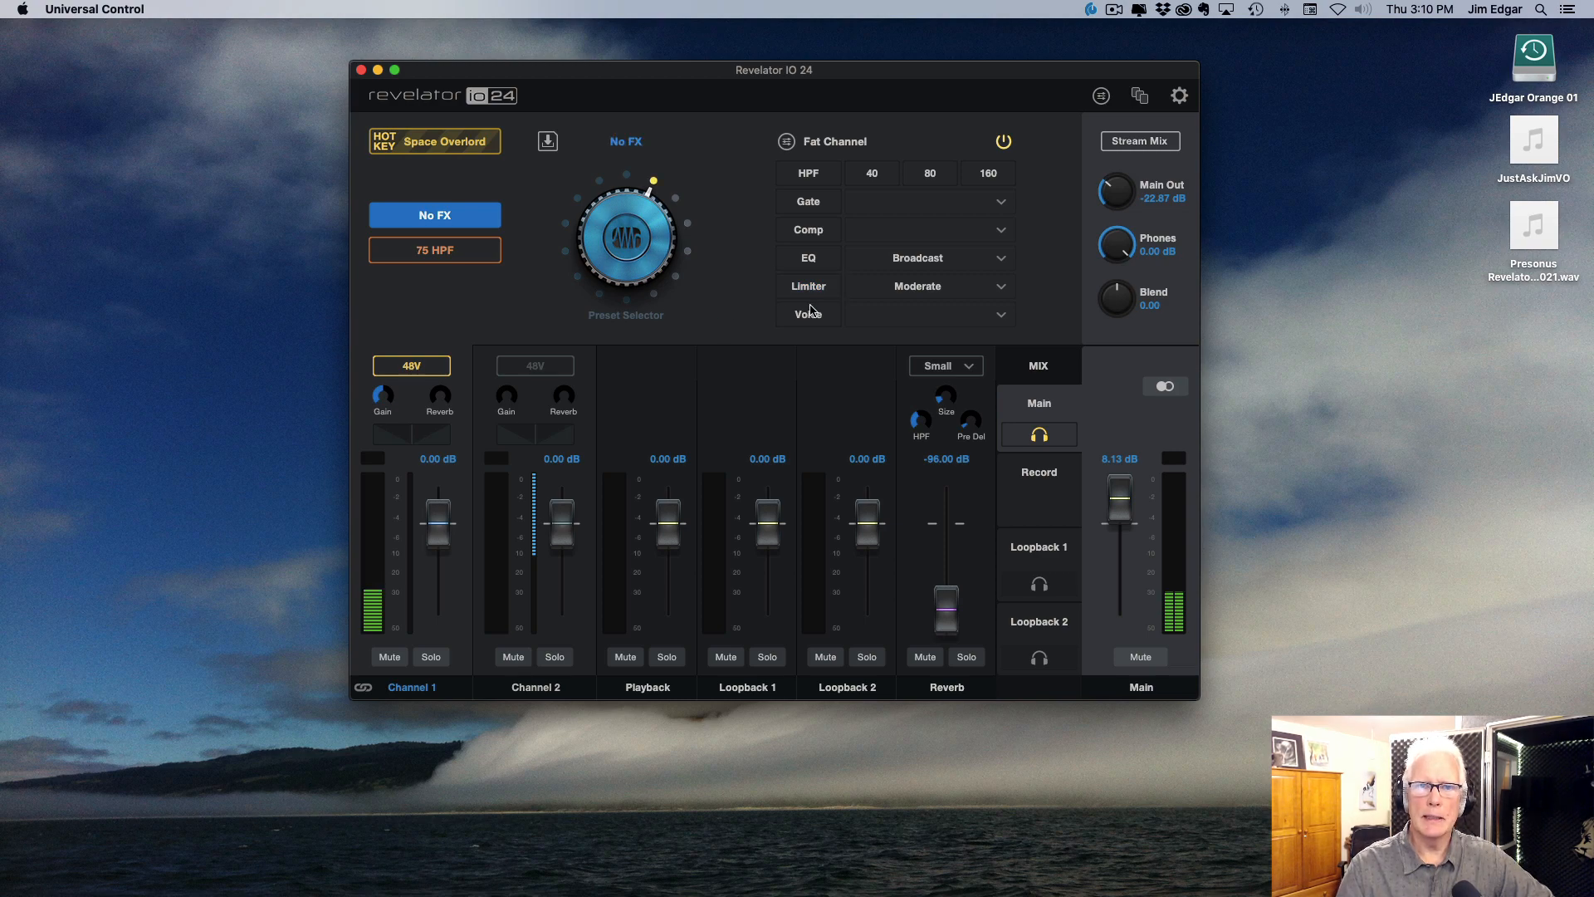
Step: Open the detailed Fat Channel settings for channel 1, enable the high-pass filter and set it to 79 Hz
click(797, 151)
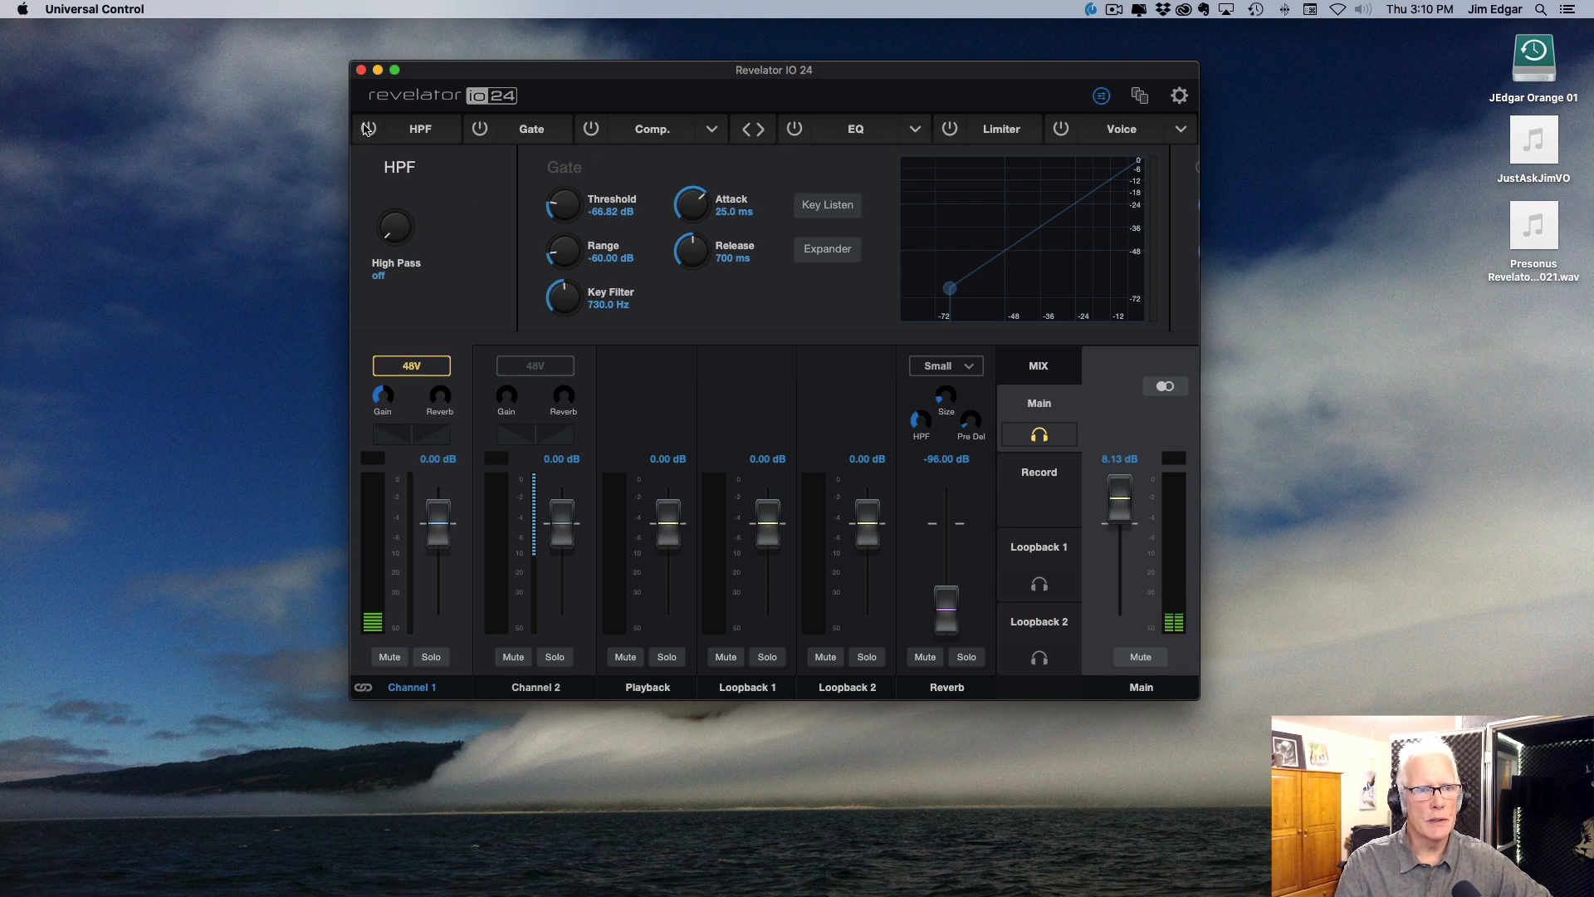
click(480, 130)
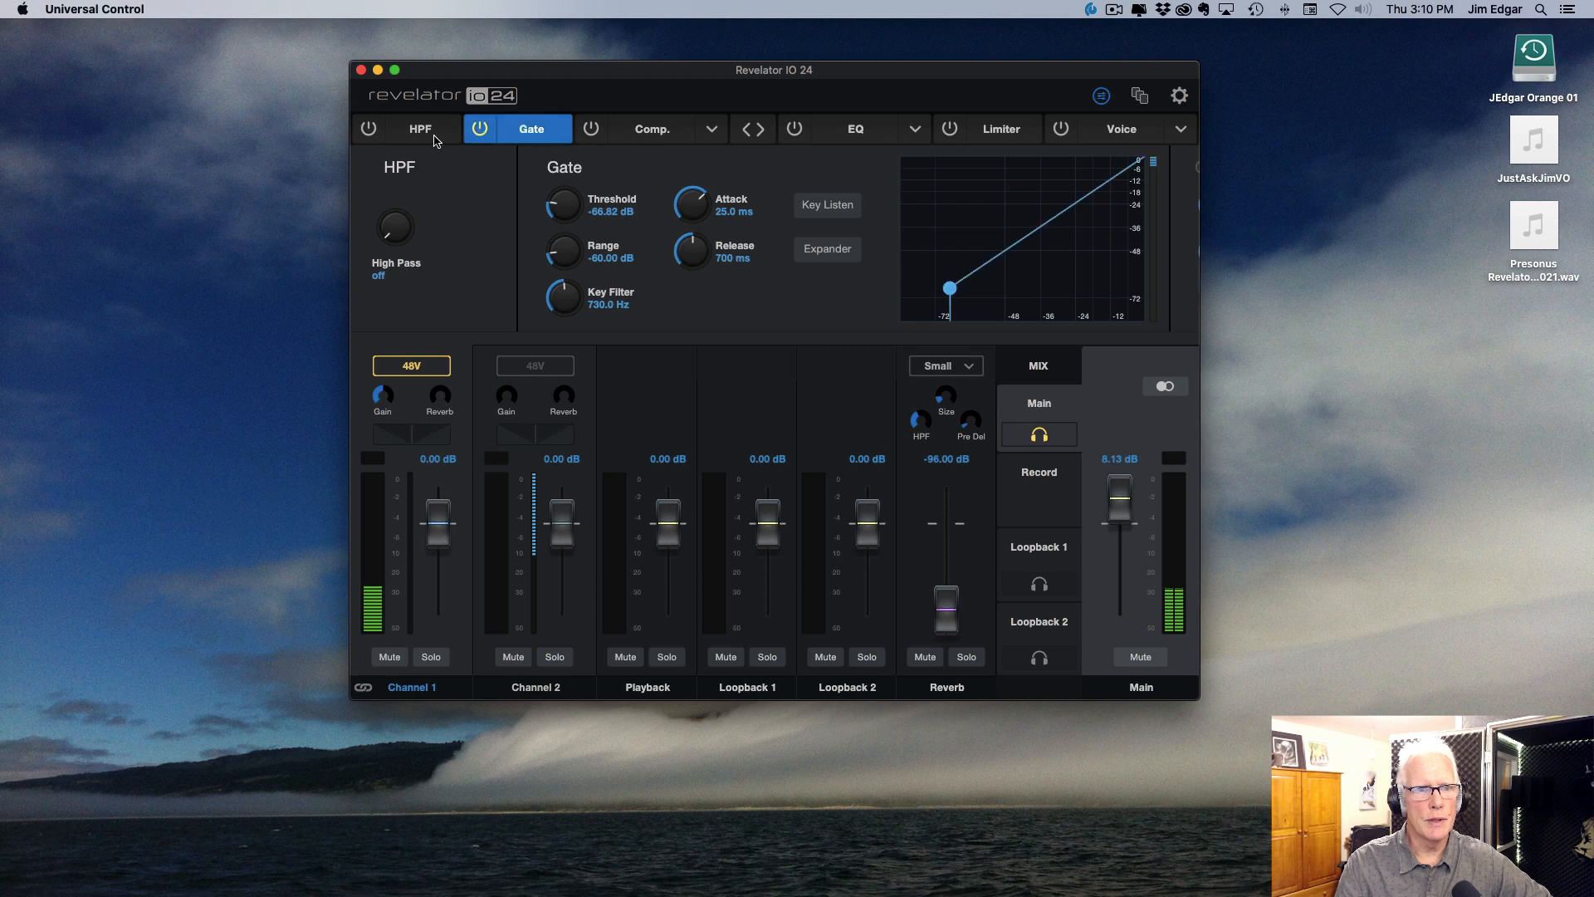
click(480, 129)
click(368, 129)
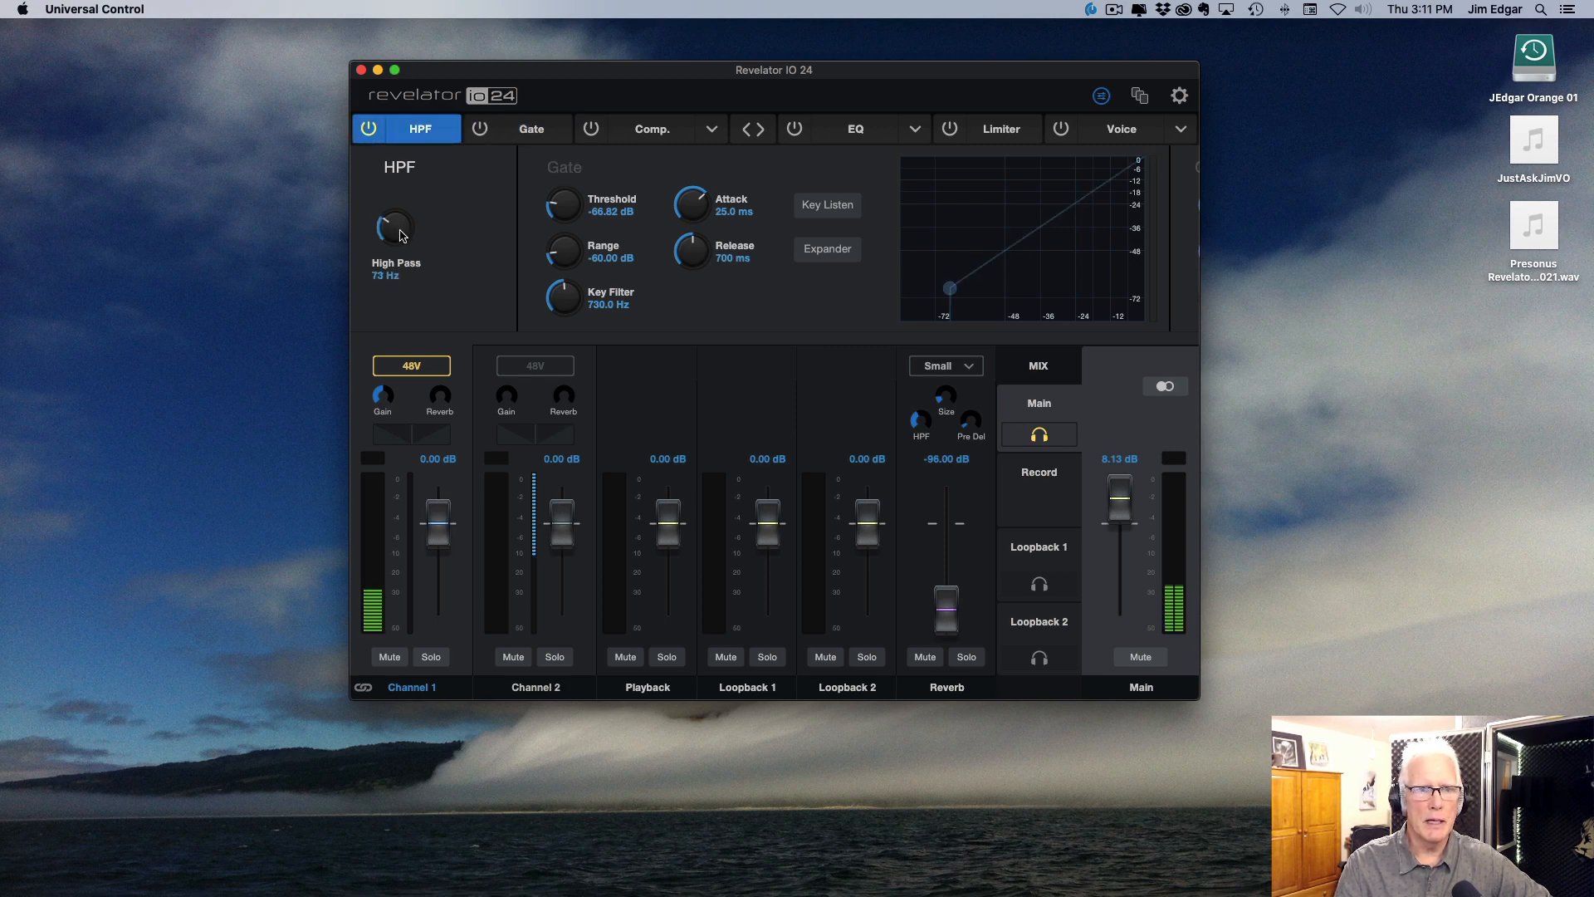
mouse_move(402, 237)
mouse_down()
mouse_move(398, 151)
mouse_move(406, 225)
mouse_up()
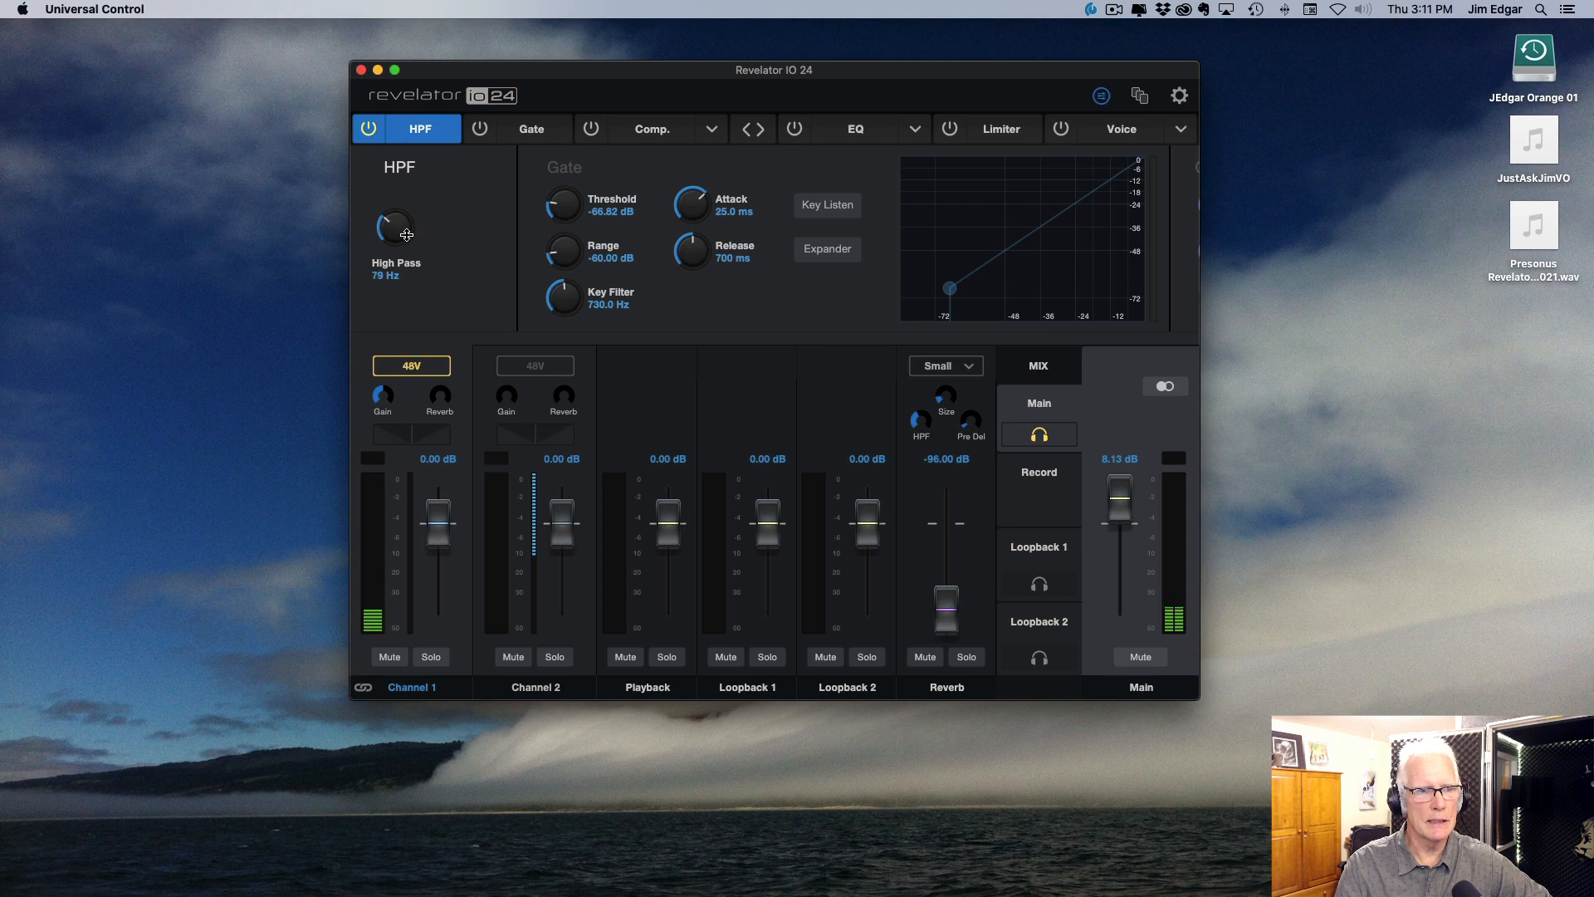
drag(408, 234, 407, 238)
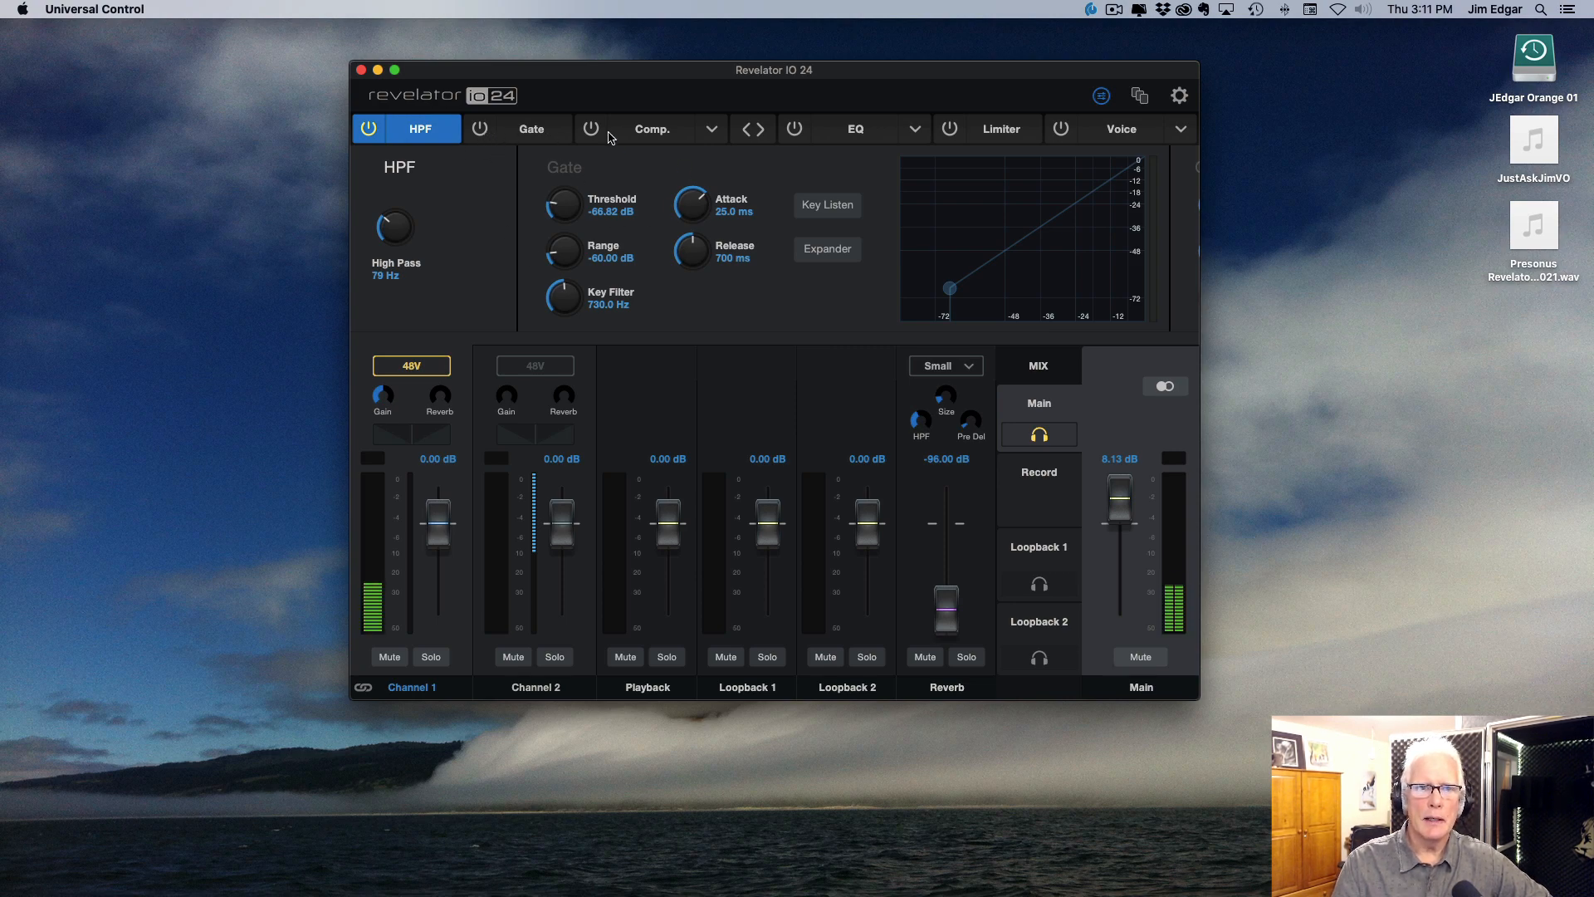
Step: Try the compressor with a threshold of about -40 dB and a ratio of 6.5:1
click(654, 132)
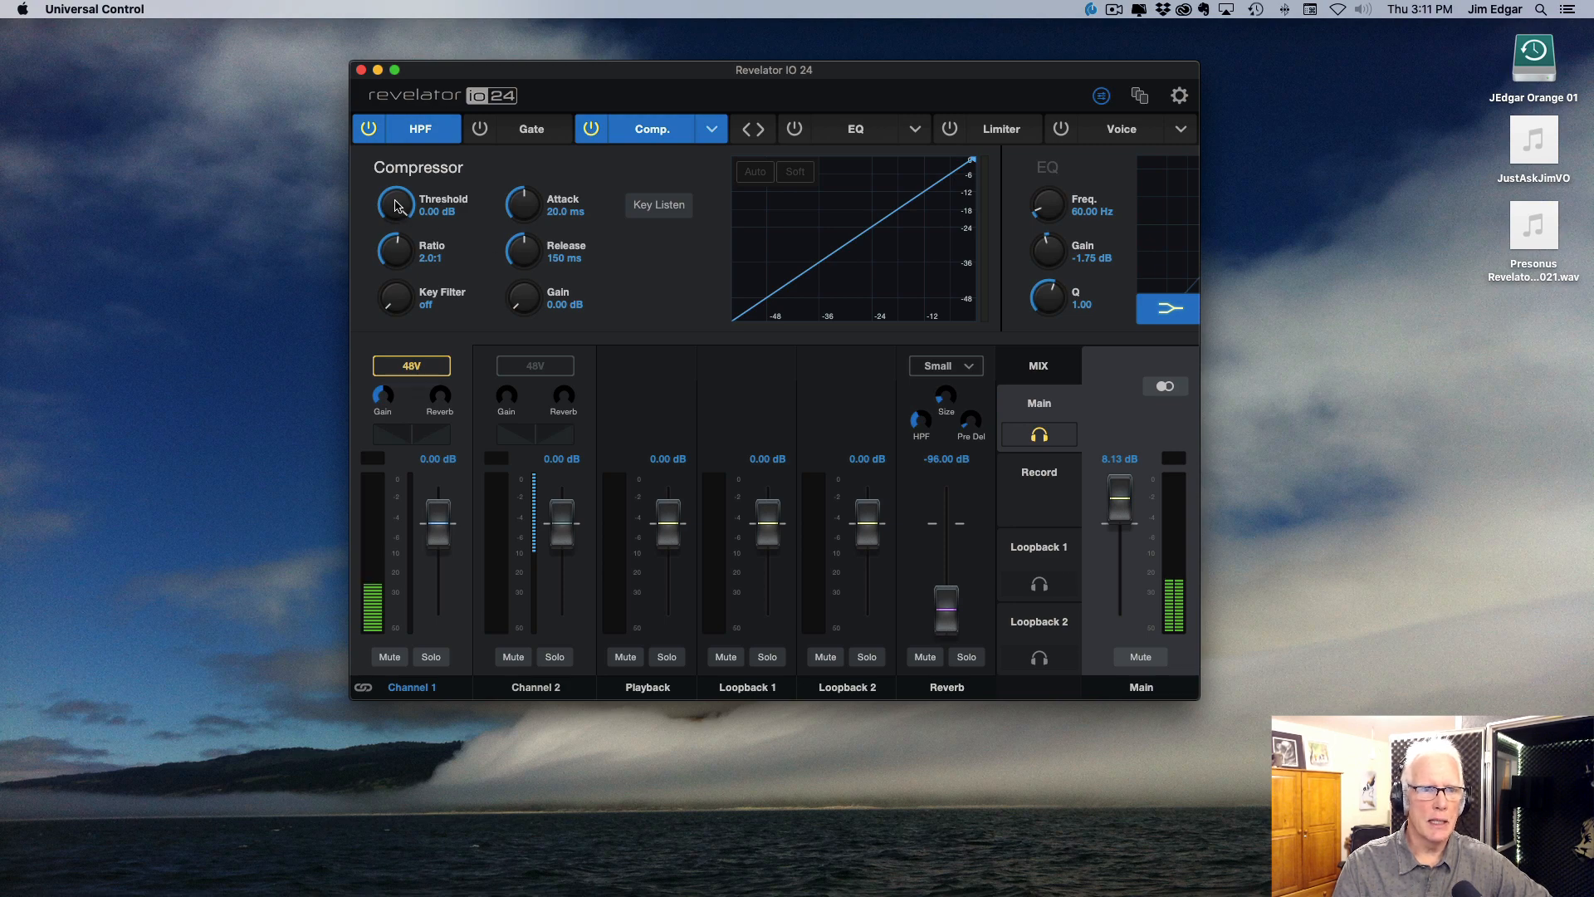
mouse_move(395, 205)
mouse_down()
mouse_move(406, 259)
mouse_move(397, 218)
mouse_up()
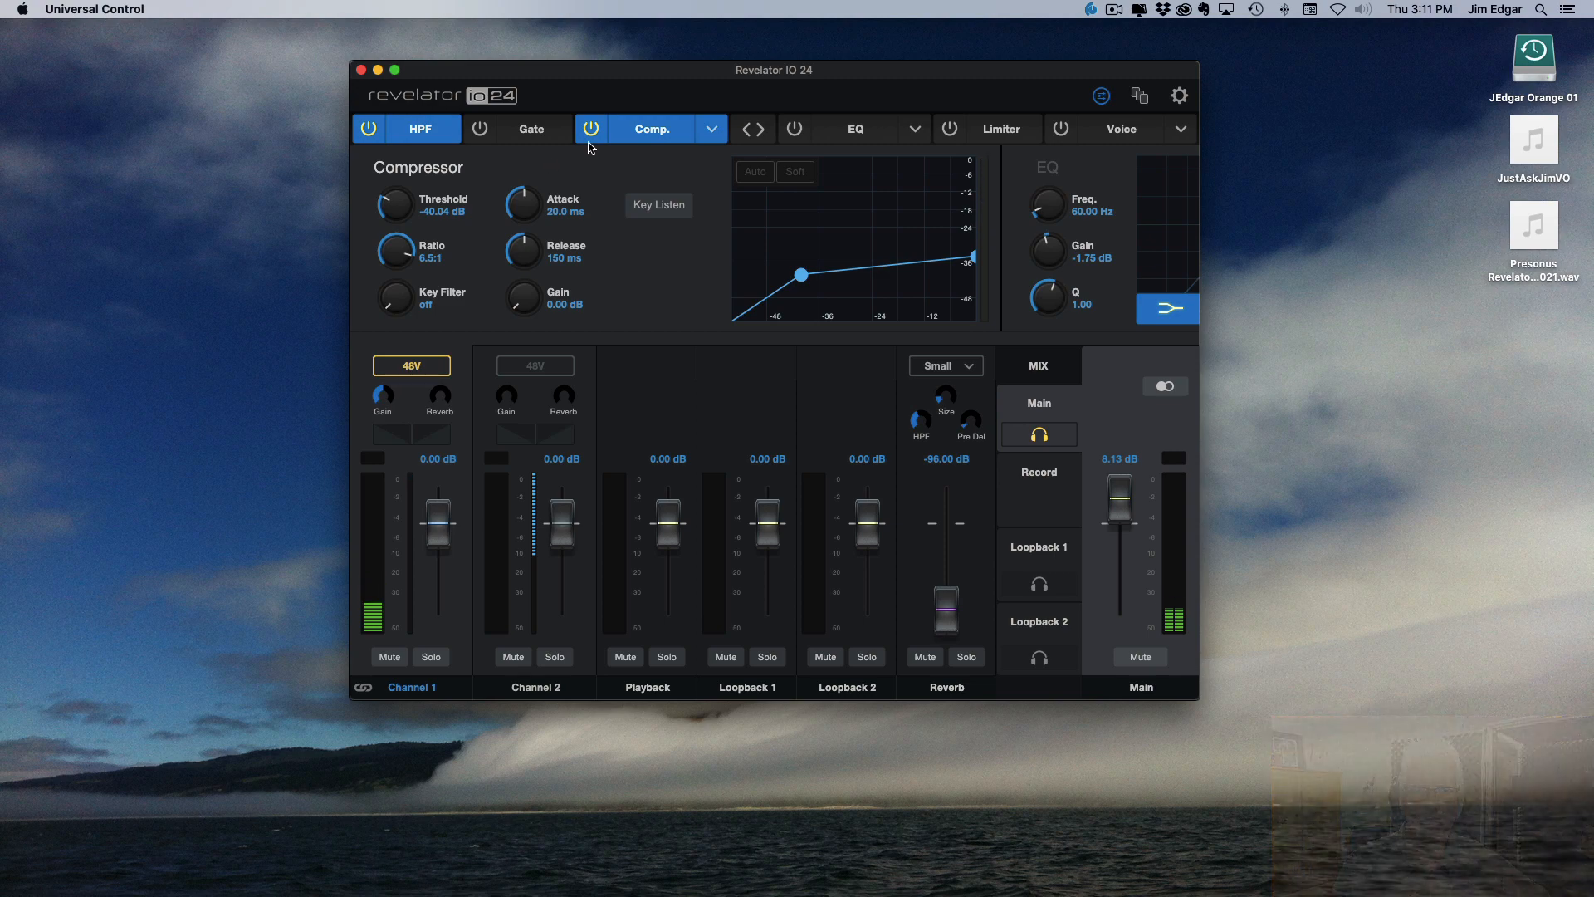
Step: Examine the EQ bands, toggling the low shelf off and on, view the limiter and voice settings, and return to the simple view
click(859, 132)
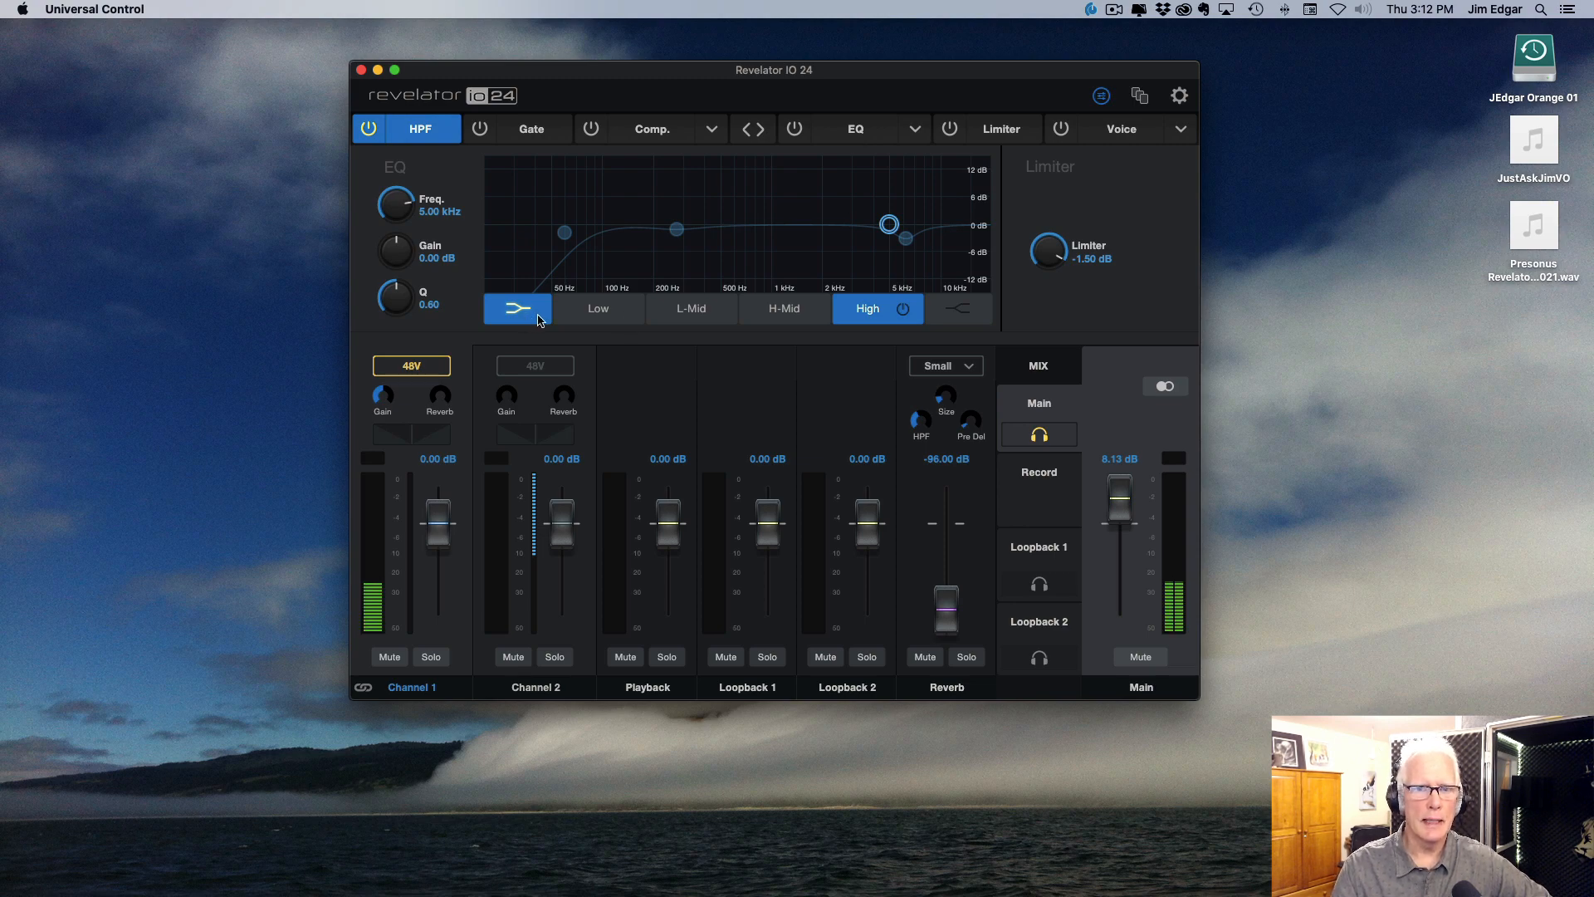
click(607, 318)
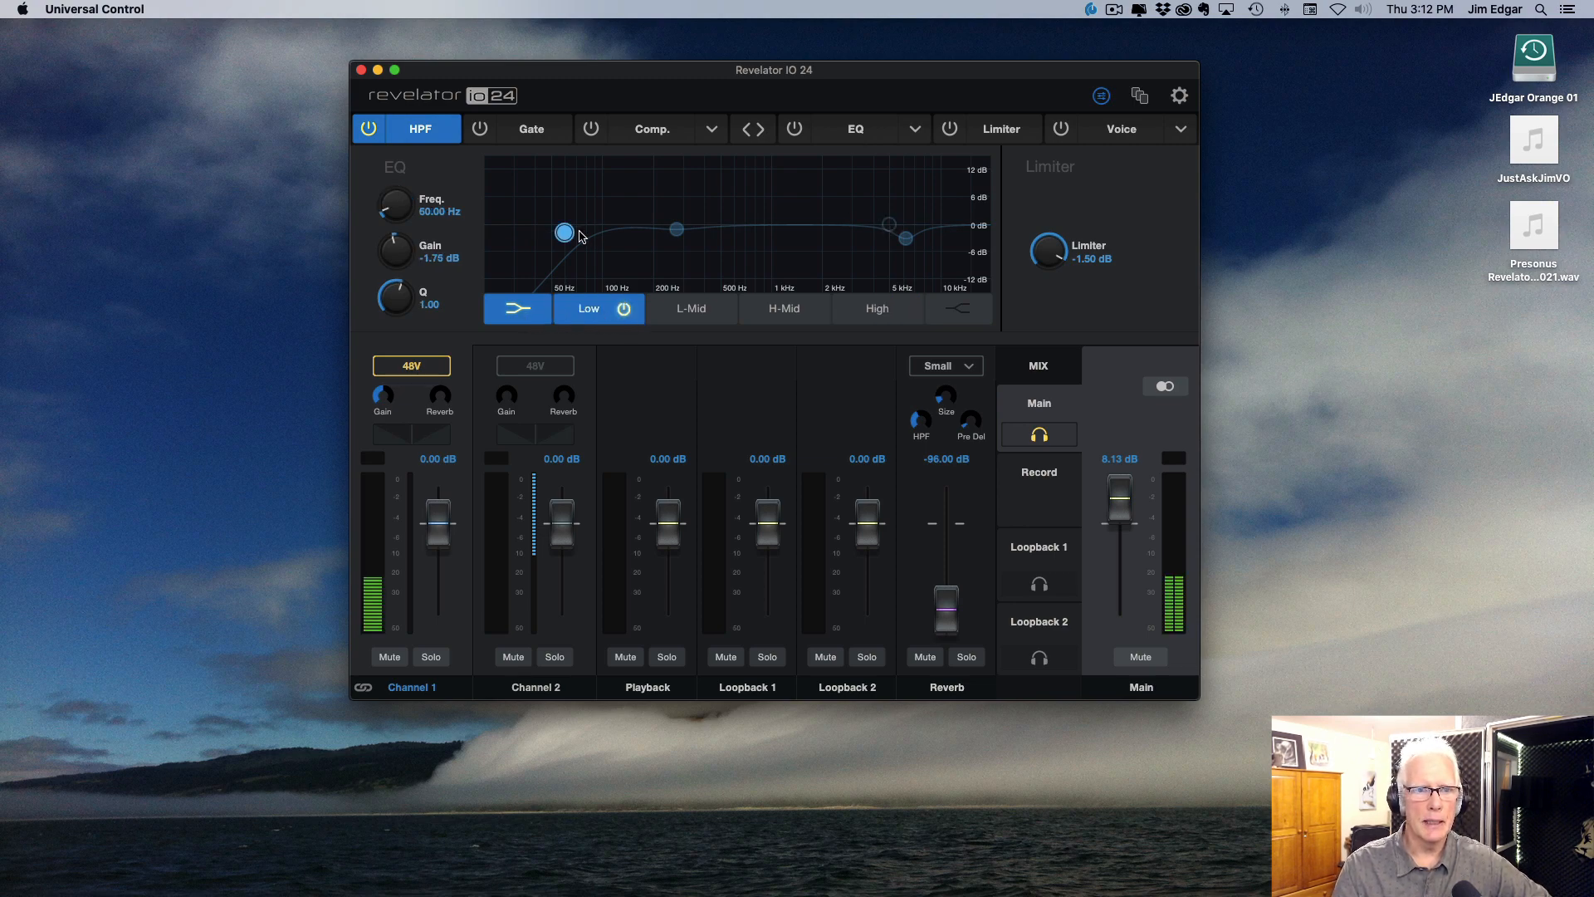
click(689, 313)
click(776, 317)
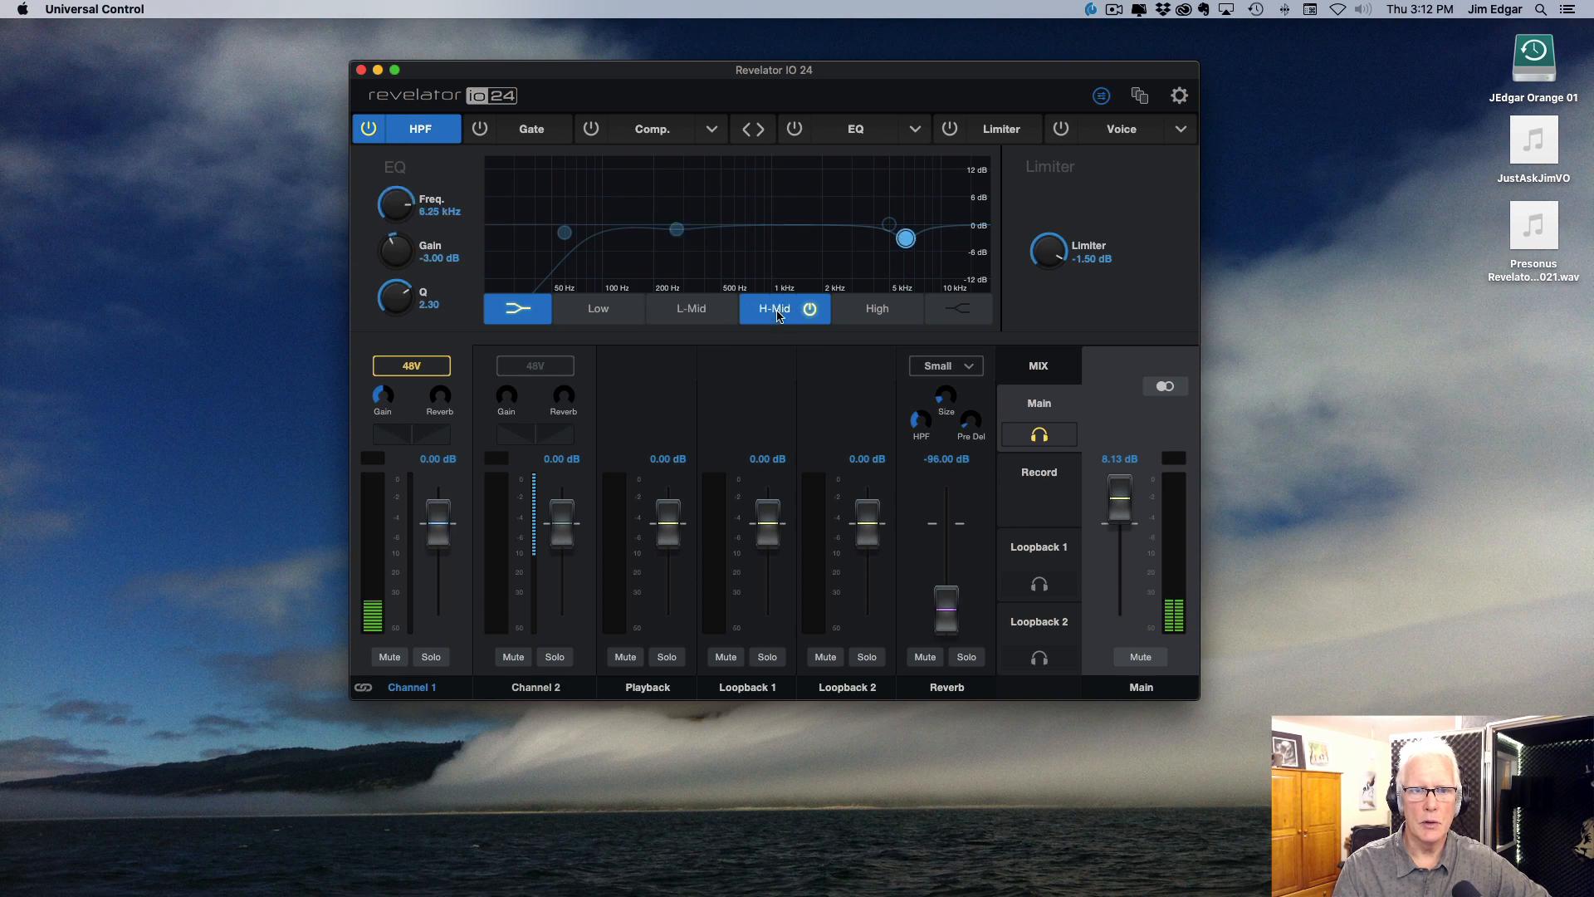
click(875, 319)
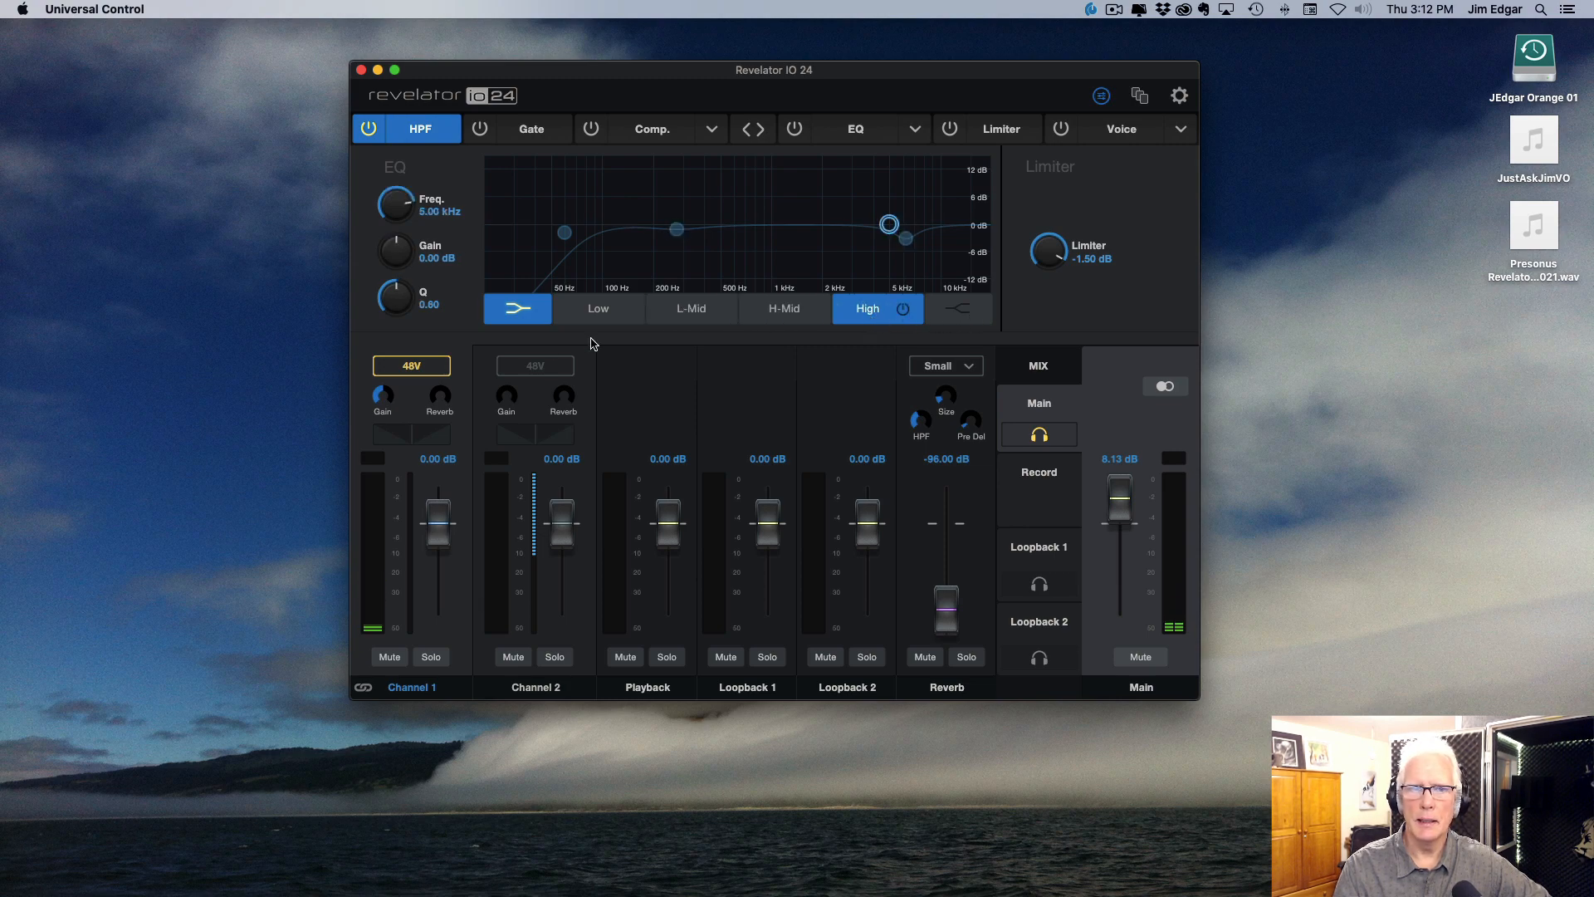
click(516, 319)
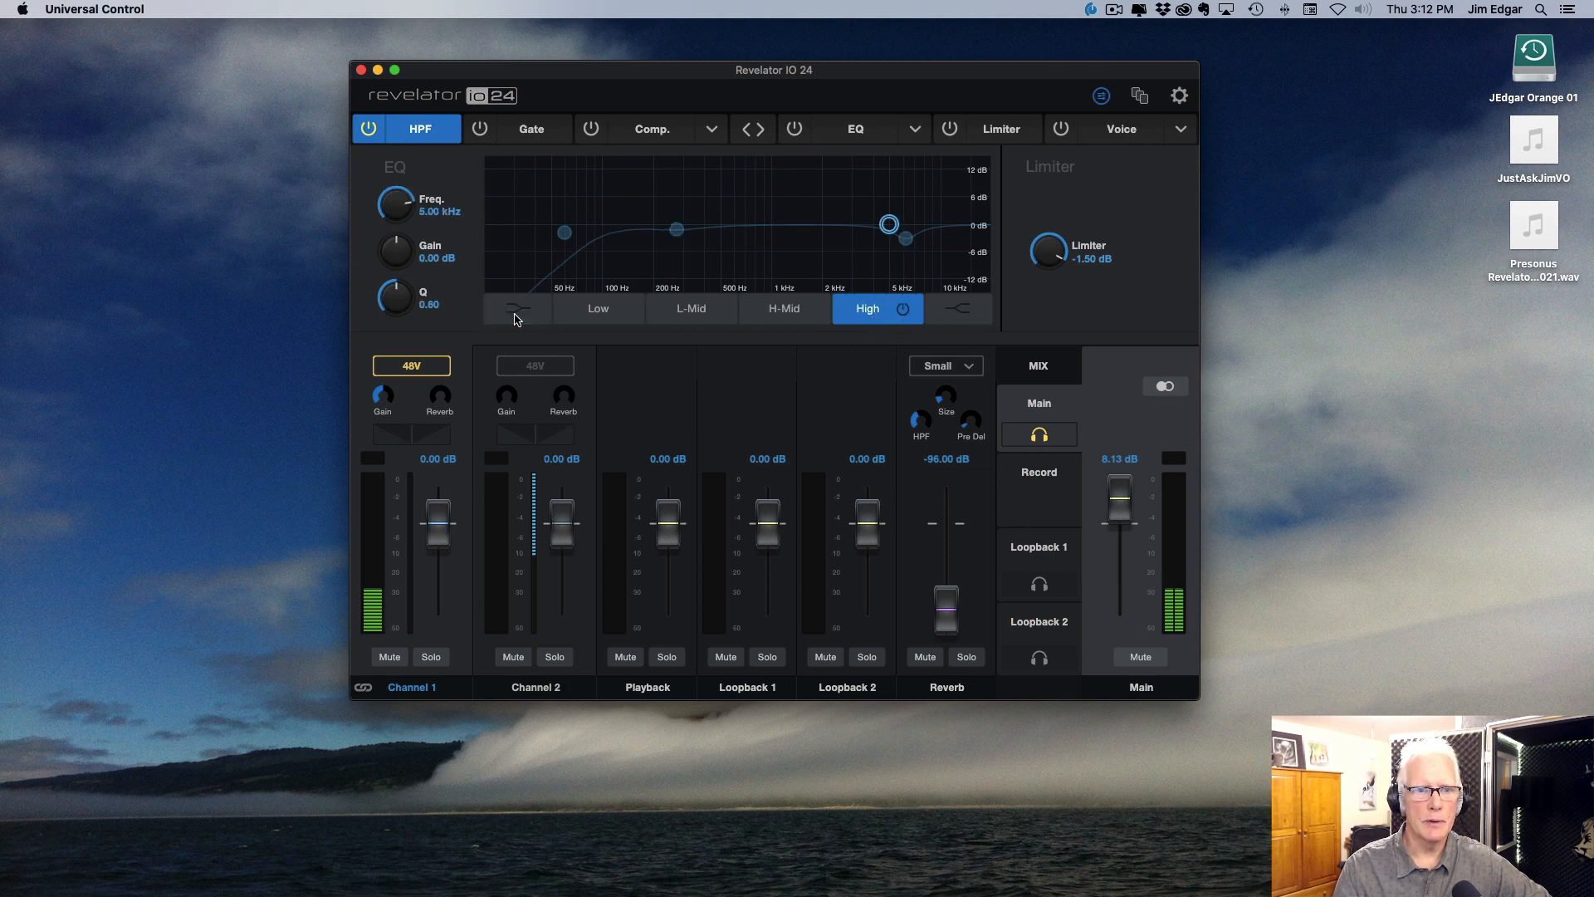
click(516, 320)
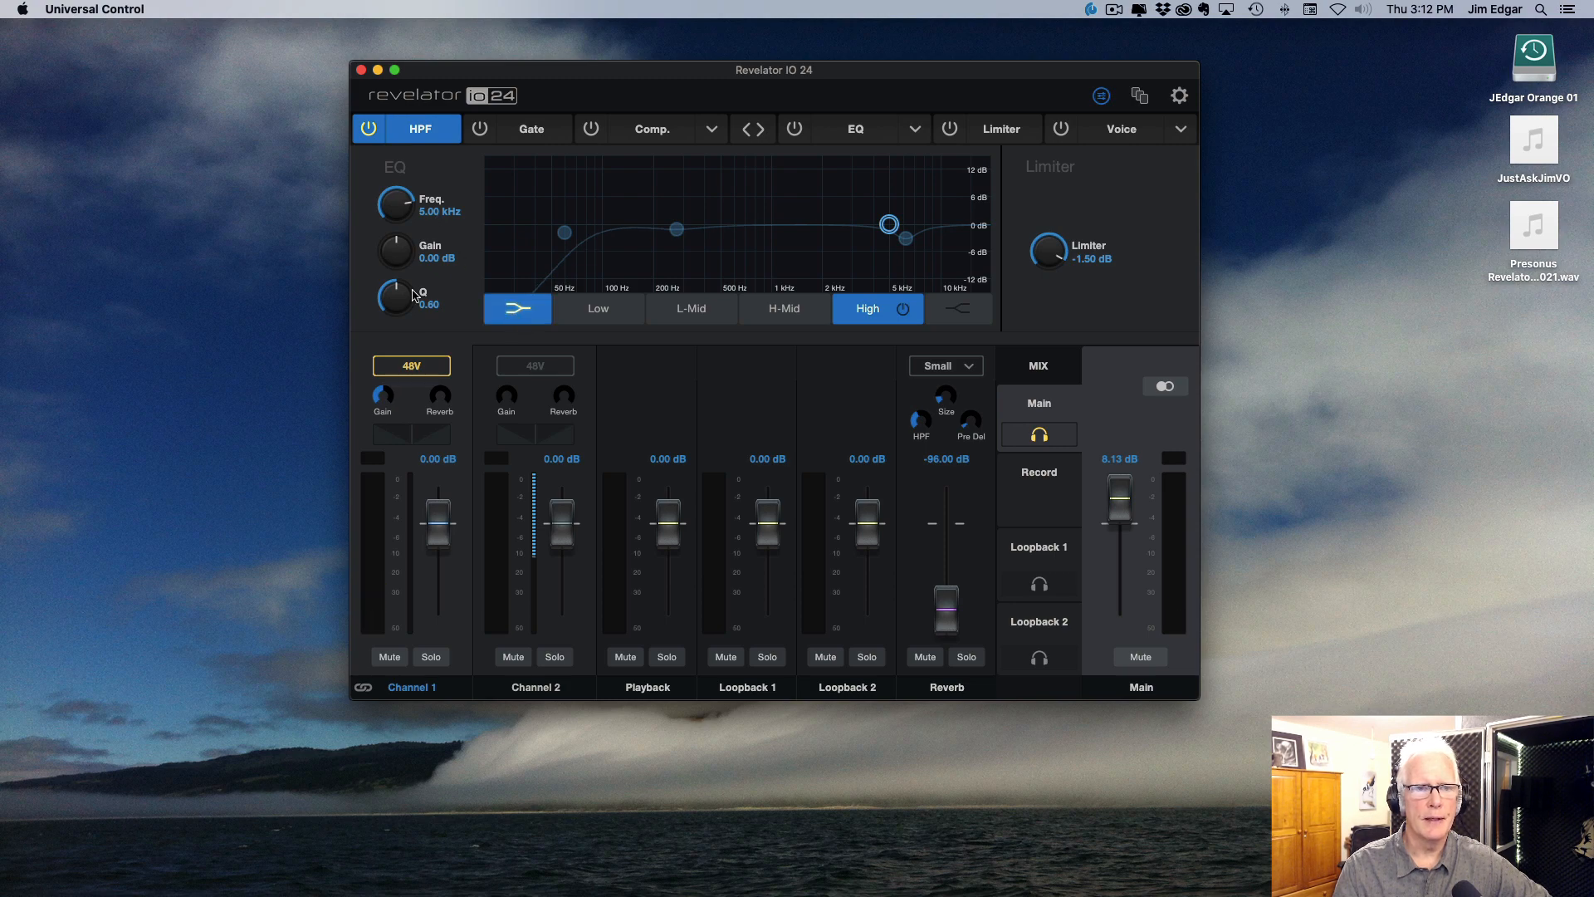
click(565, 232)
click(676, 229)
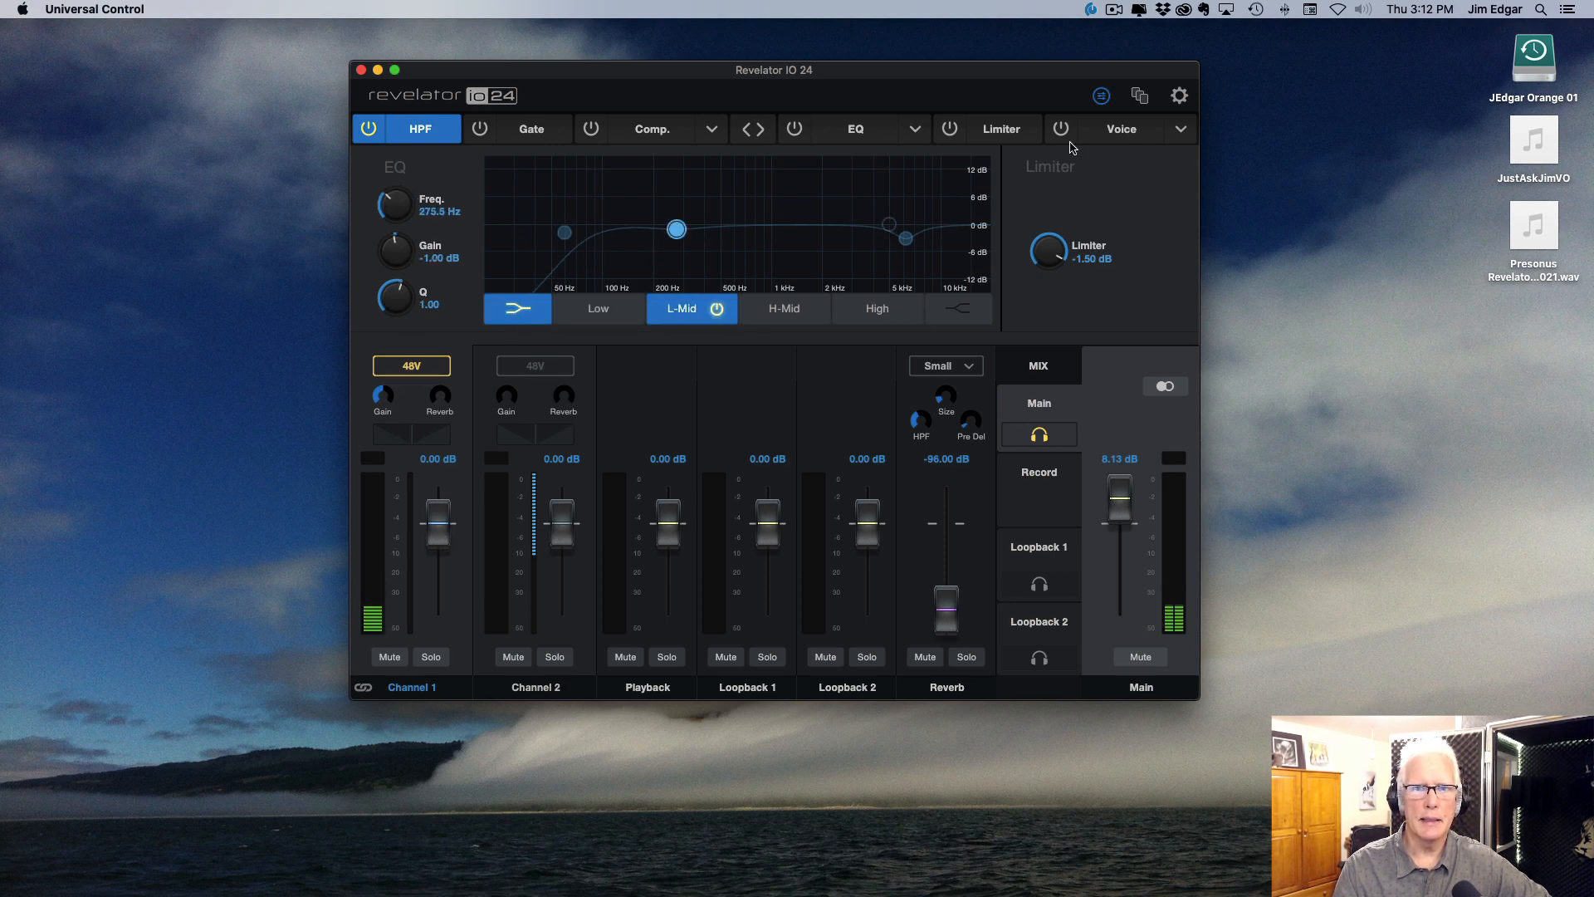
click(1001, 137)
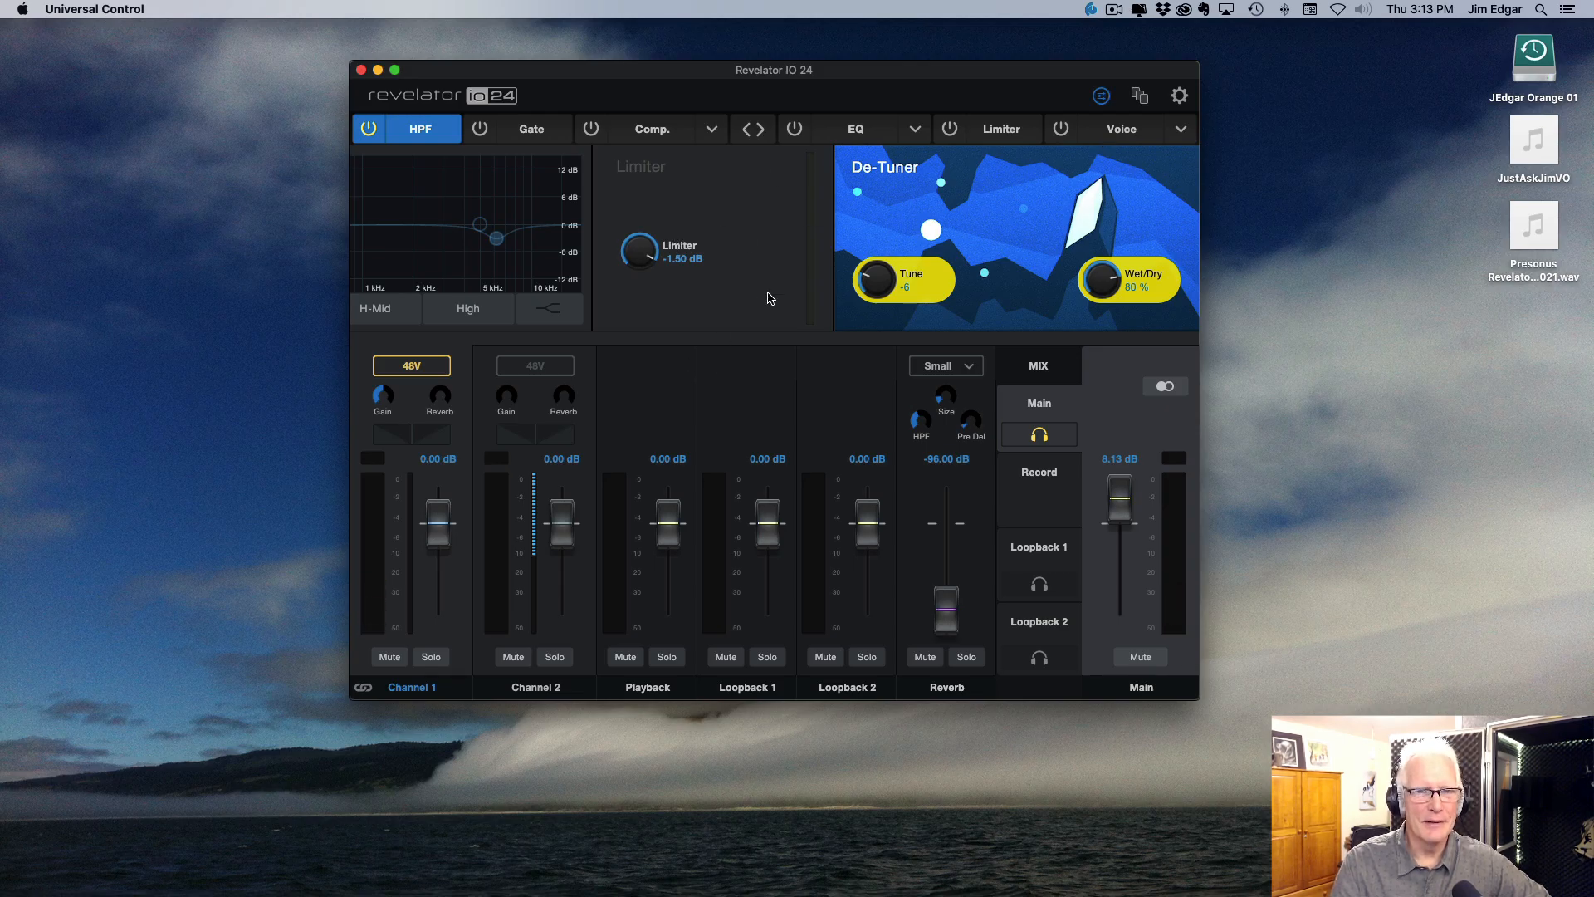
click(1101, 97)
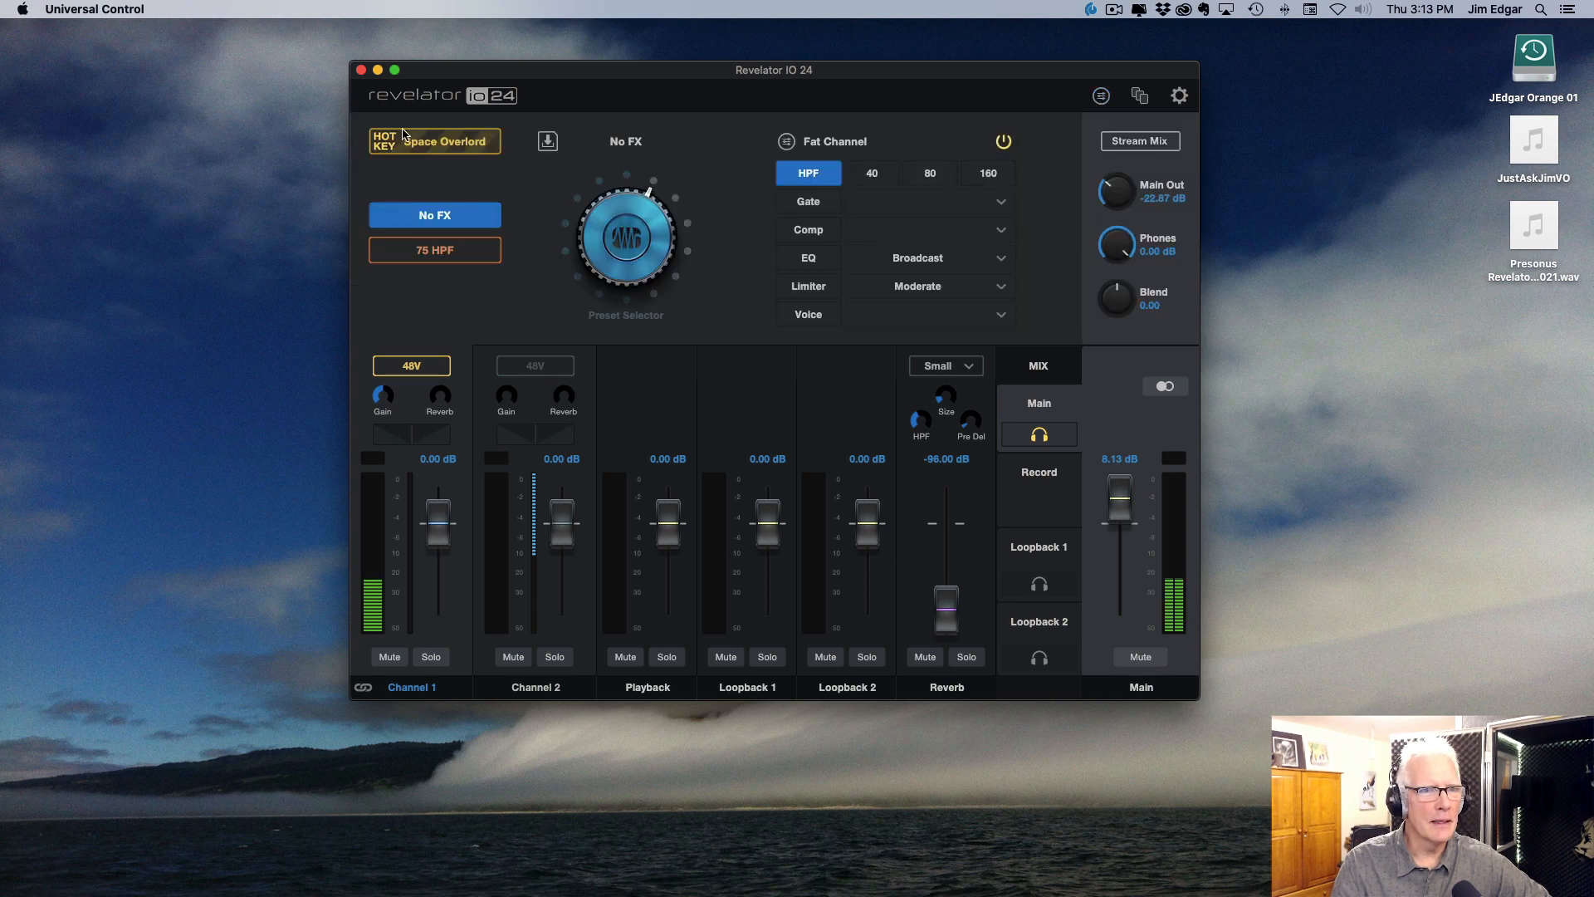
Step: Try out the Space Overlord hotkey preset and switch it back off
click(436, 145)
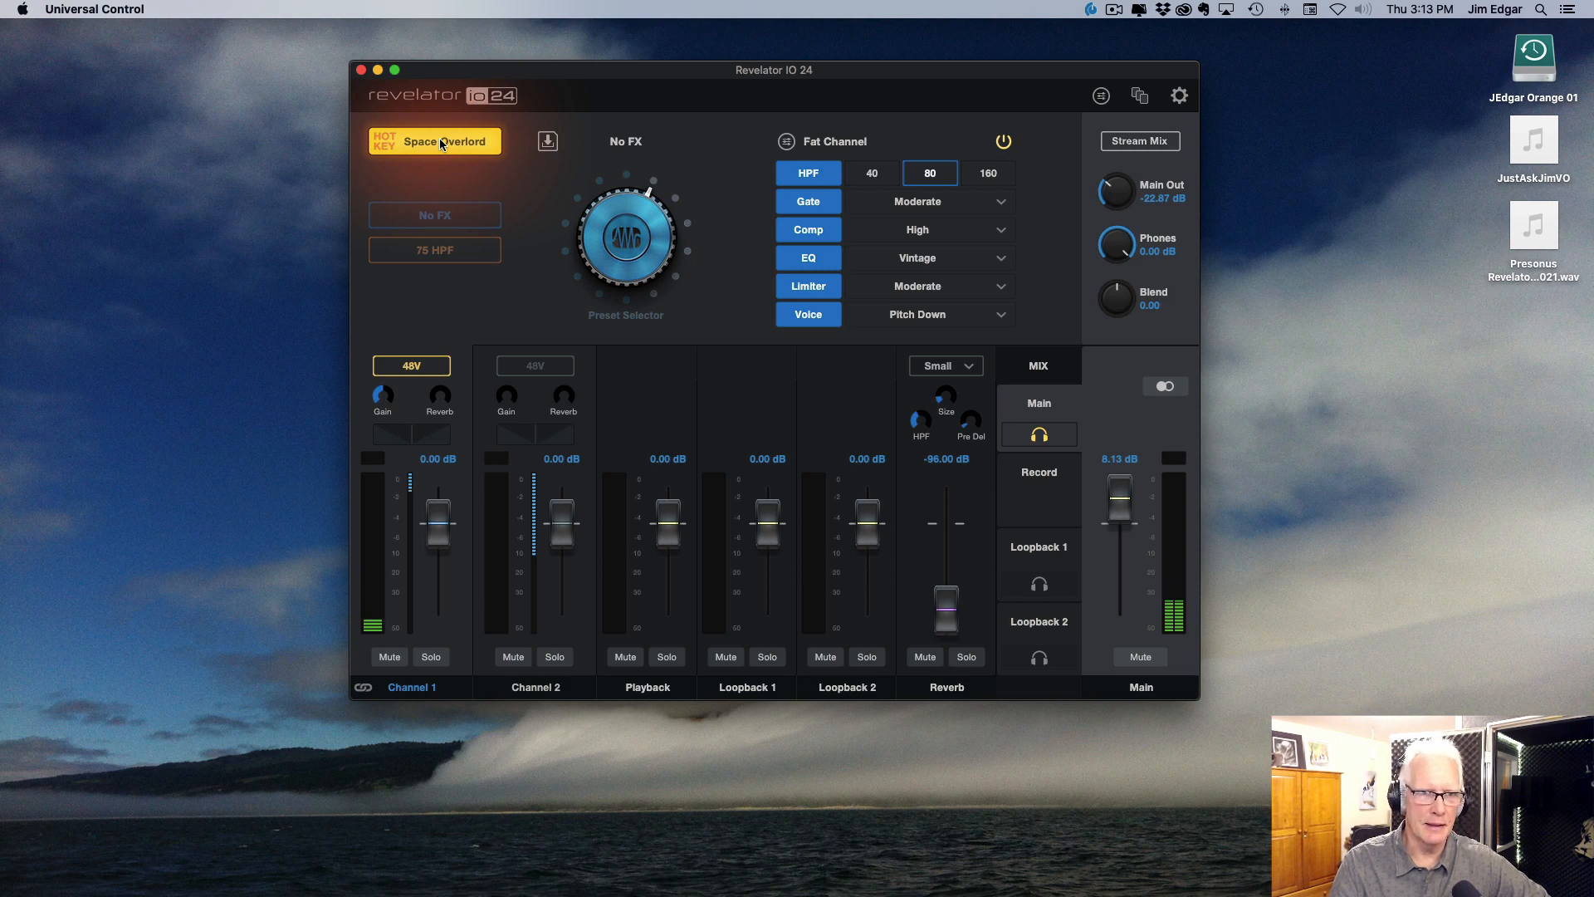
click(443, 145)
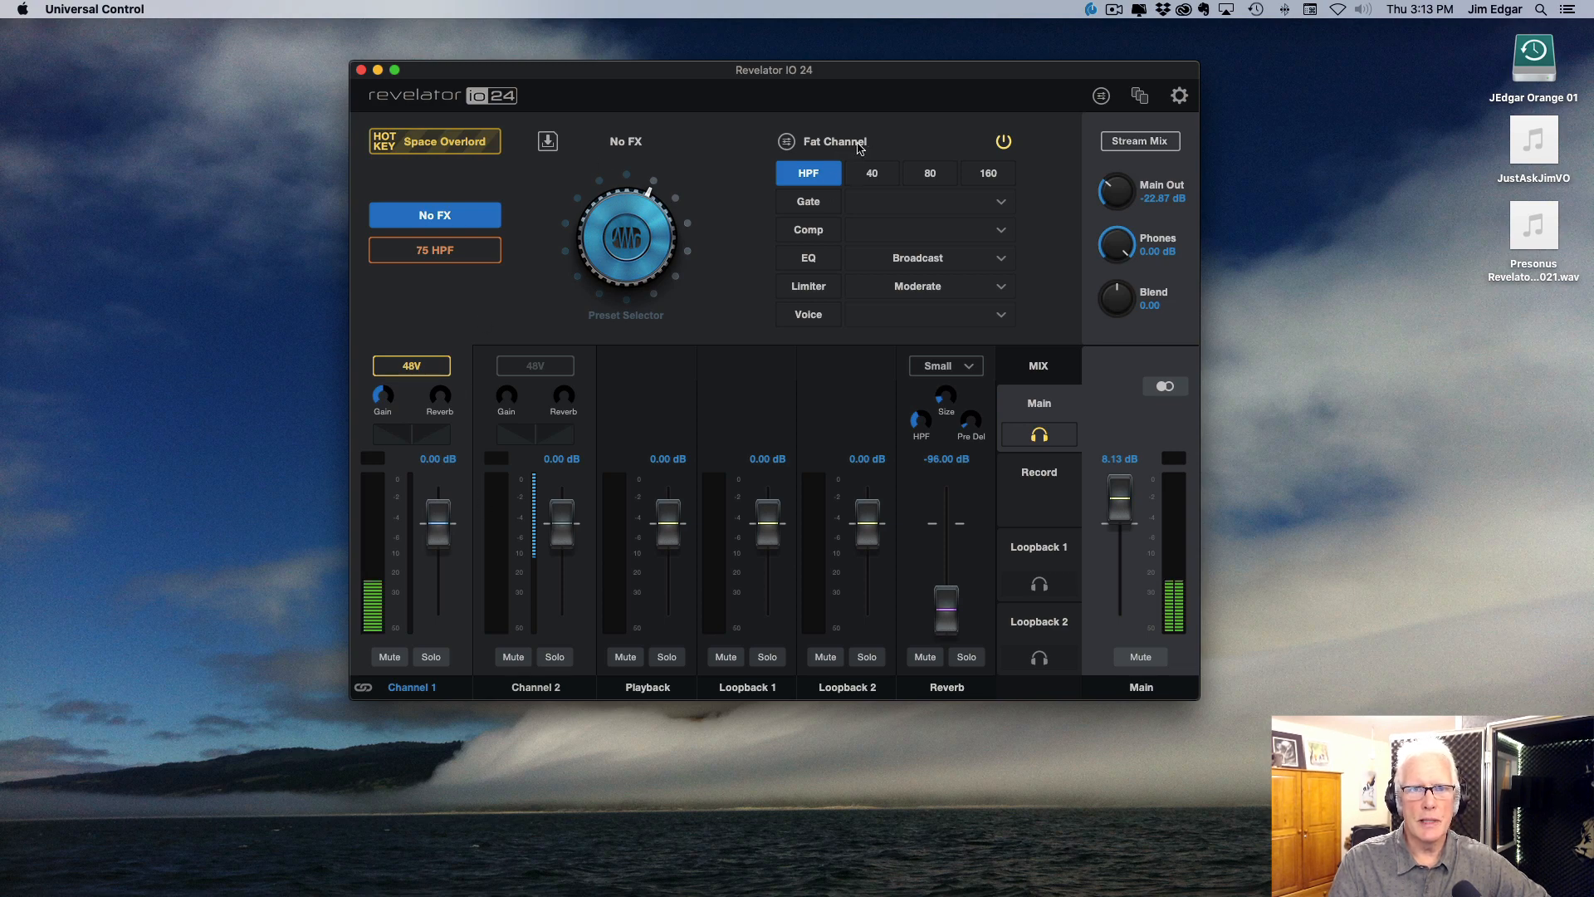
Step: Enable the limiter in the detailed Fat Channel settings and return to the simple view
click(786, 146)
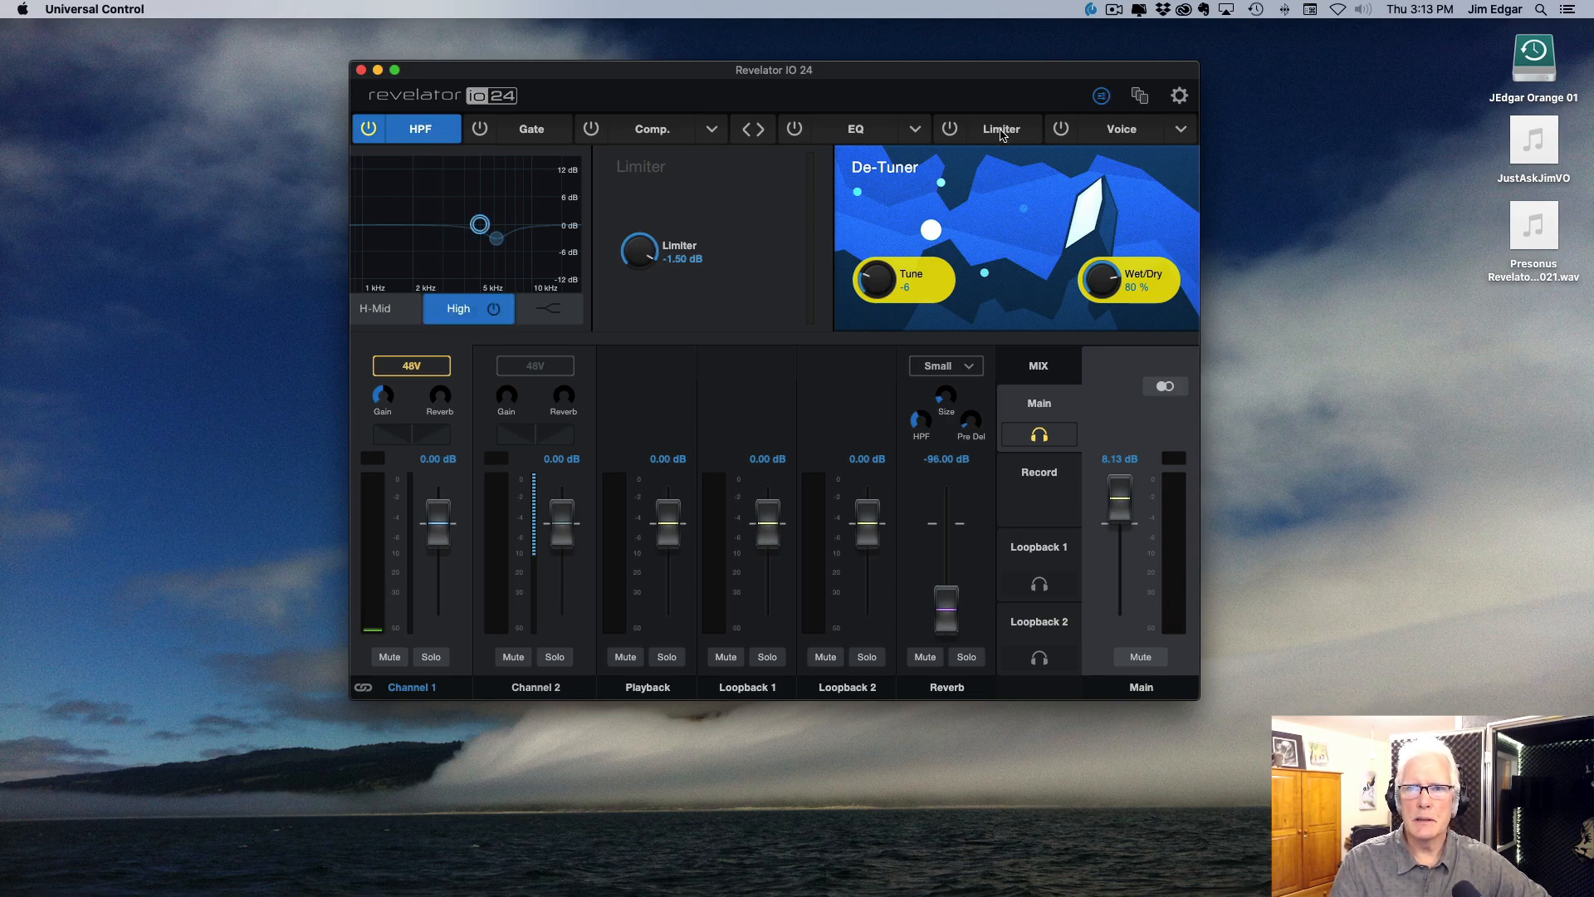
click(953, 132)
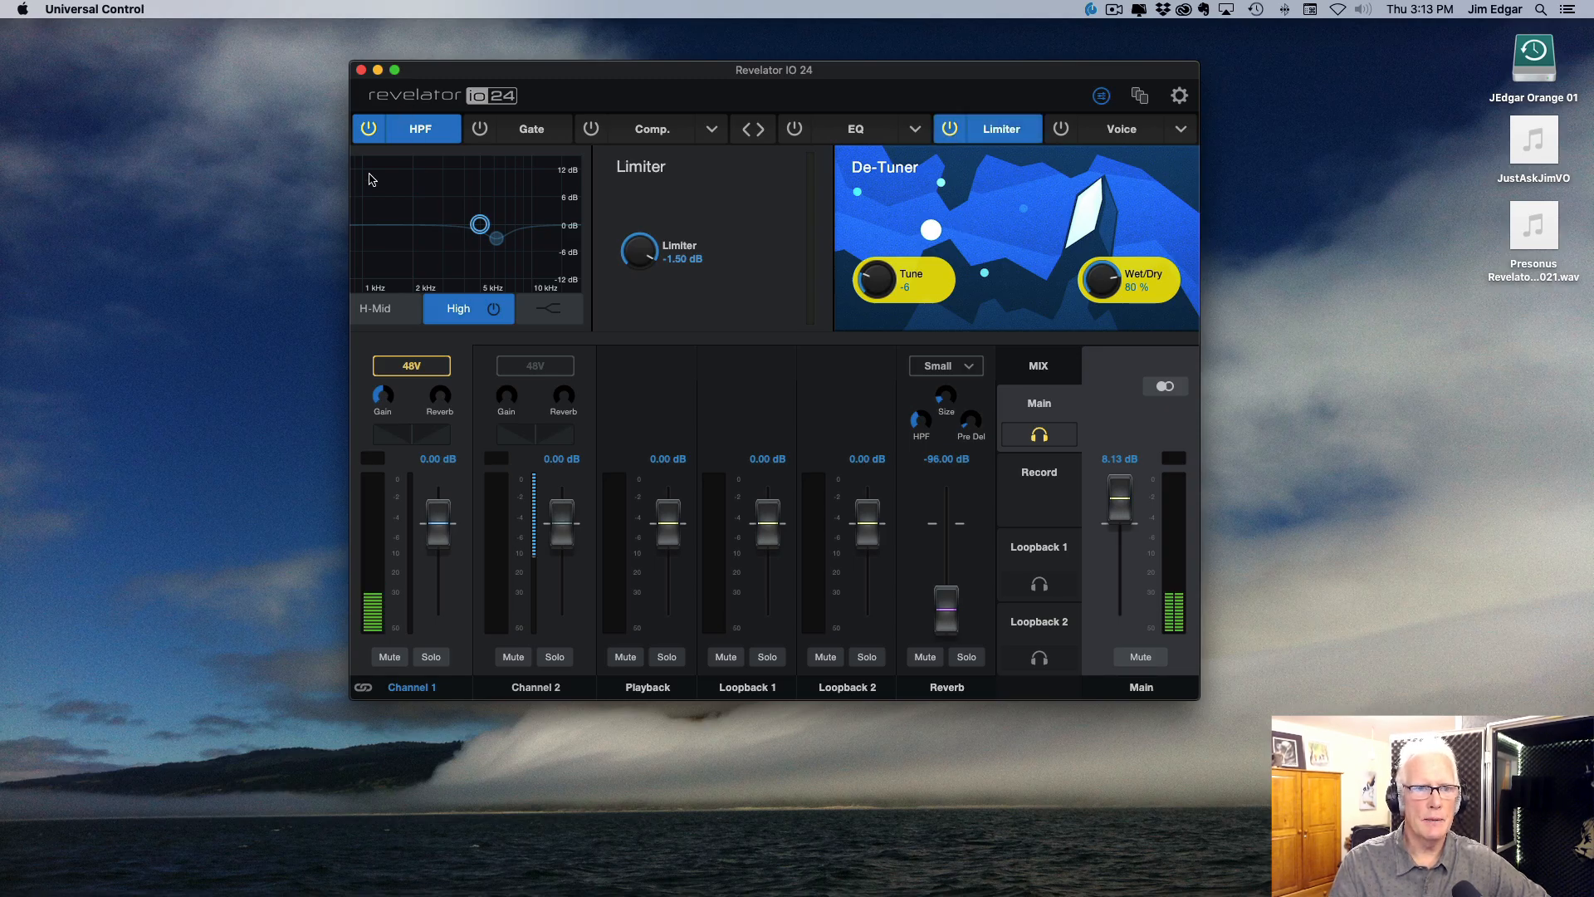
click(1104, 97)
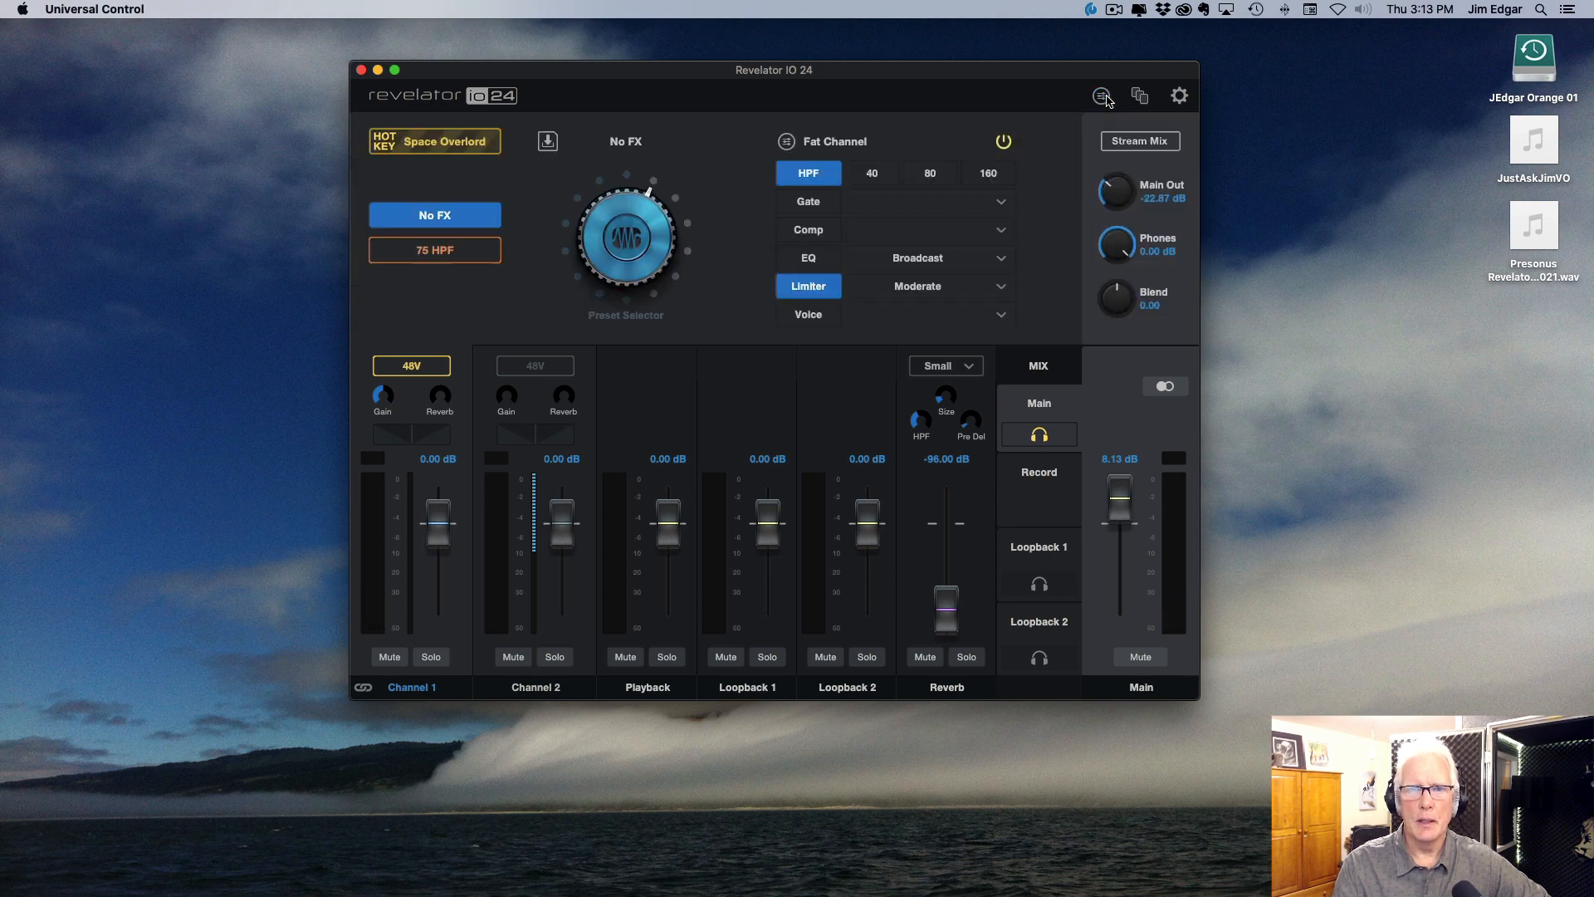
Step: Store the current settings in the fourth device preset slot as 79 HPF LIM 1.5, and assign that preset to the No FX preset button
click(547, 143)
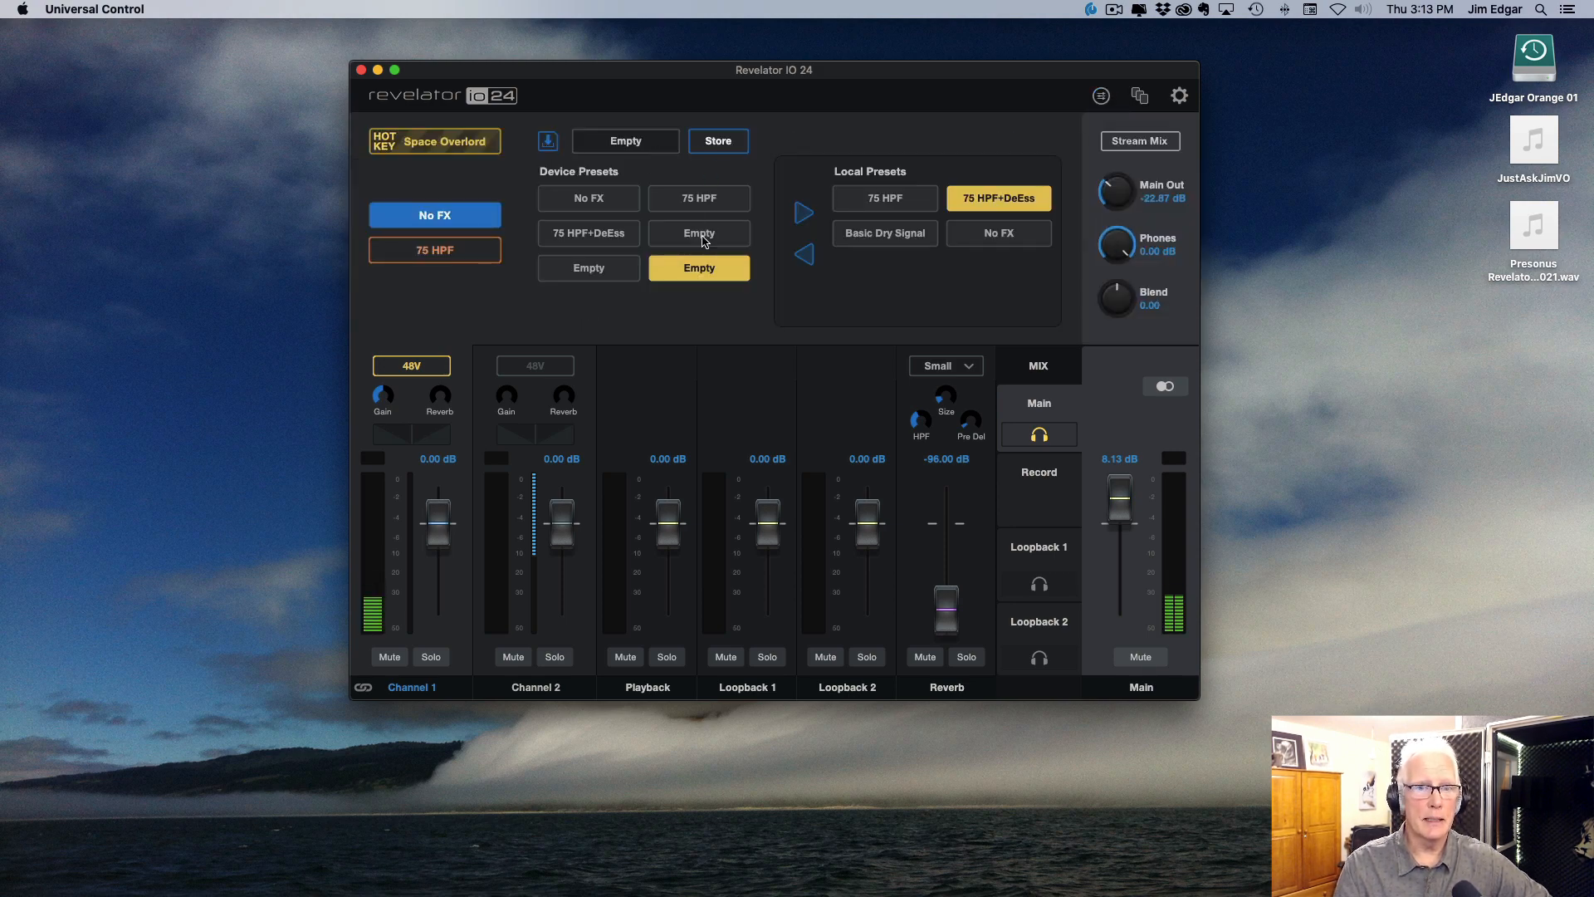
click(721, 245)
double_click(649, 144)
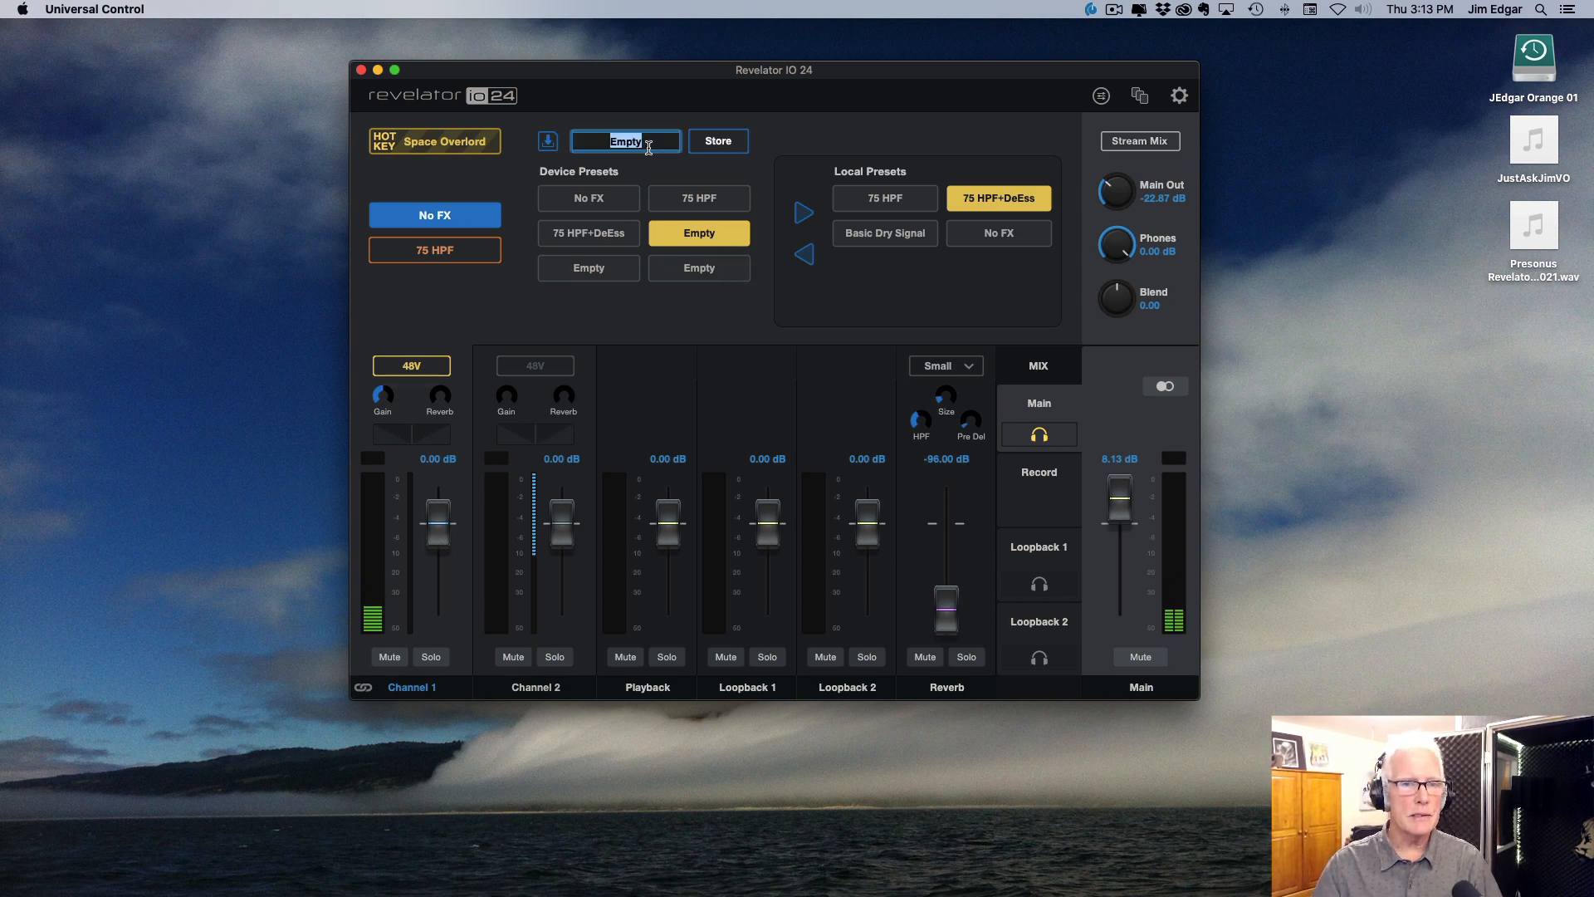
text(790 HPF)
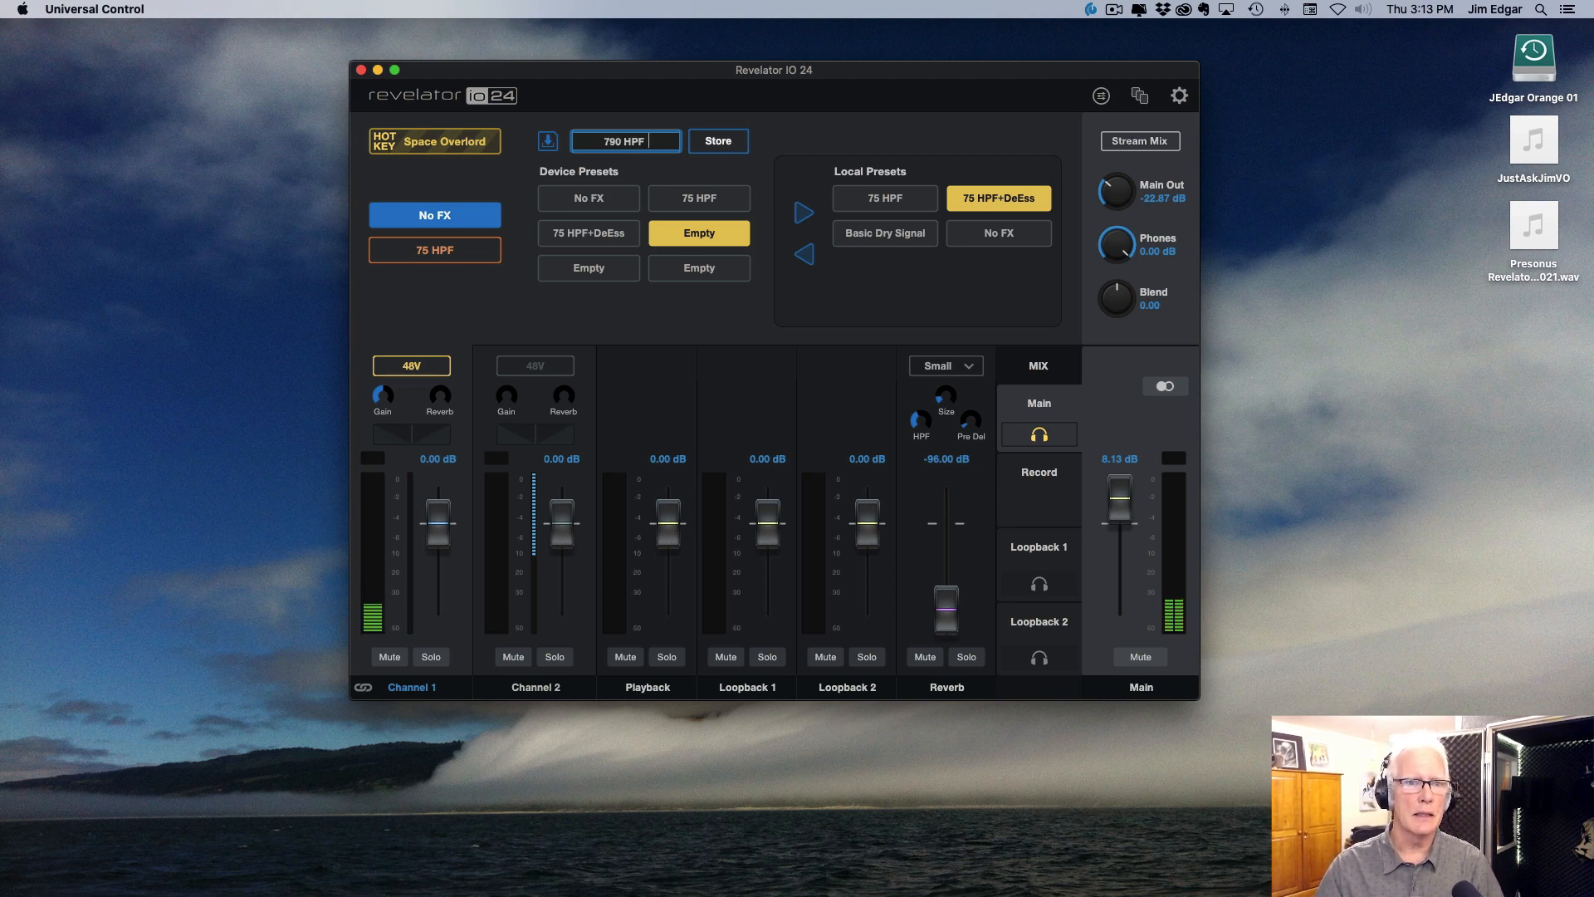
key(BackSpace)
key(BackSpace)
key(BackSpace)
key(BackSpace)
key(BackSpace)
key(BackSpace)
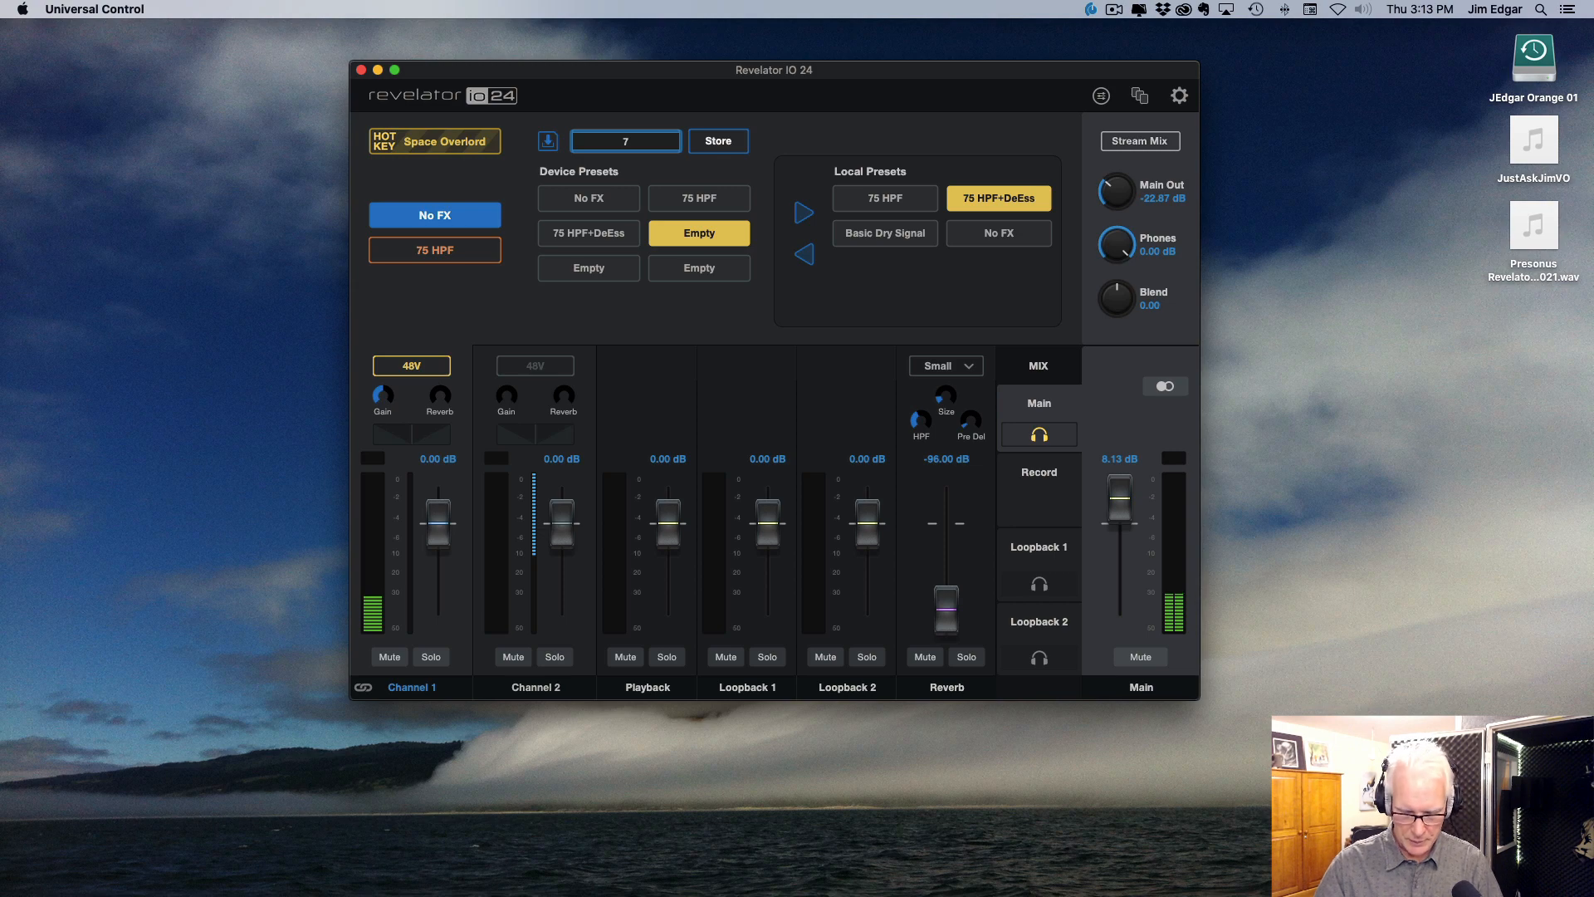
text(9 H)
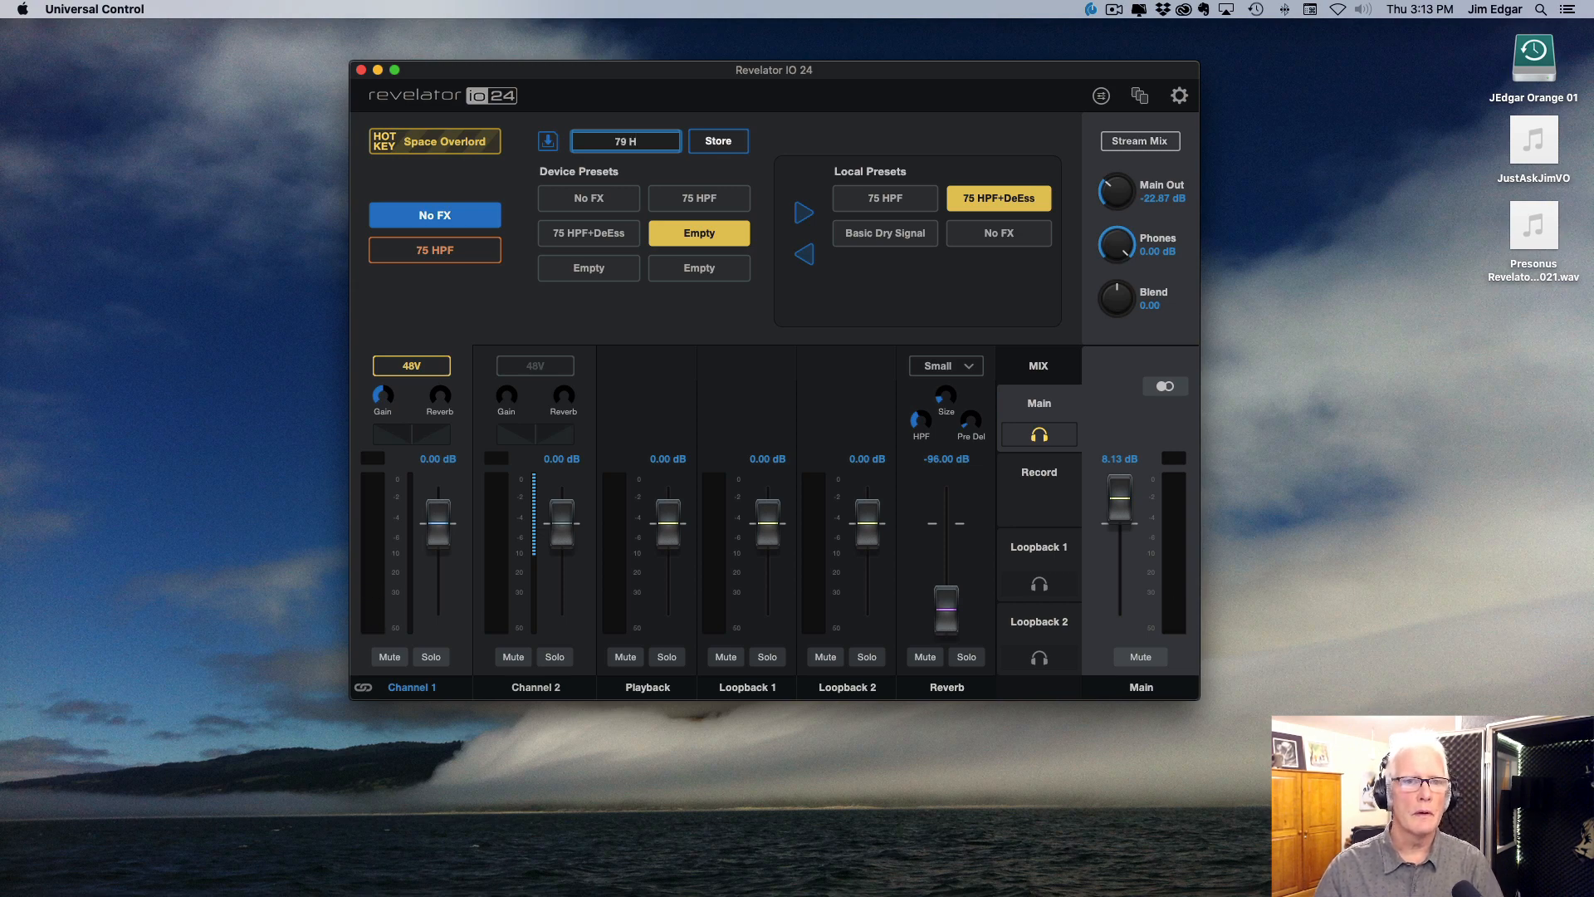
text(PF LIM)
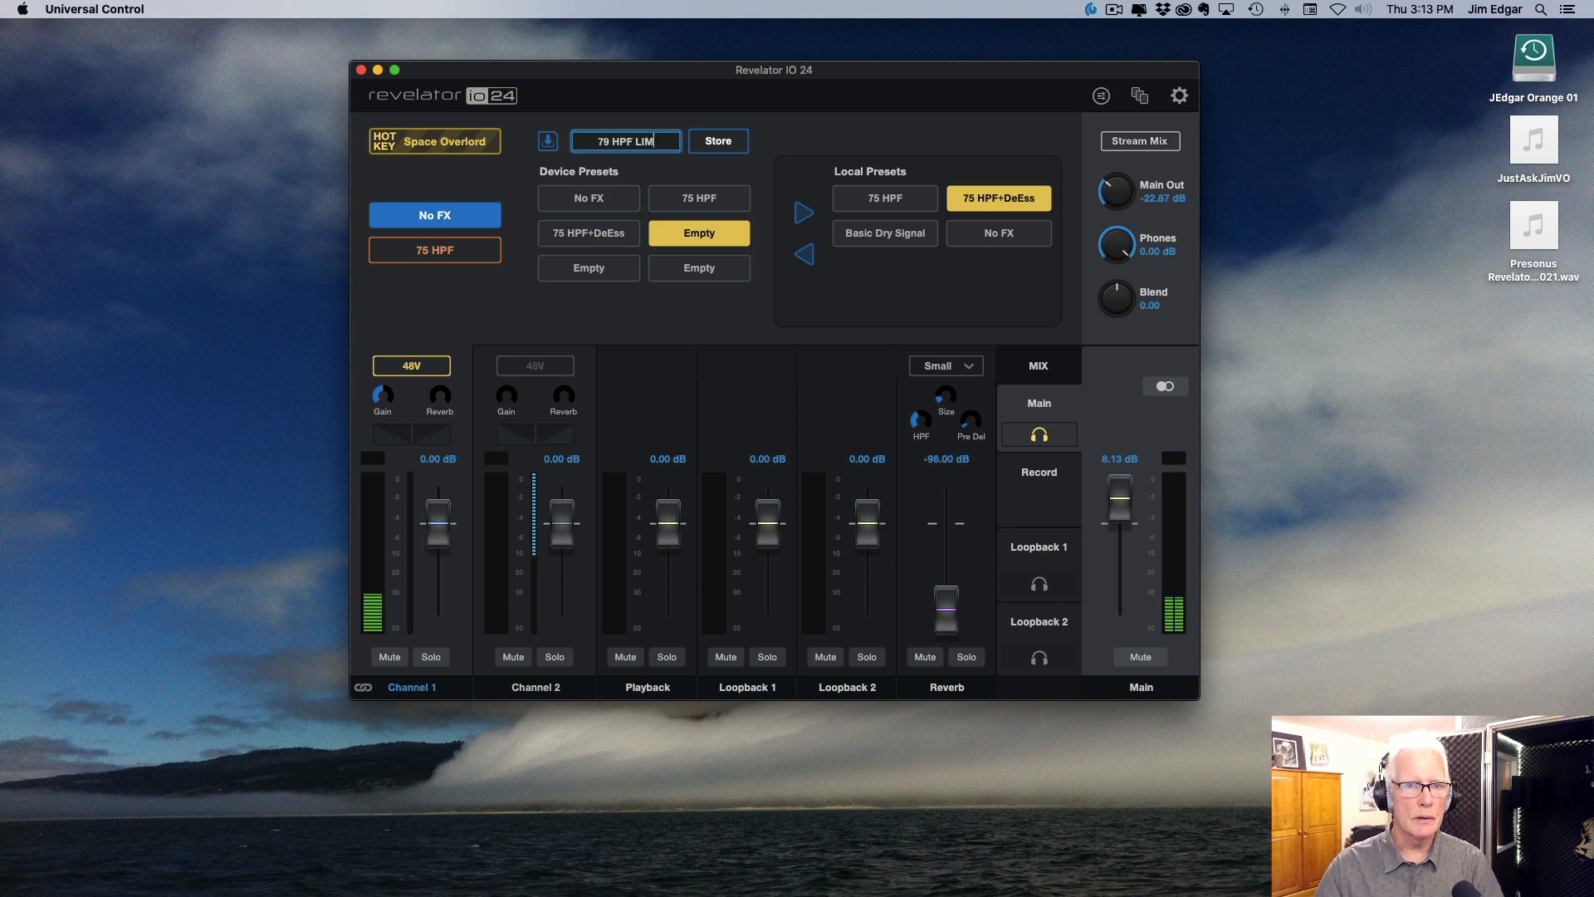
text( 1.5)
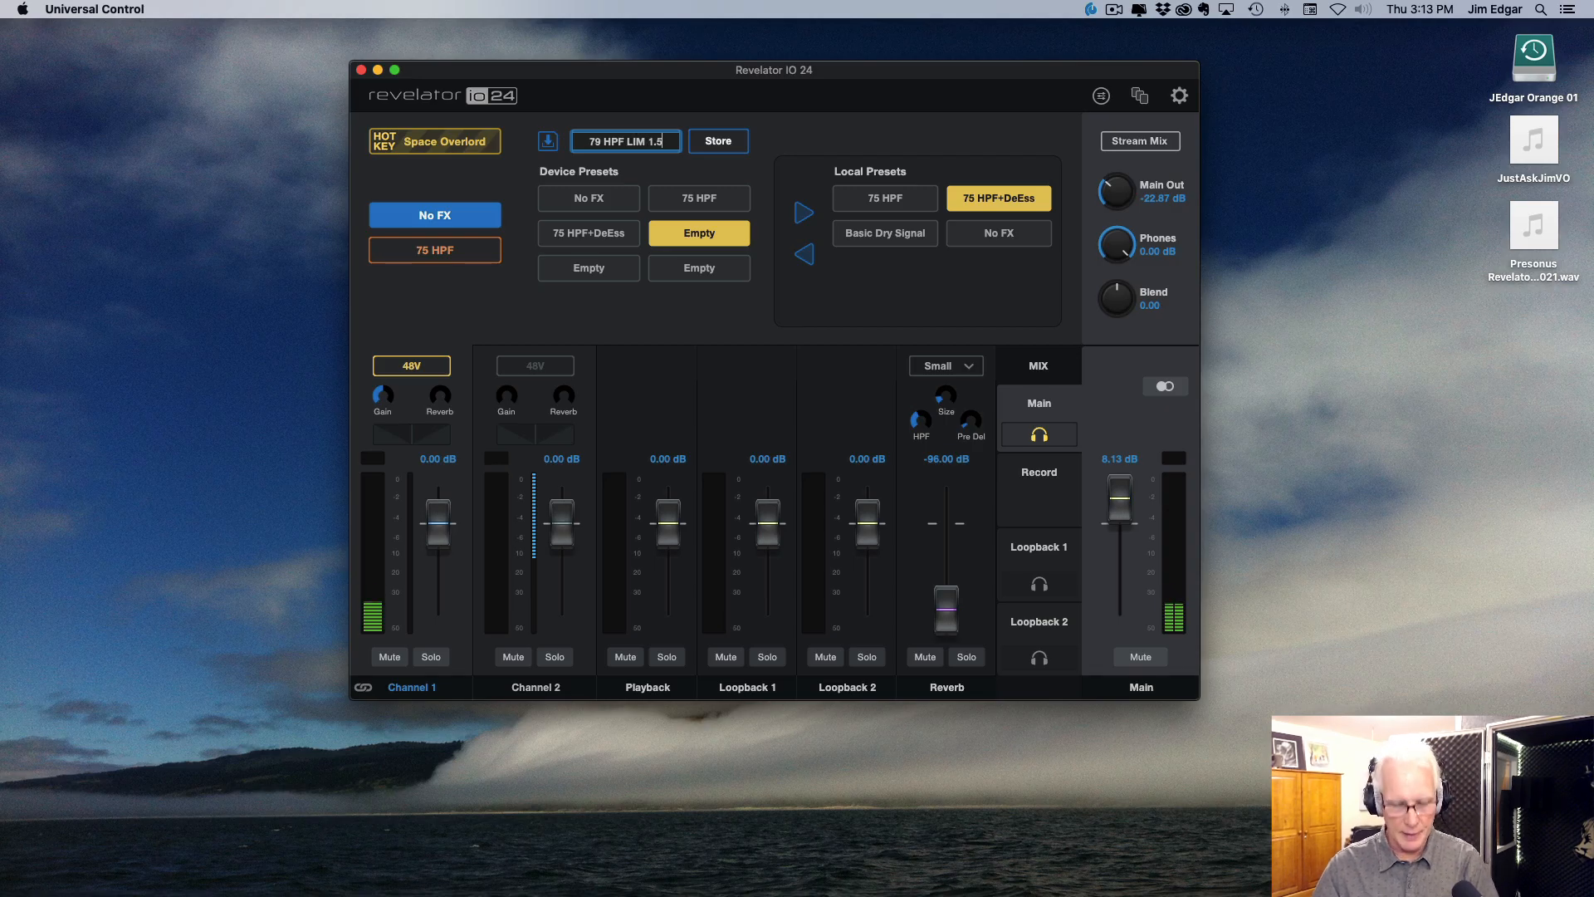
click(719, 147)
mouse_move(616, 235)
mouse_down()
mouse_move(621, 221)
mouse_move(608, 233)
mouse_up()
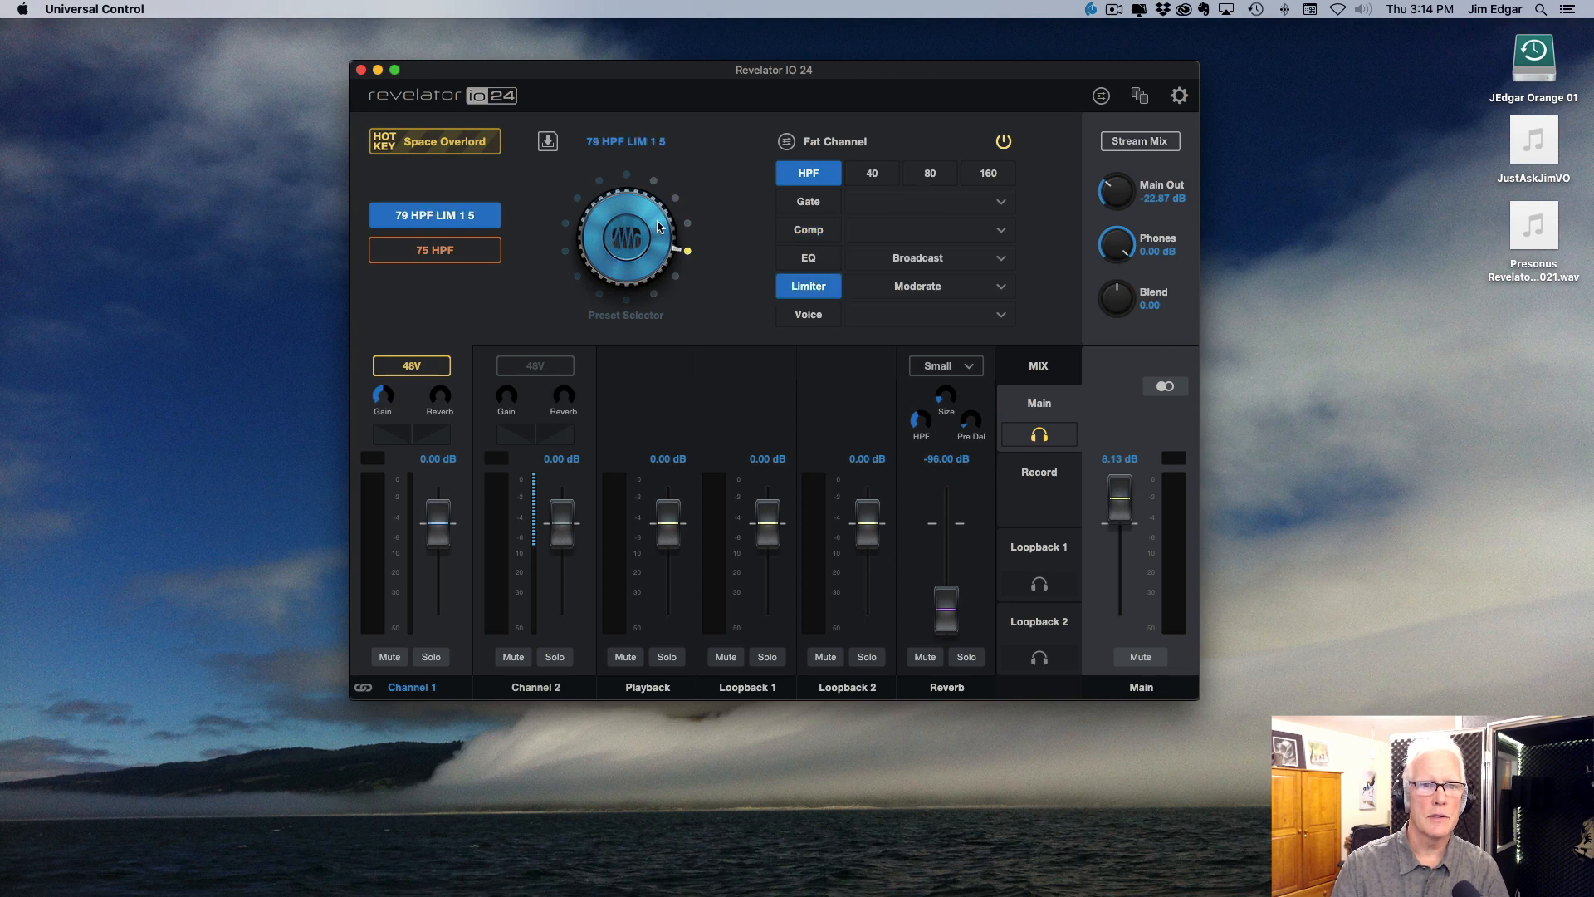
Step: Copy the 79 HPF LIM 1 5 device preset to the local presets
click(548, 145)
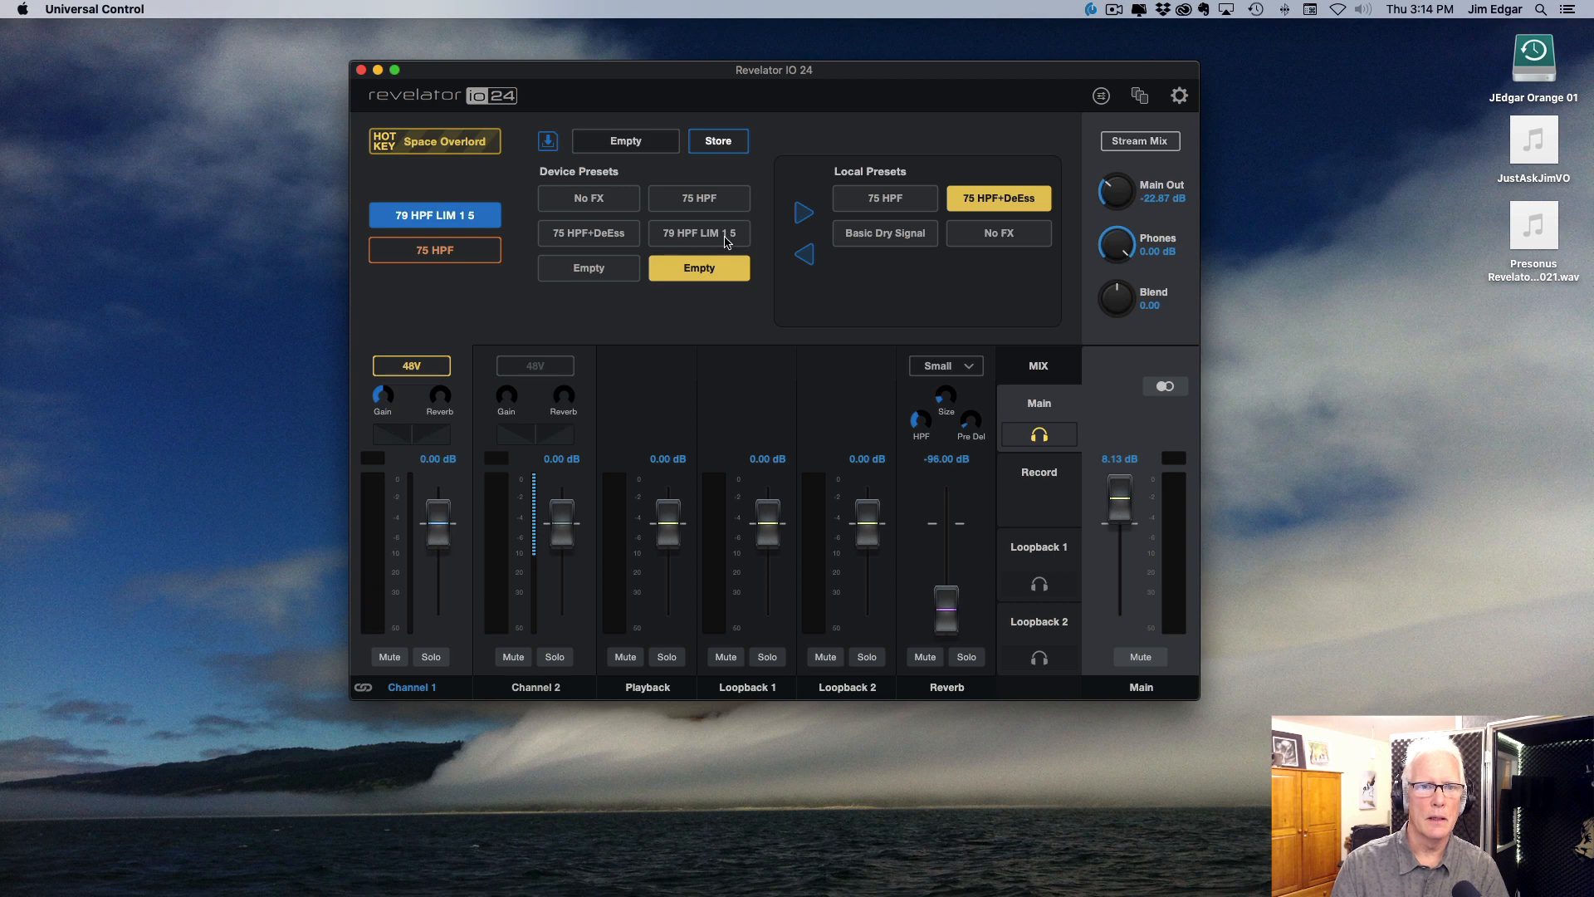
click(689, 238)
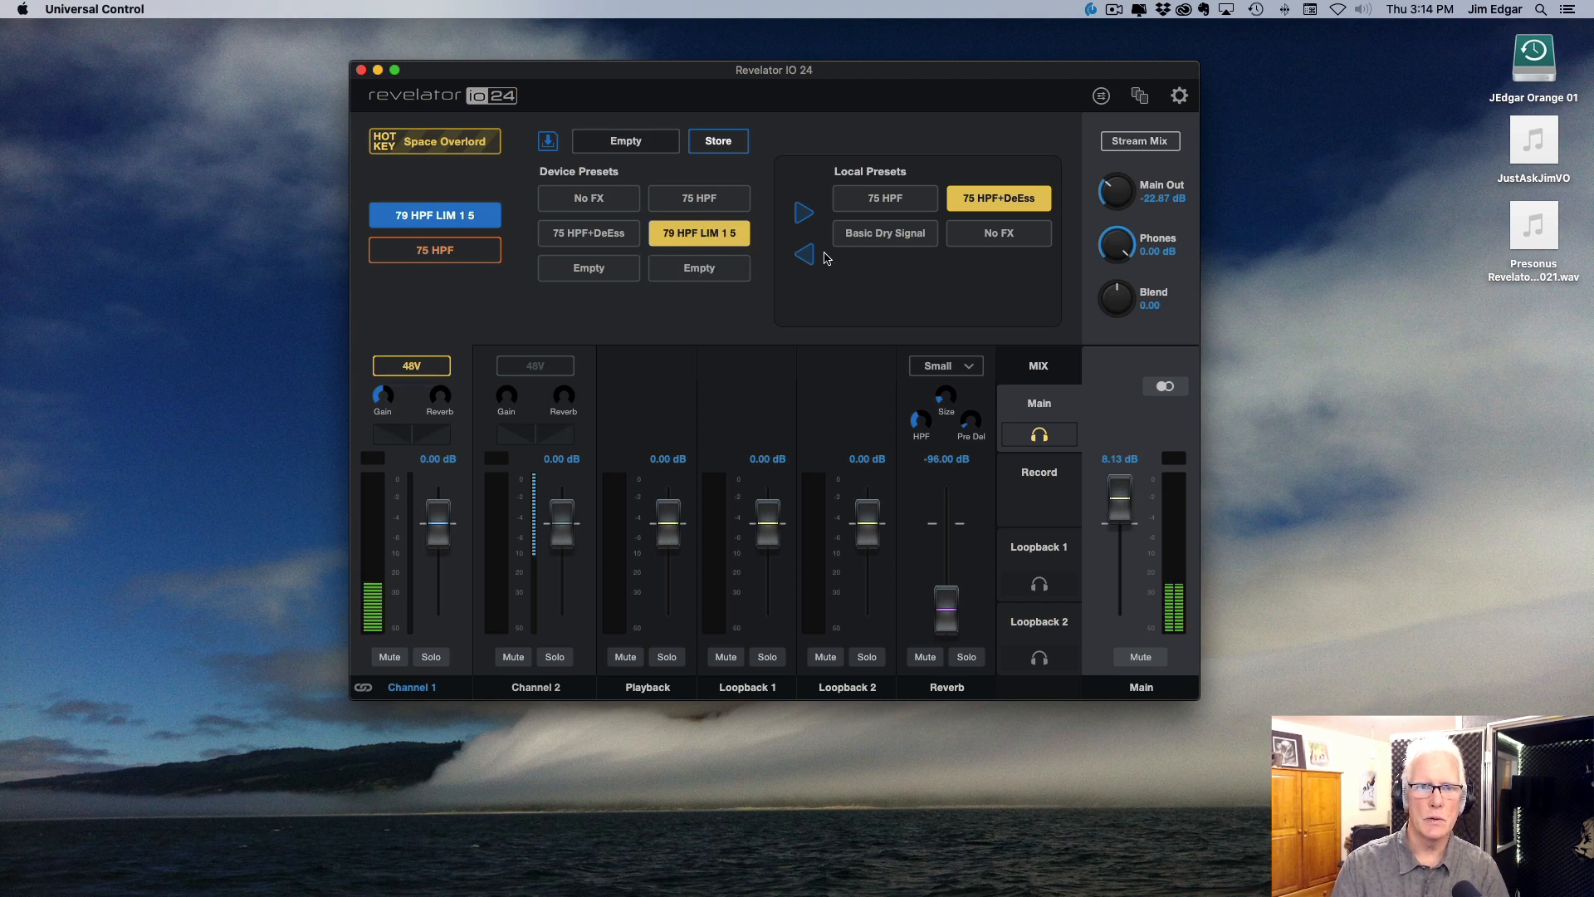
click(804, 216)
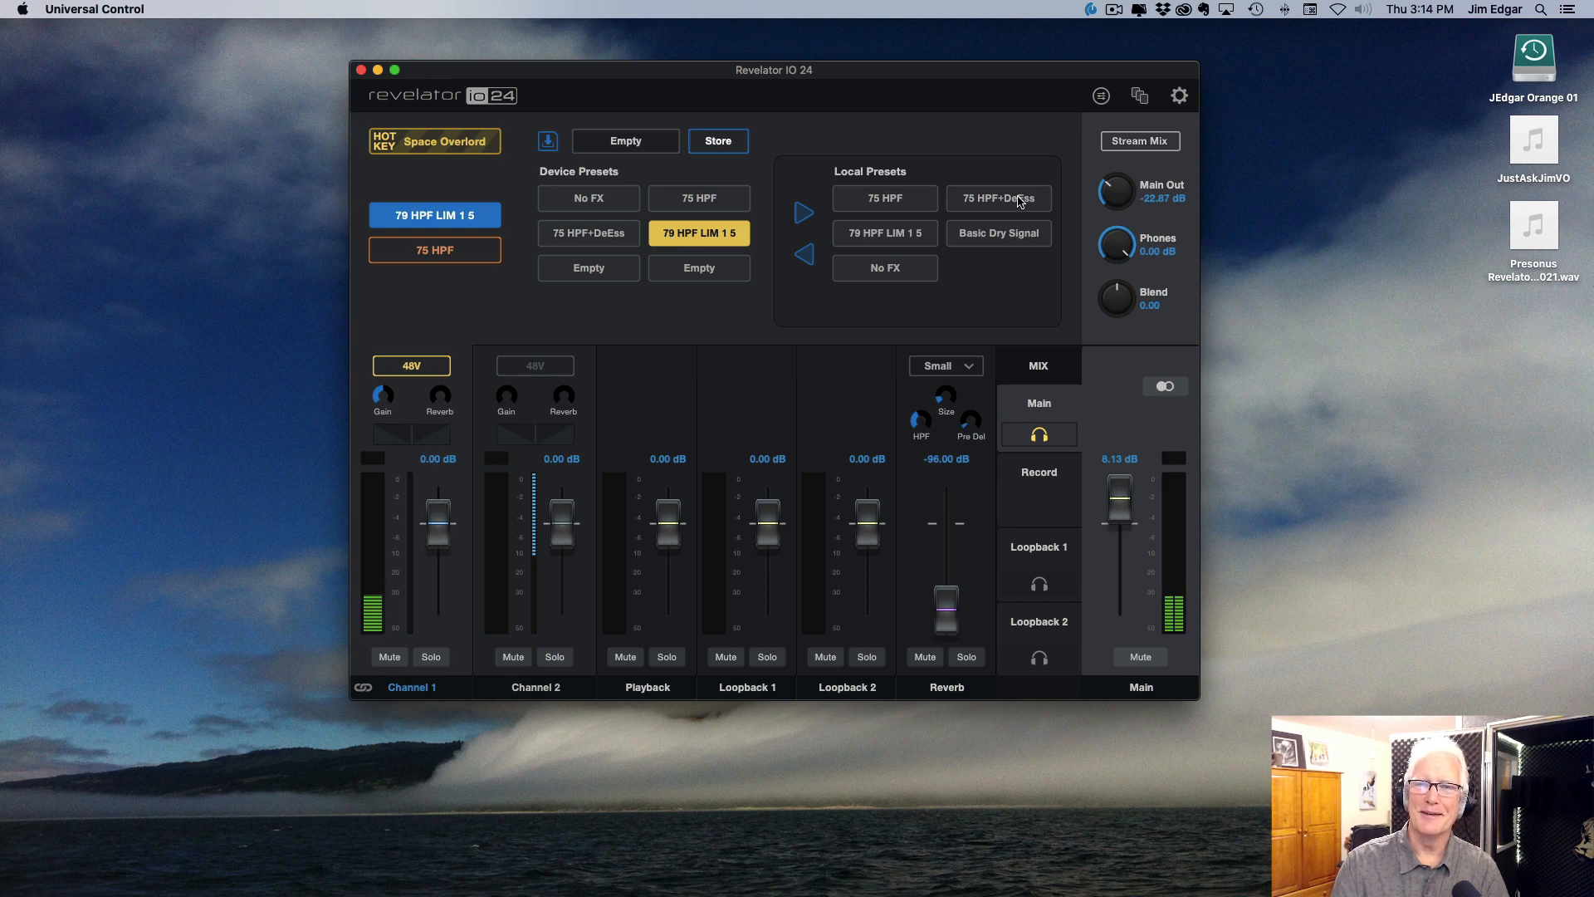
Step: Reveal the local 79 HPF LIM 1 5 preset file in Finder, check its folder path, and return to the simple channel view
right_click(917, 241)
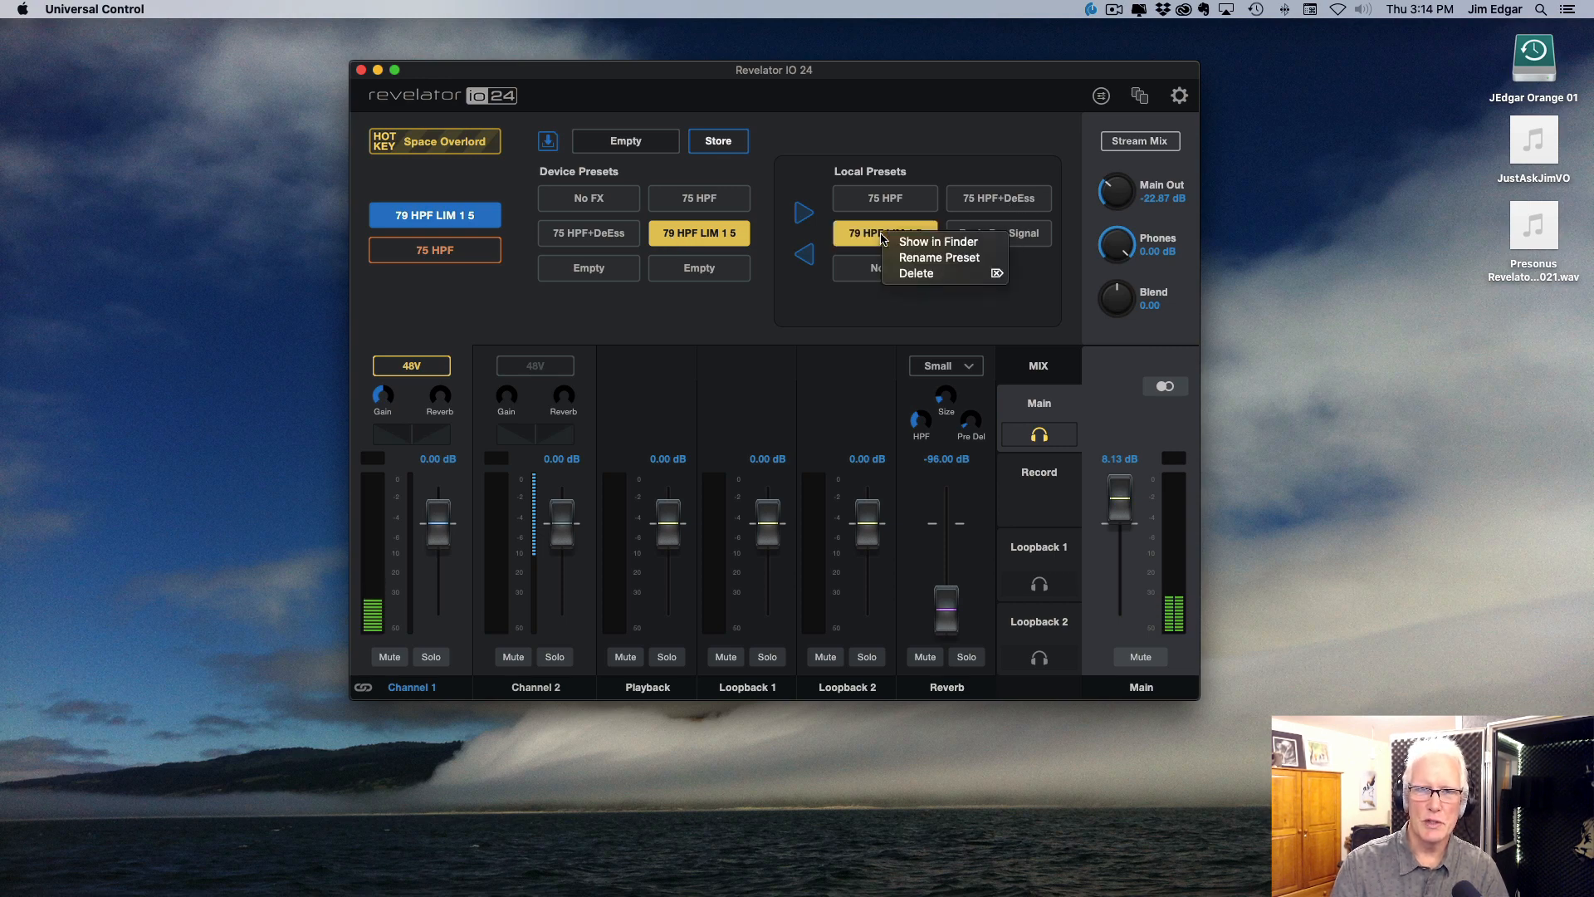
click(945, 247)
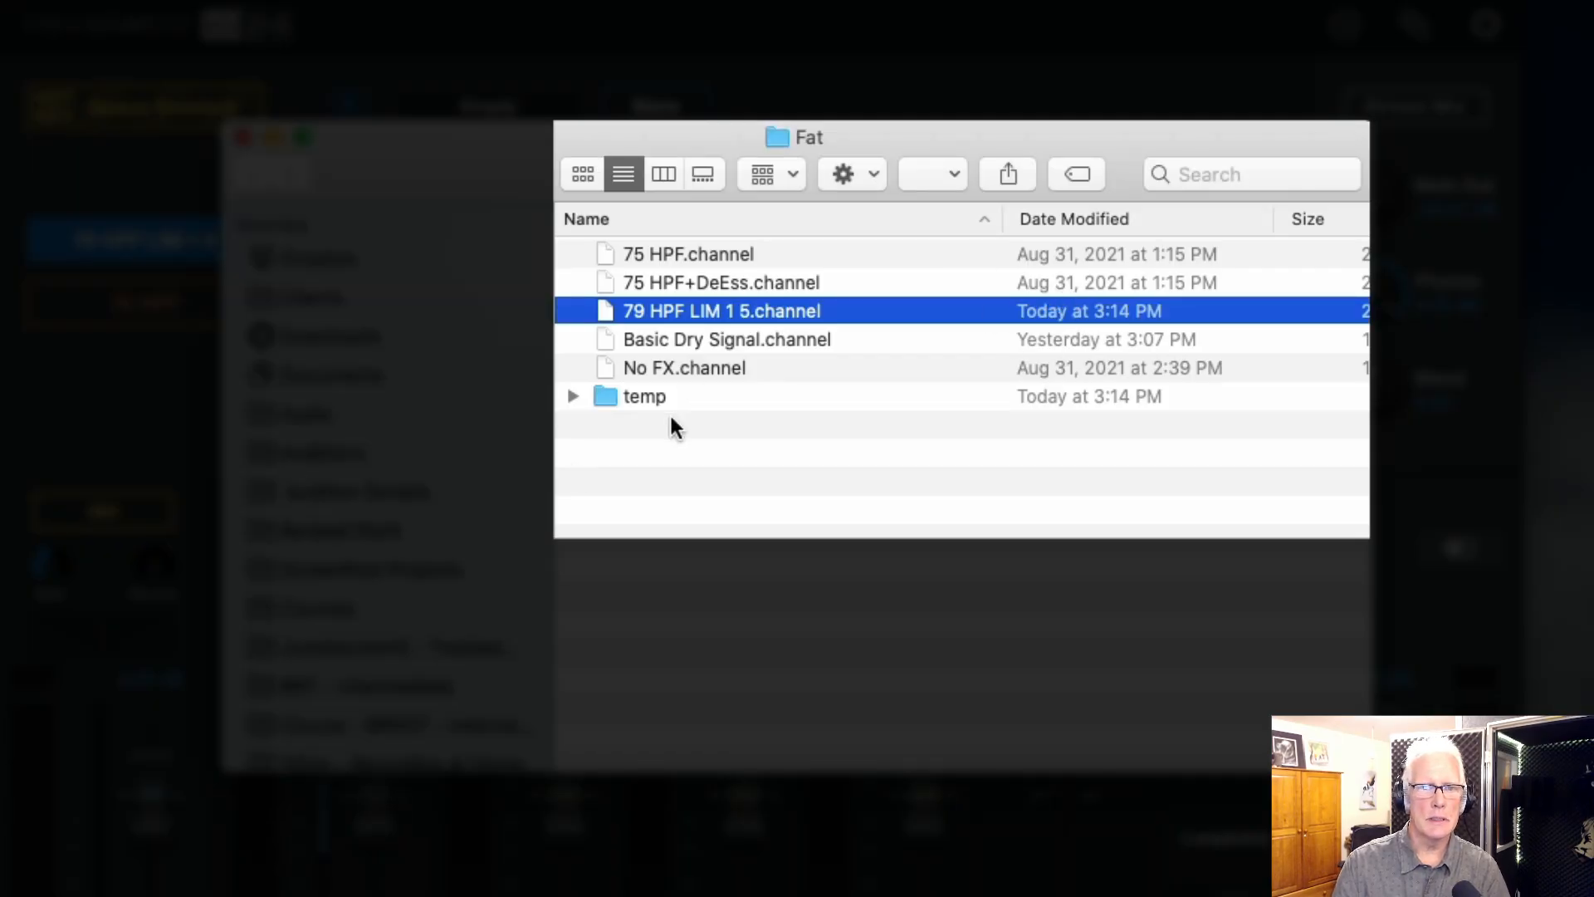
super+click(774, 139)
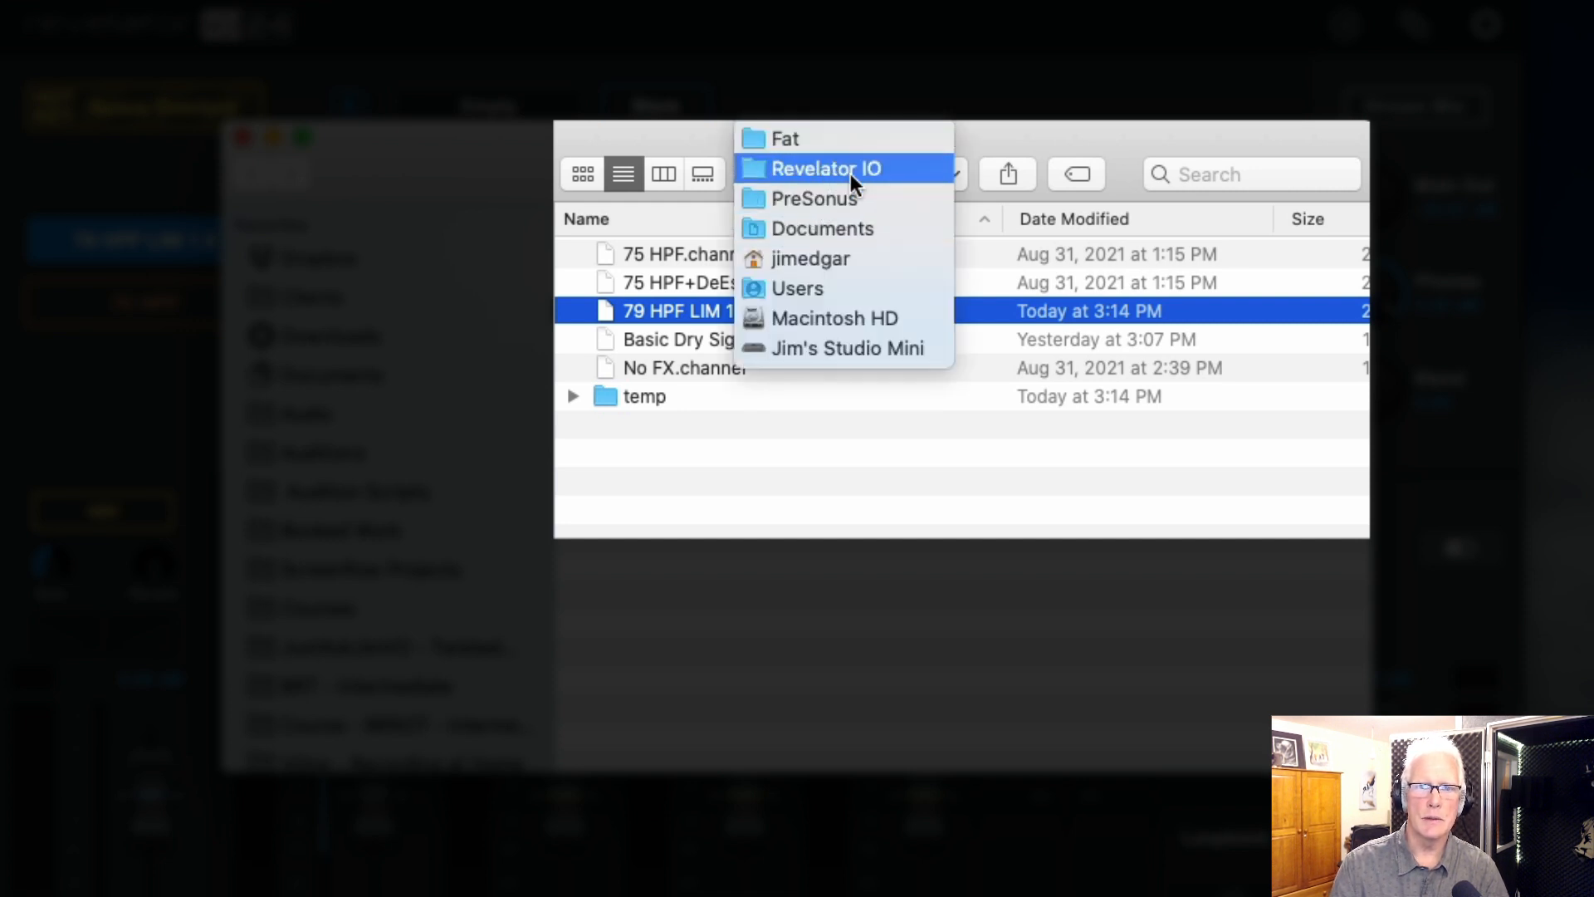
click(772, 138)
click(701, 528)
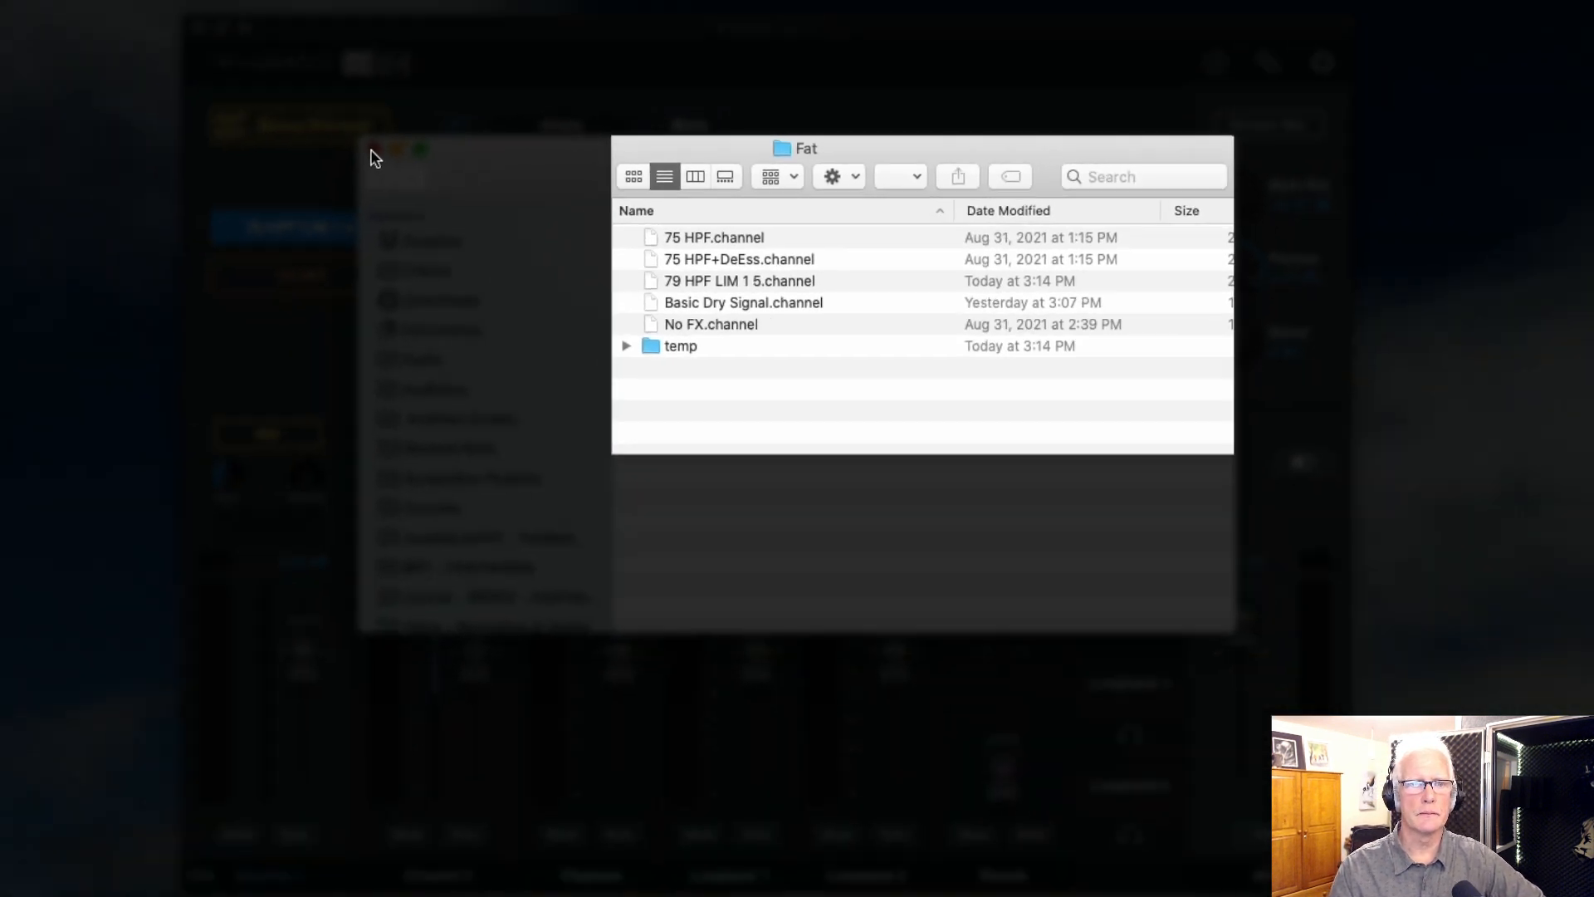
click(240, 138)
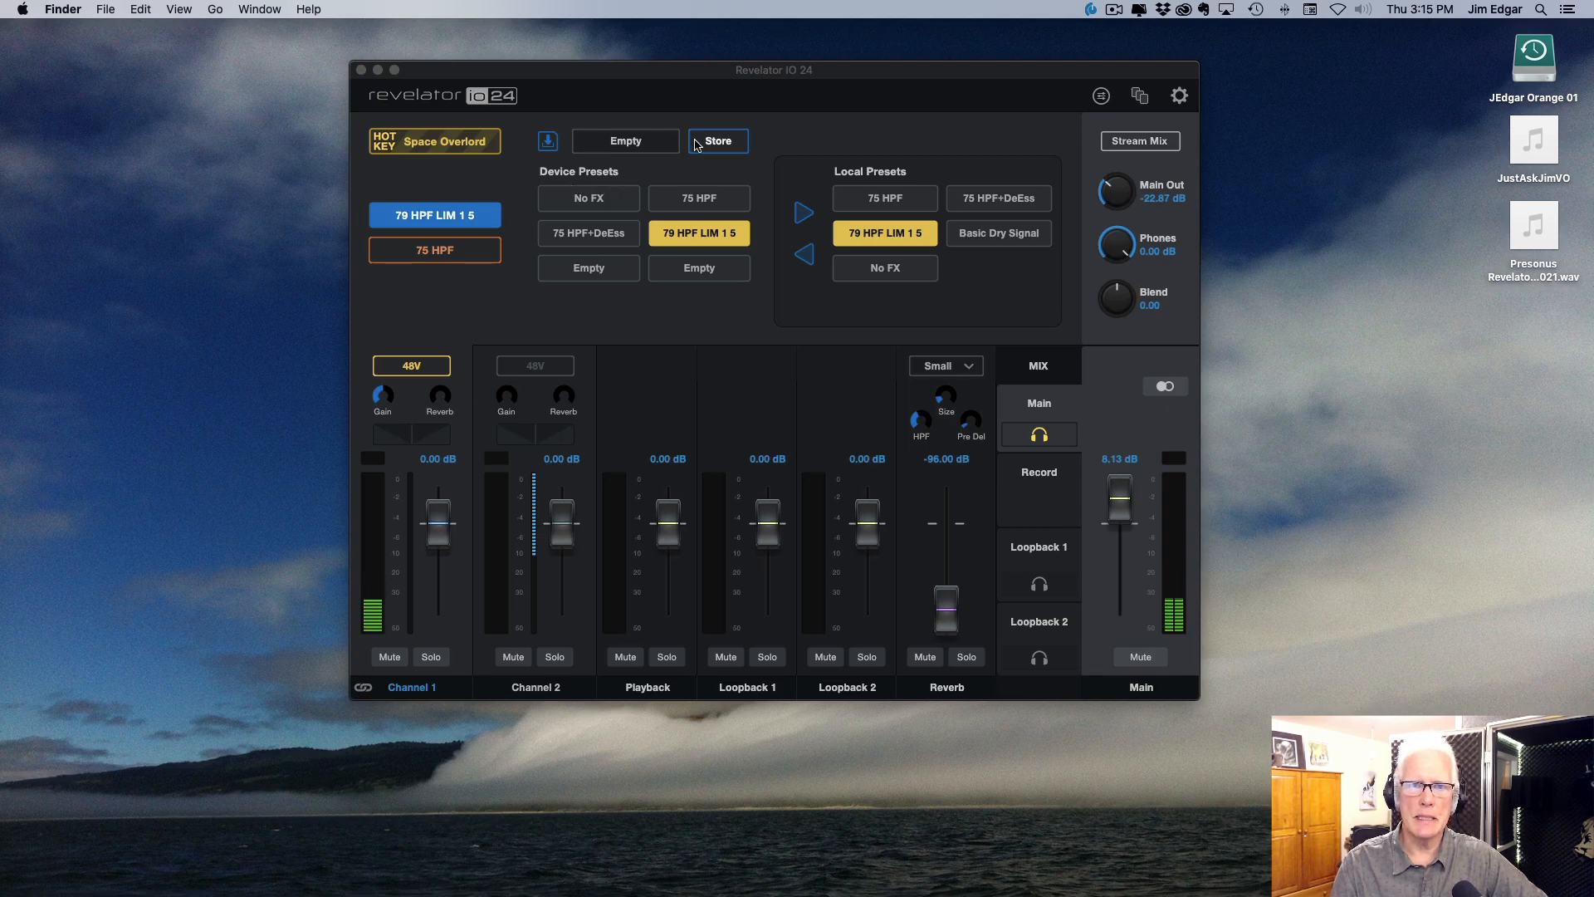
click(548, 143)
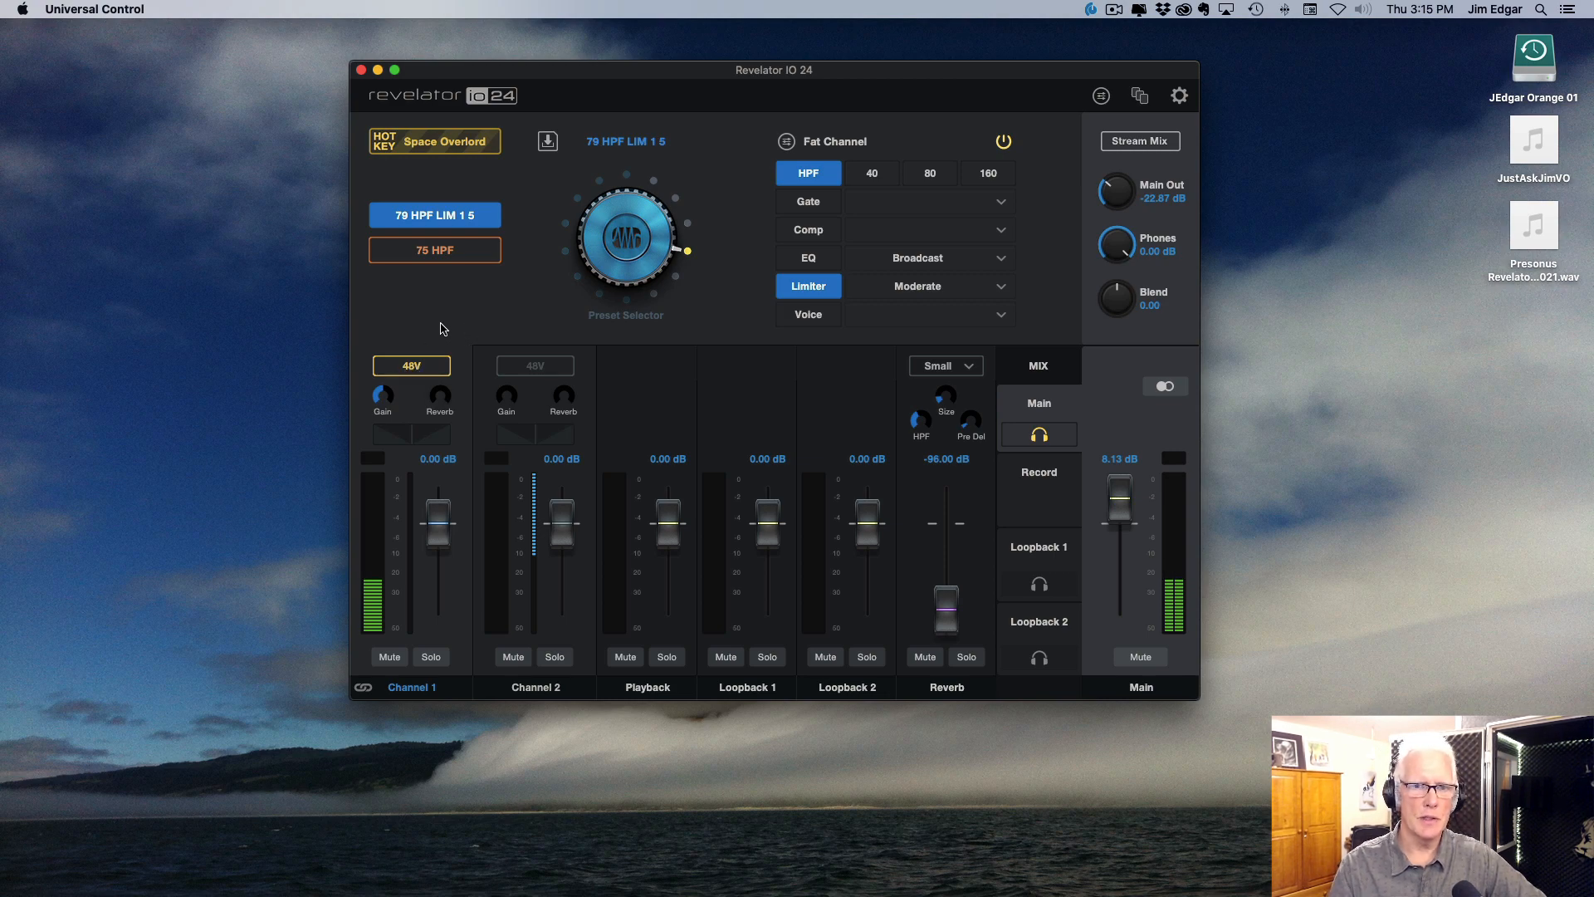
Step: Recall the +35 Mic1 - HPF_DeESS scene and view the device presets it loads for channel 1
click(1140, 98)
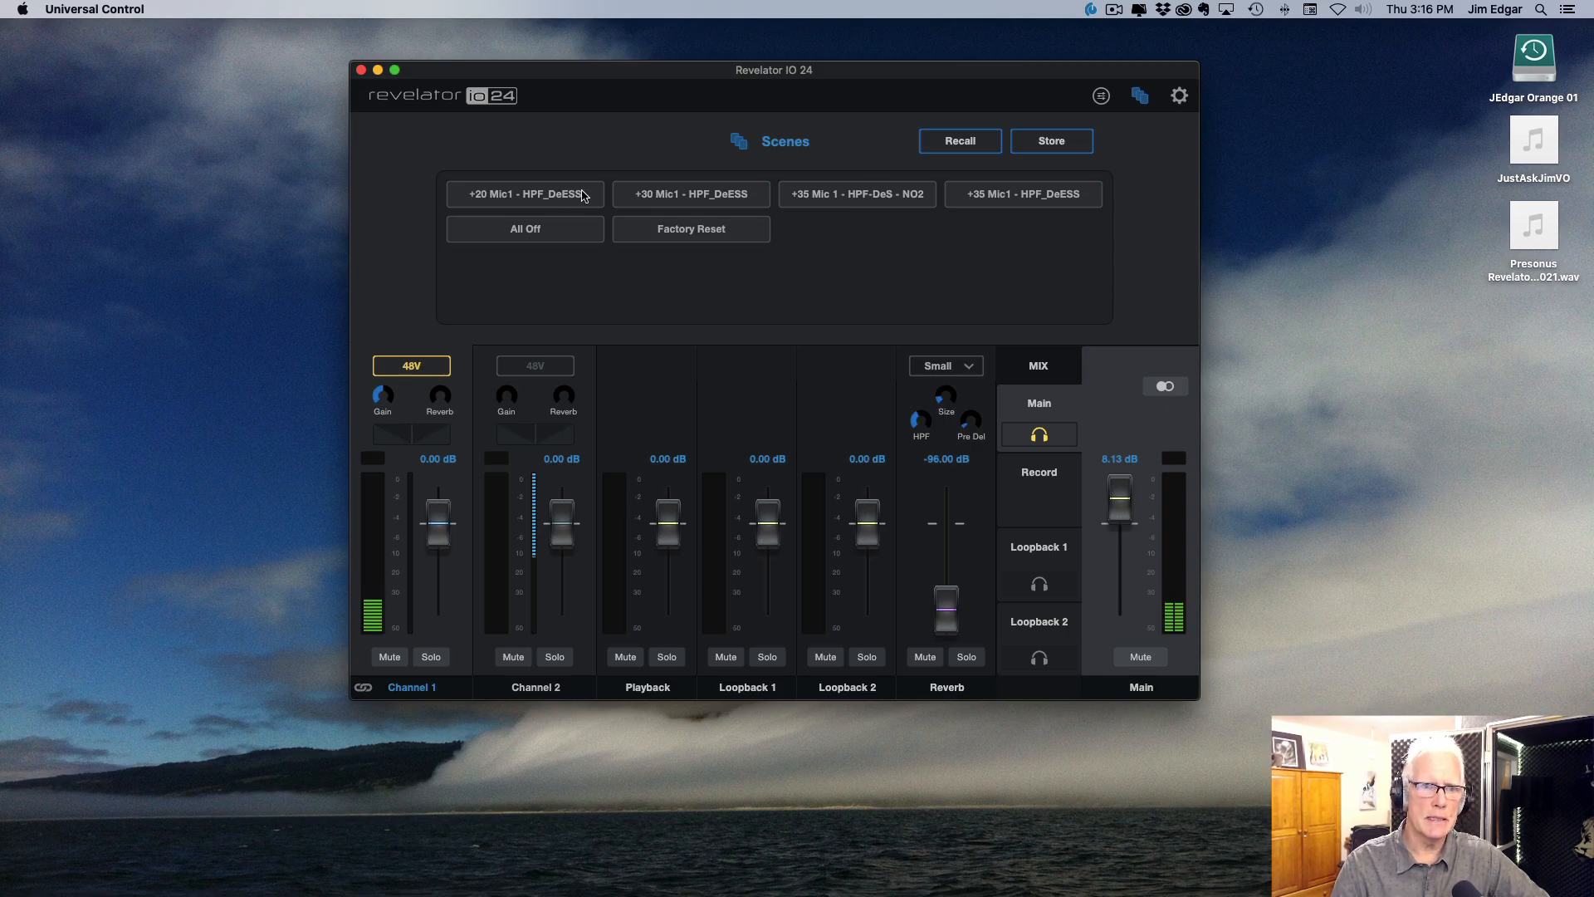
click(994, 204)
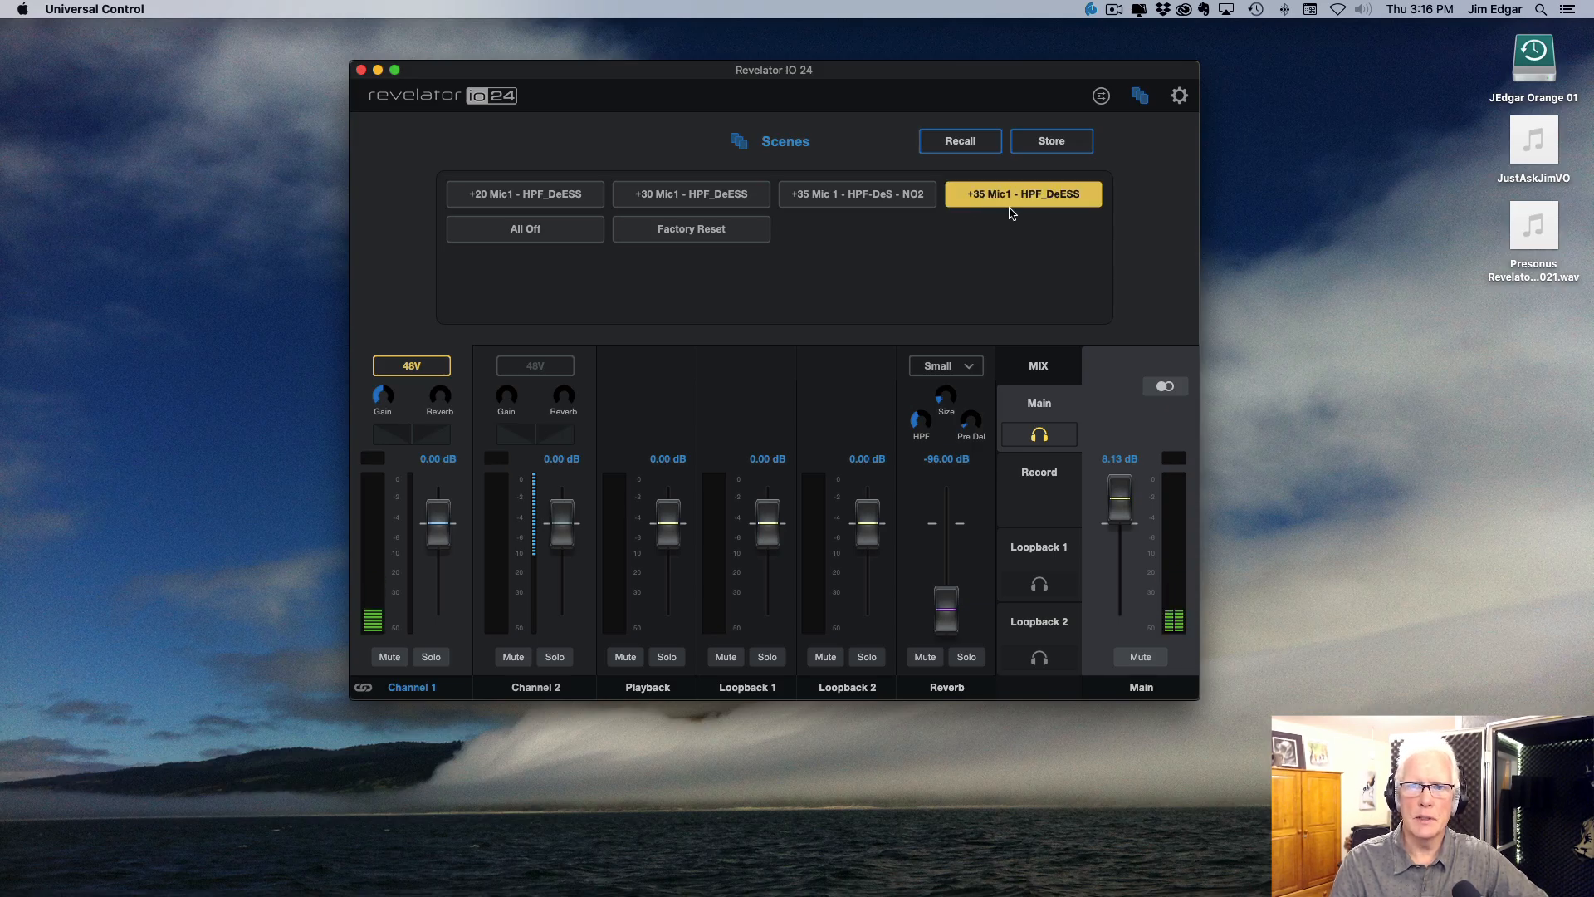
click(963, 147)
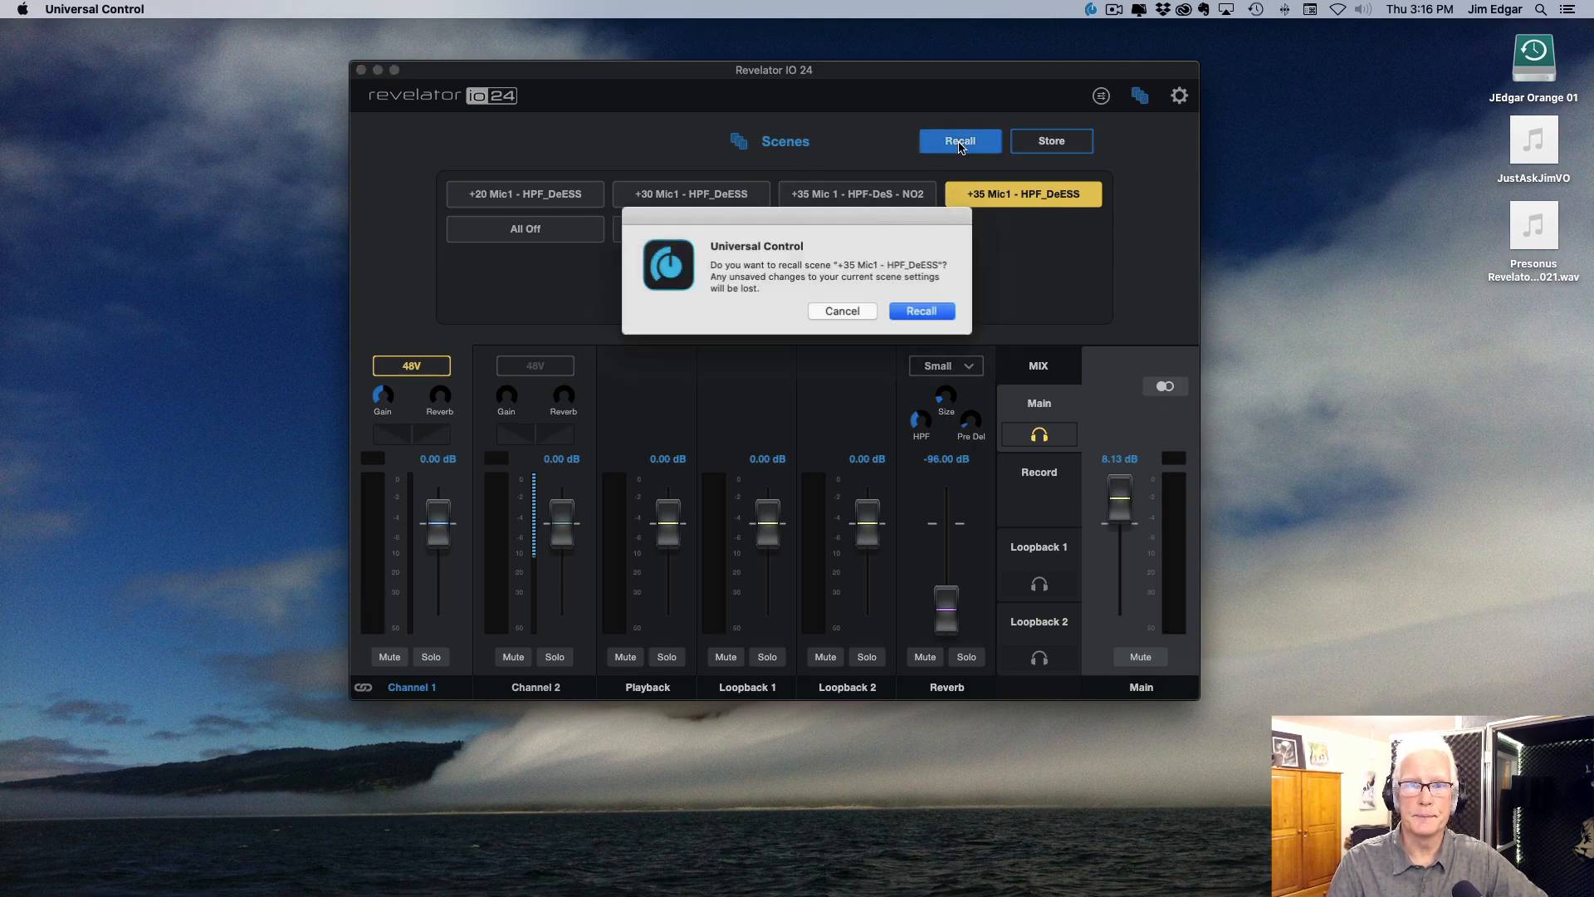
click(924, 313)
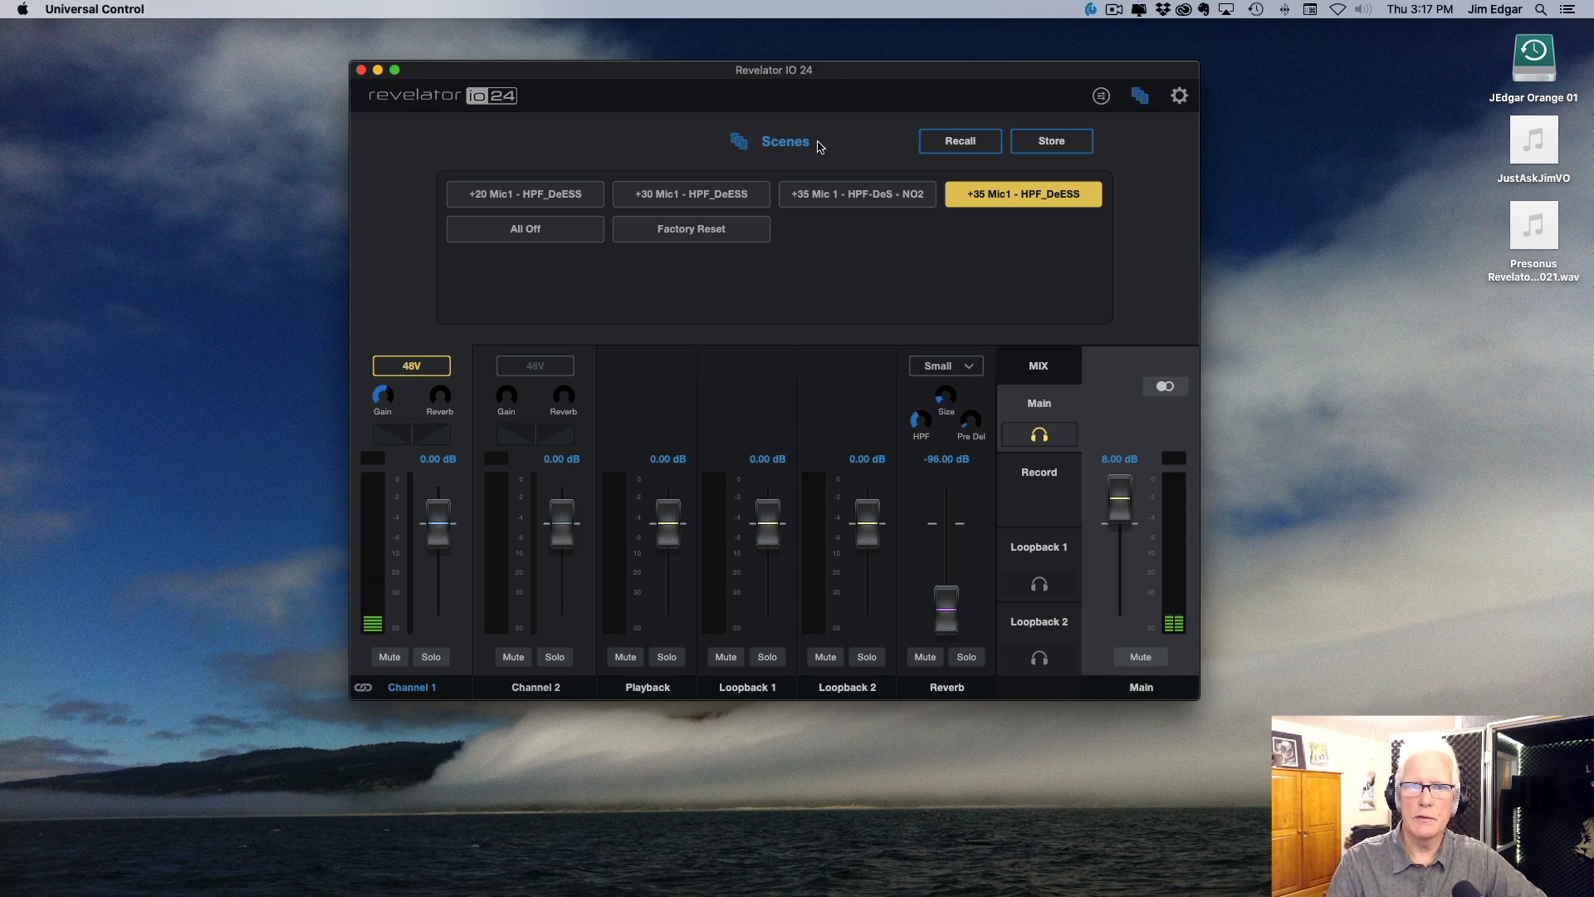
click(740, 146)
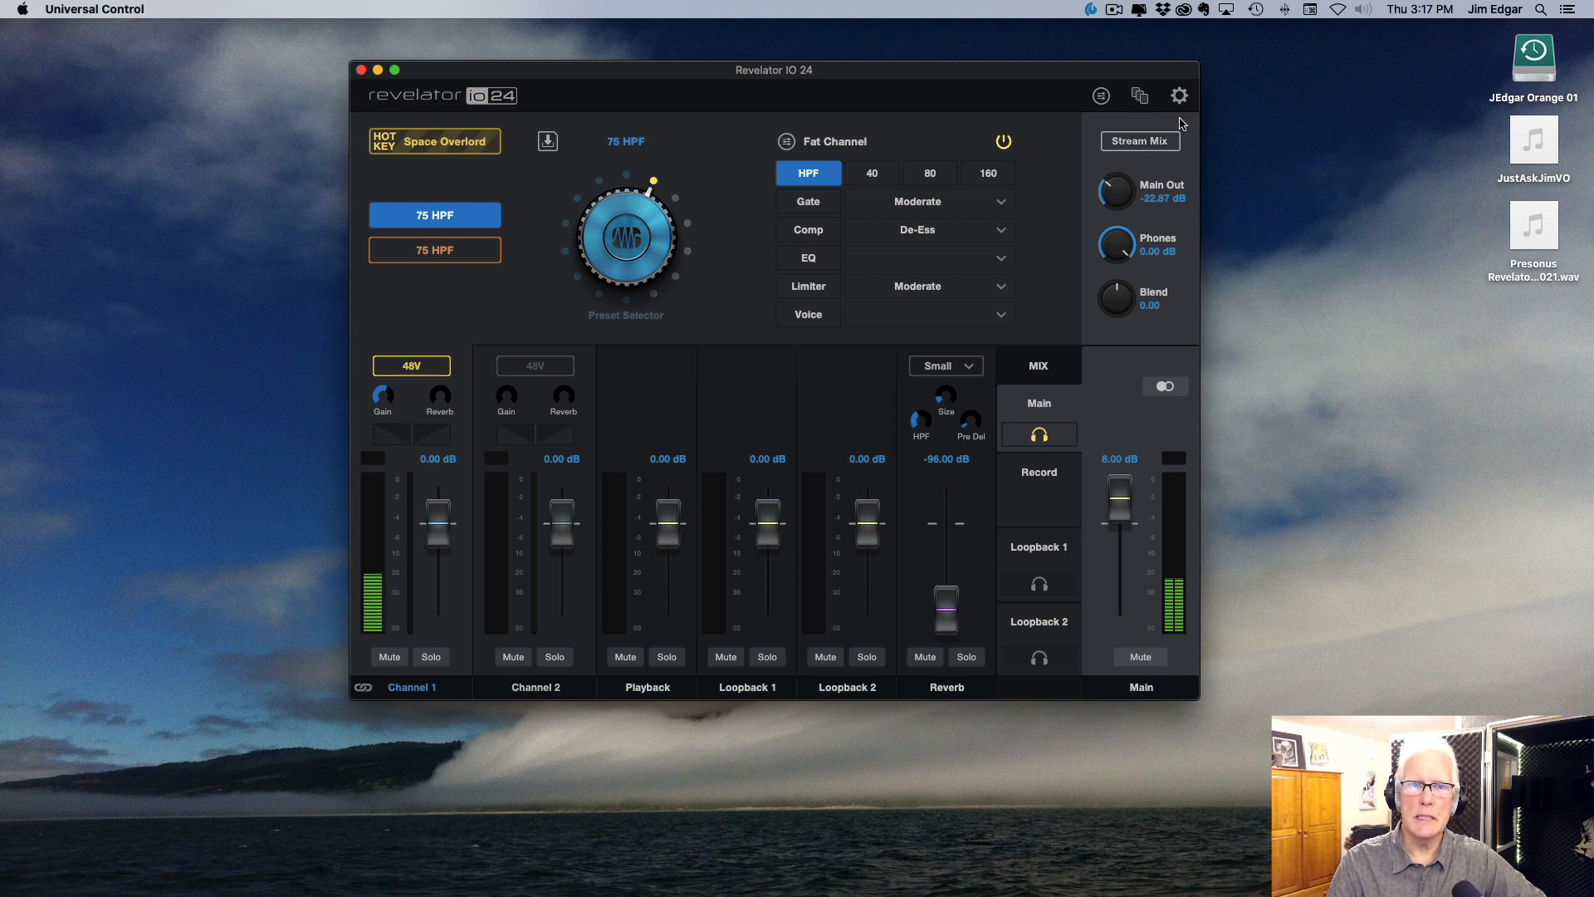
click(549, 142)
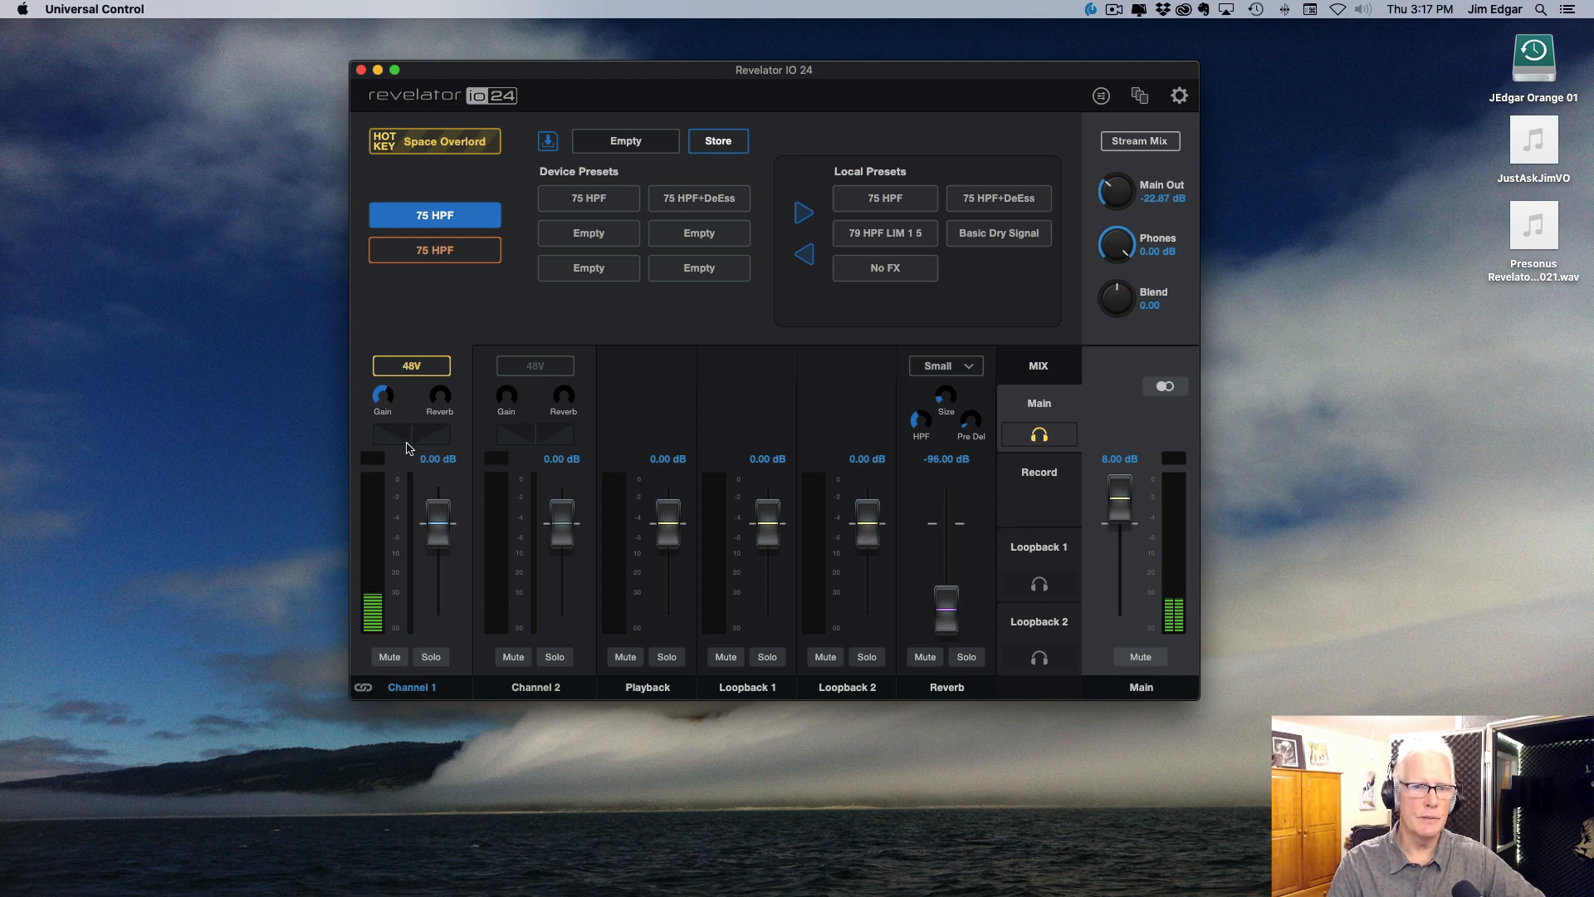
Step: Recall the +20 Mic1 - HPF_DeESS scene from the stored scenes
click(1139, 95)
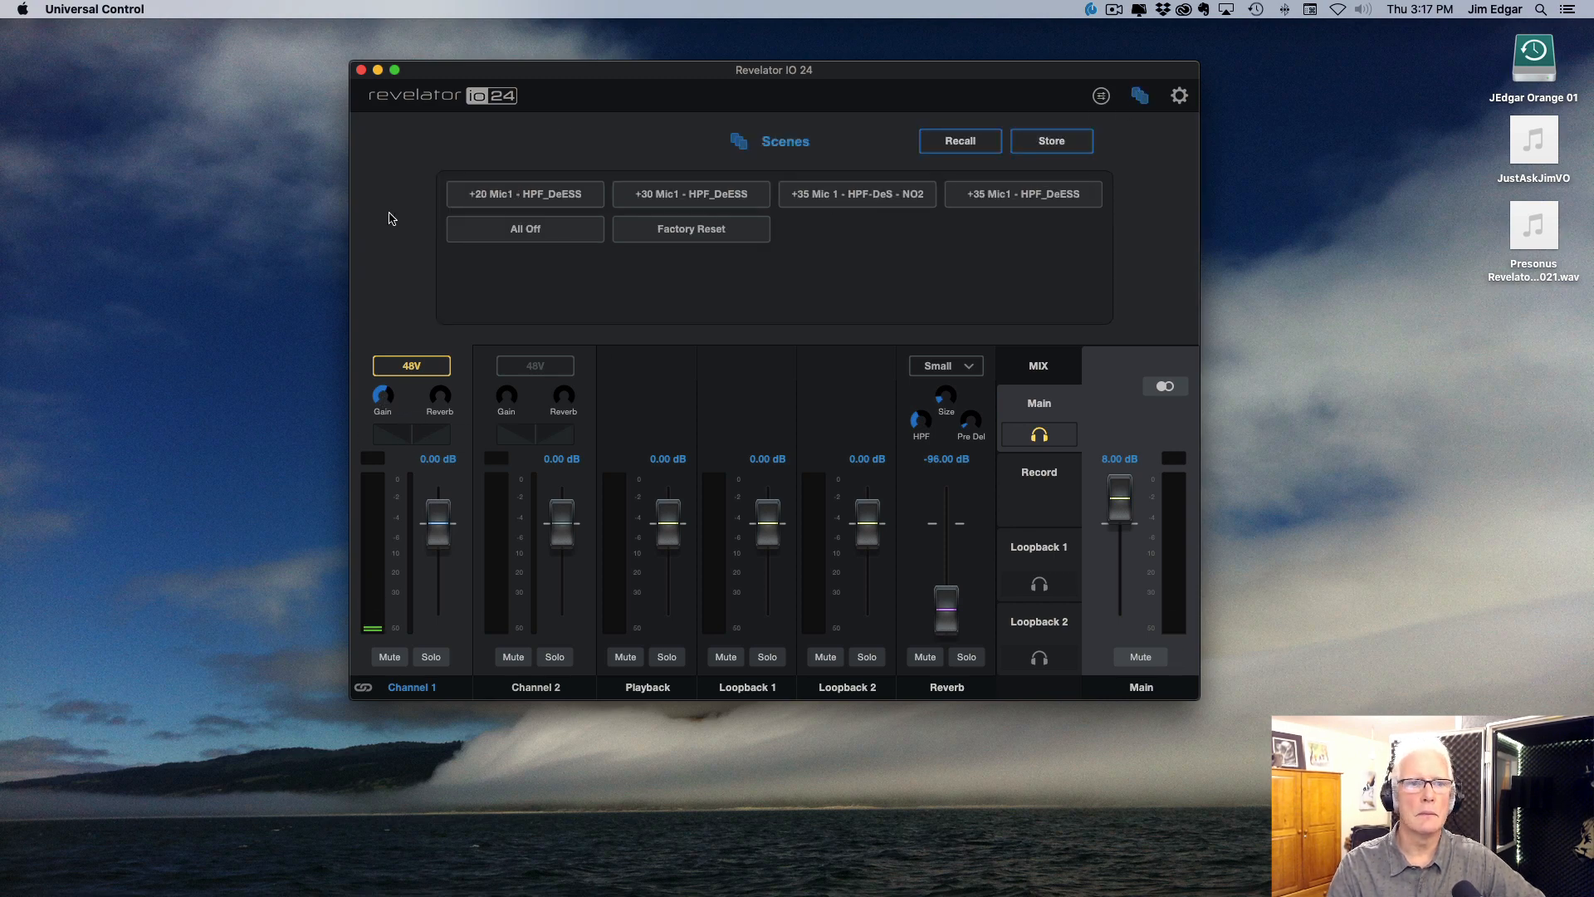
click(550, 196)
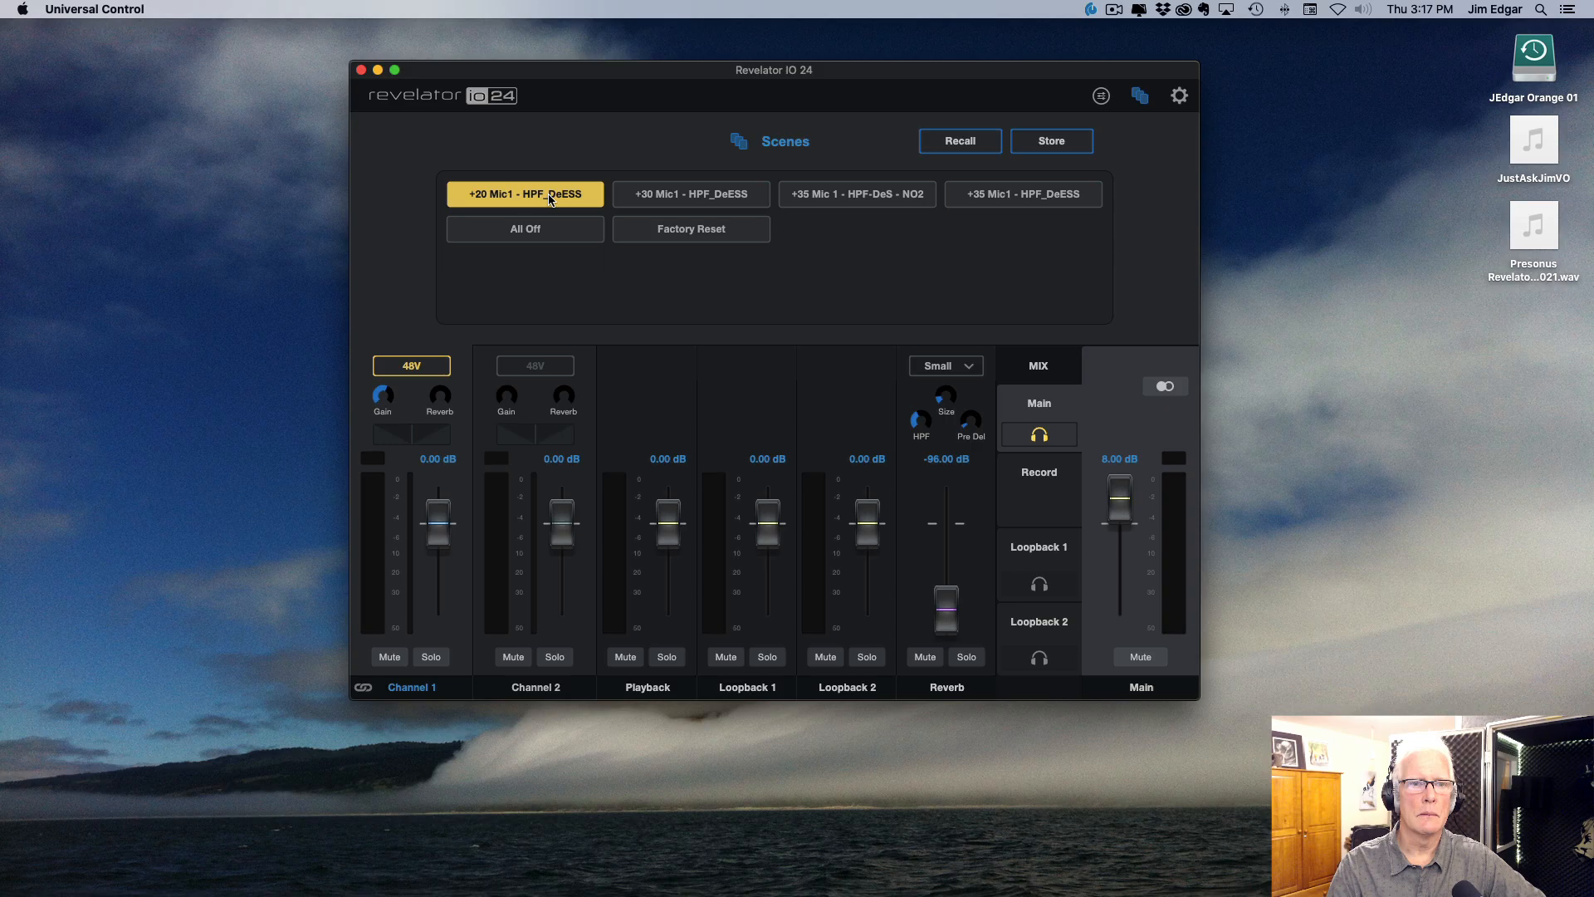
click(957, 138)
click(913, 315)
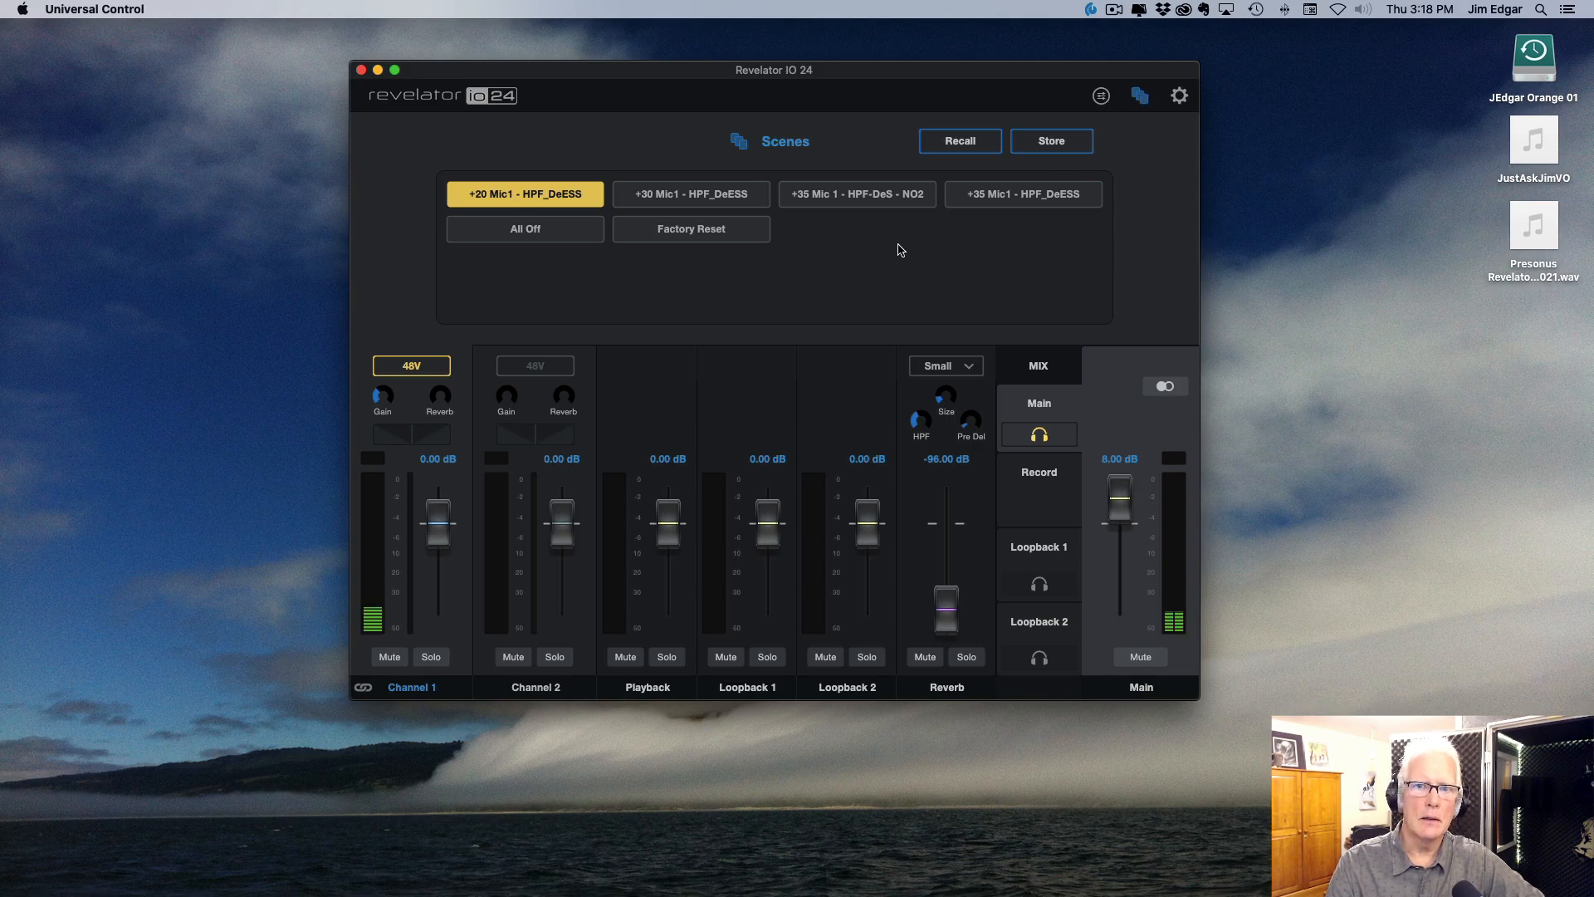
Step: Recall the +30 Mic1 - HPF_DeESS scene in place of the current one
click(712, 198)
click(964, 144)
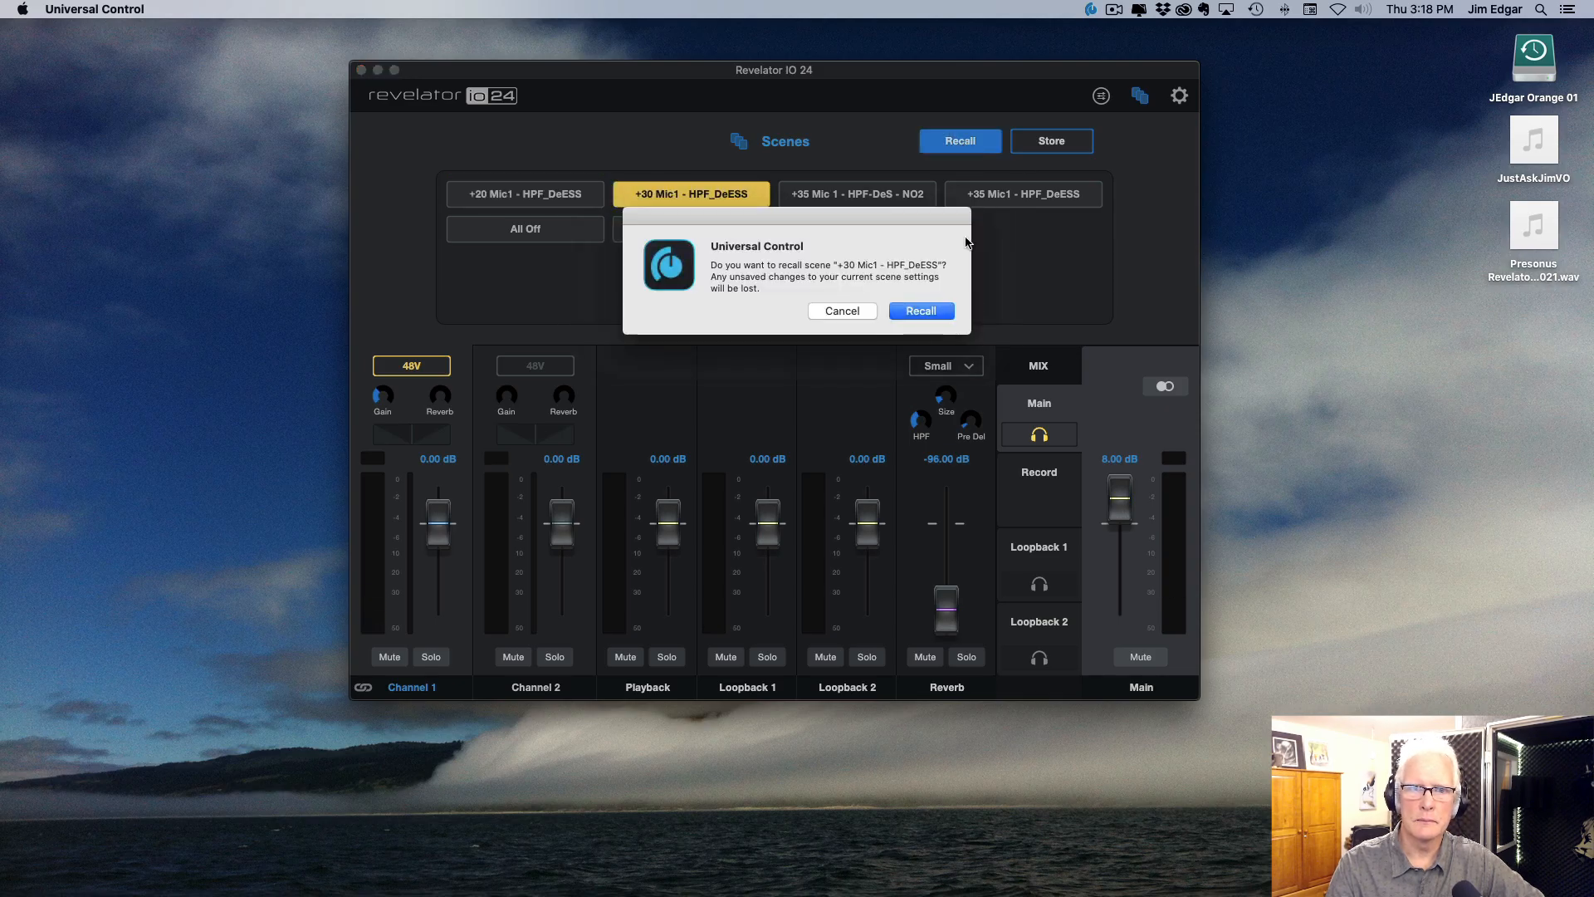
click(925, 311)
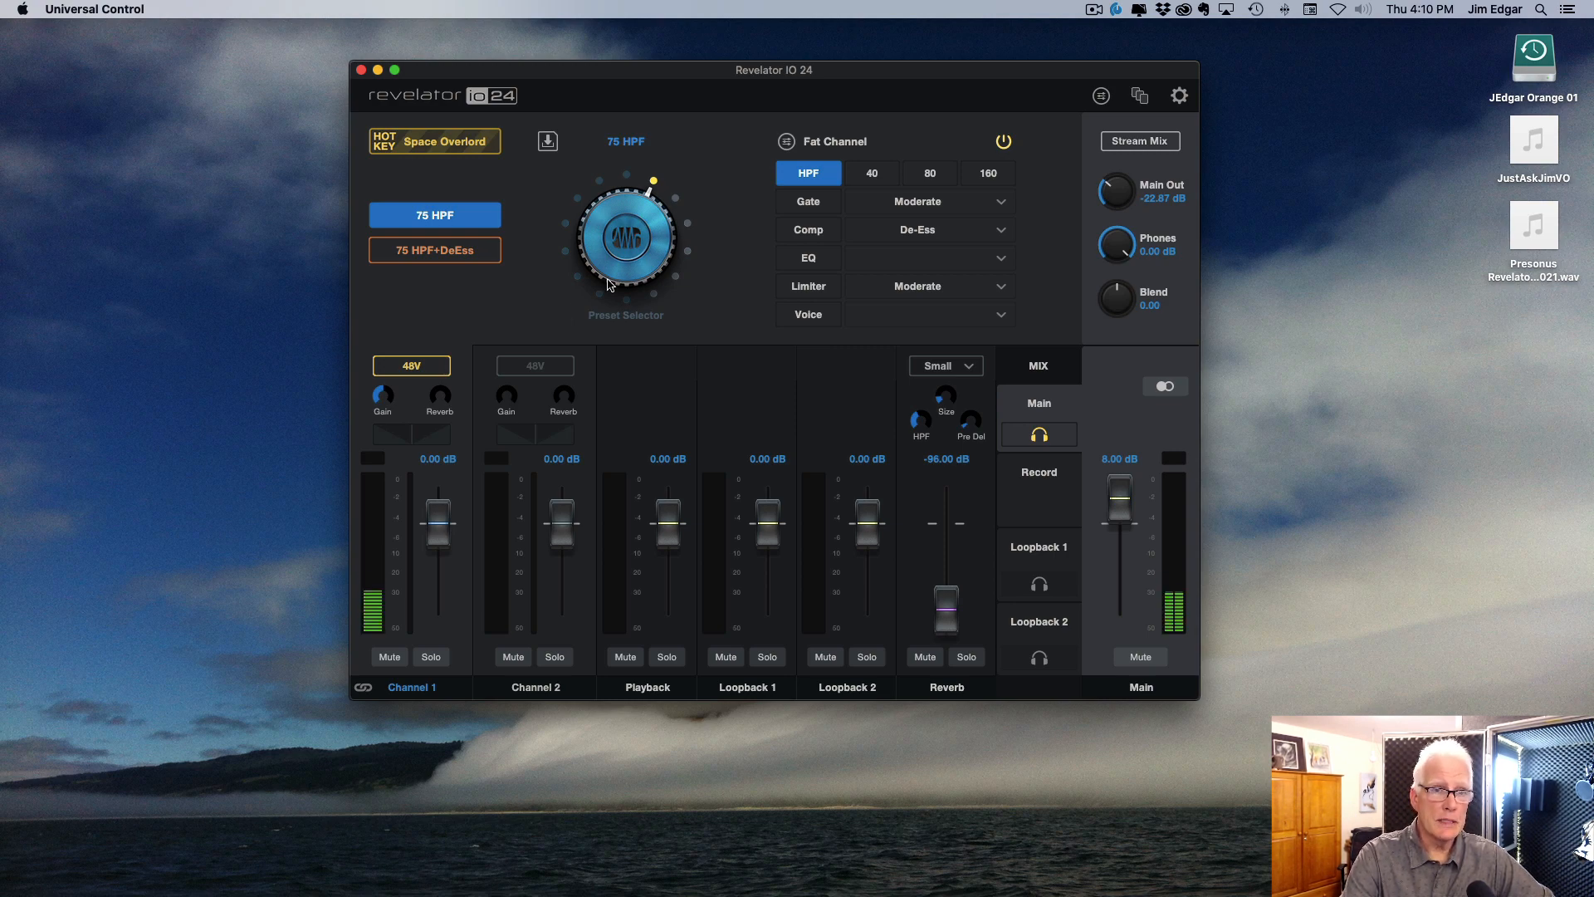
Step: Recall the All Off scene to reset the mixer's channel and main settings
click(1140, 96)
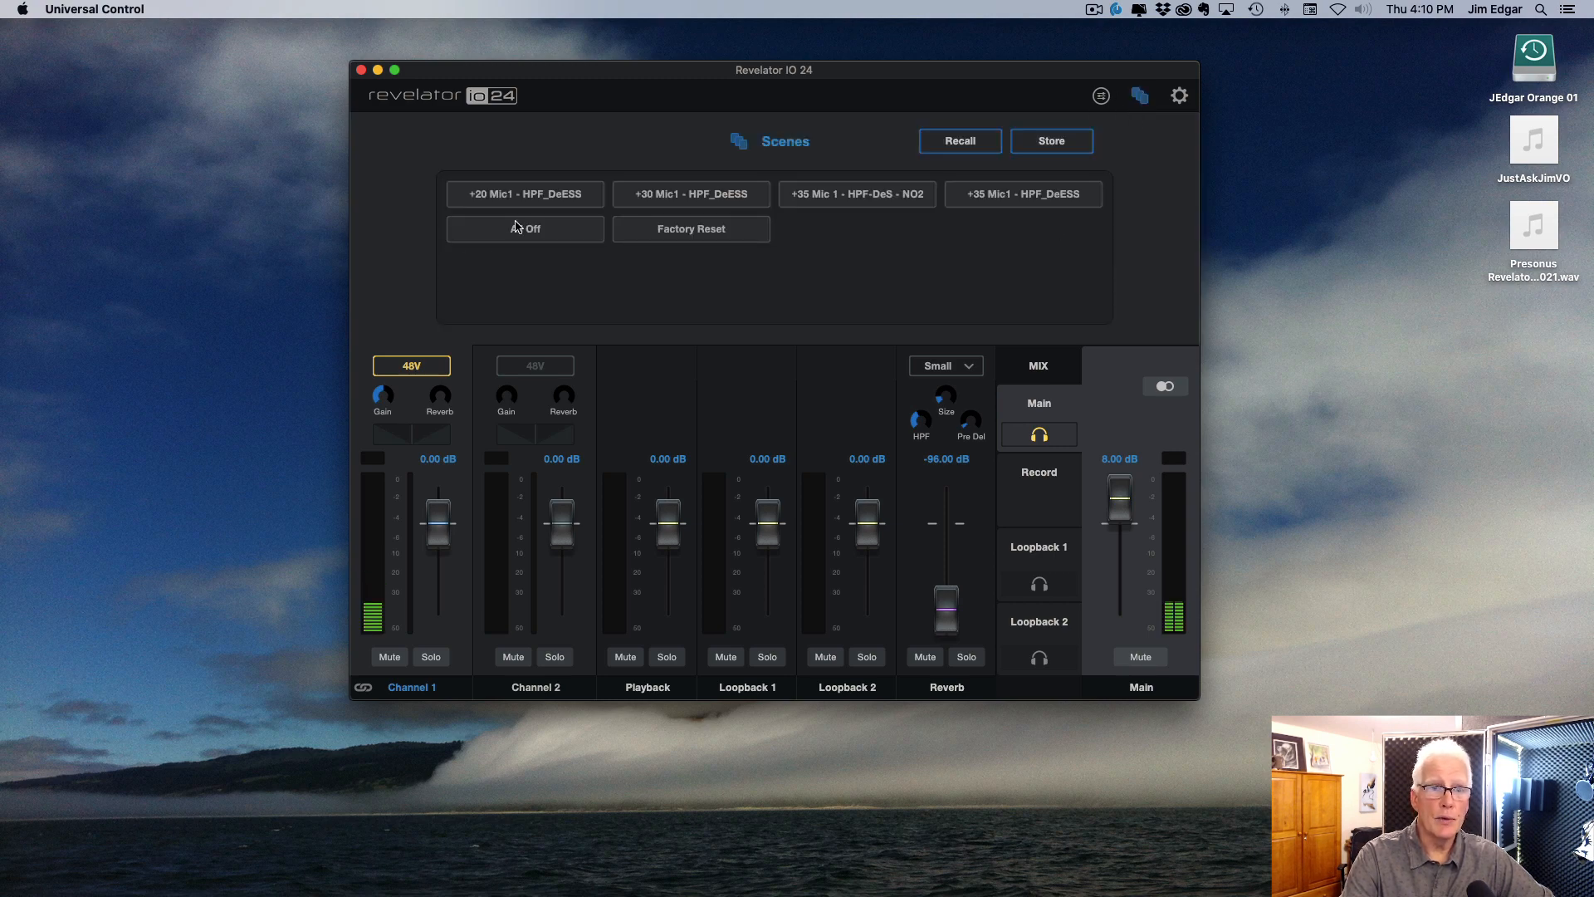
click(548, 234)
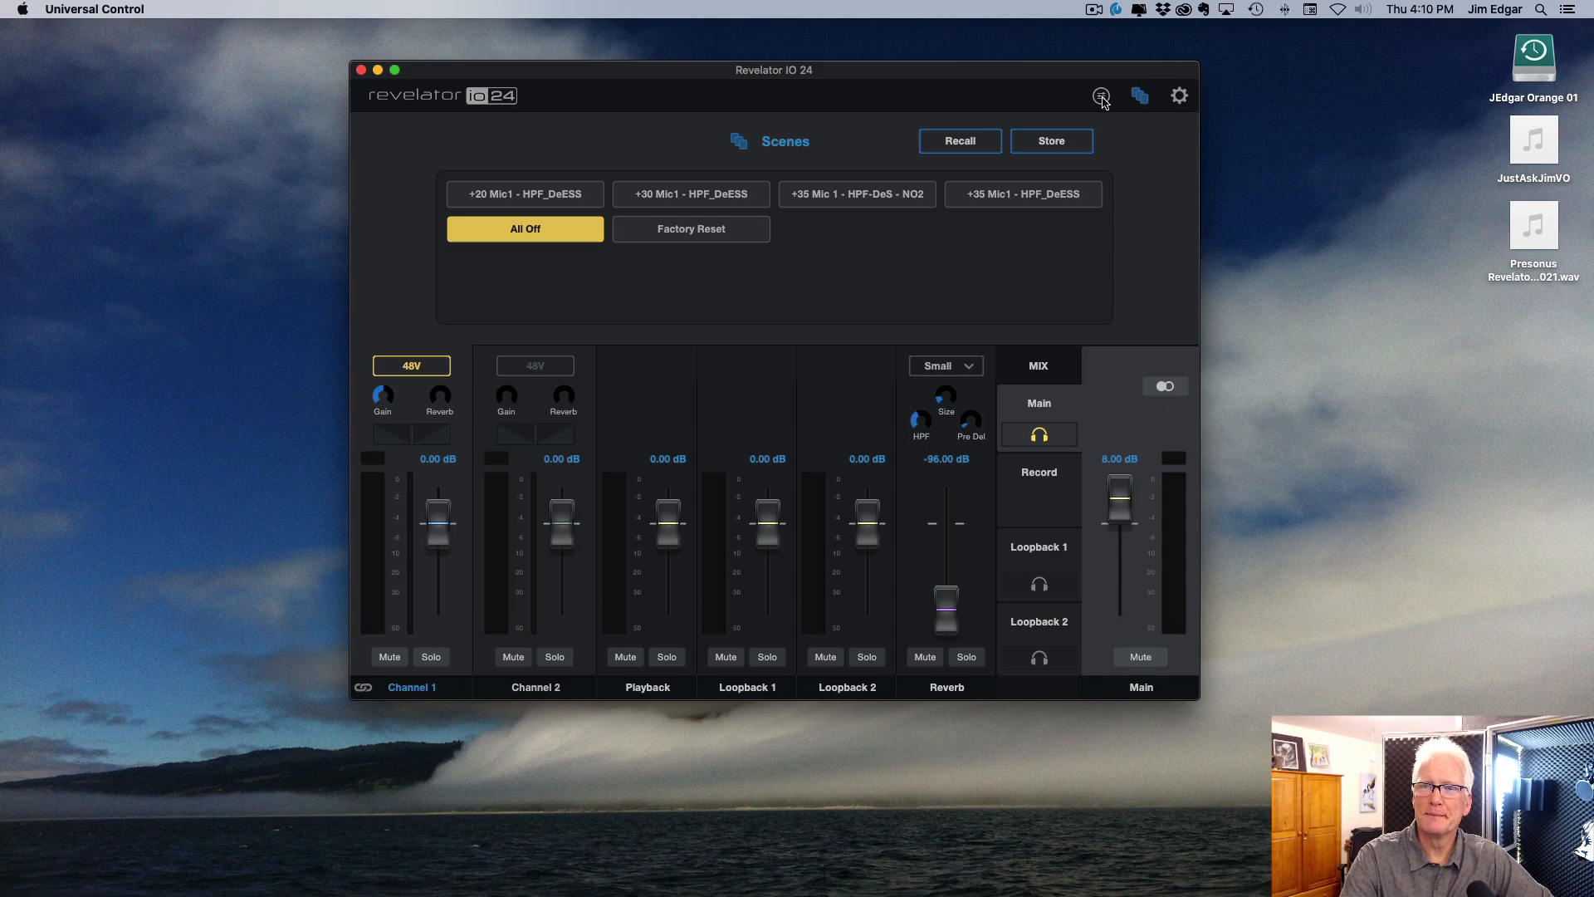
click(955, 148)
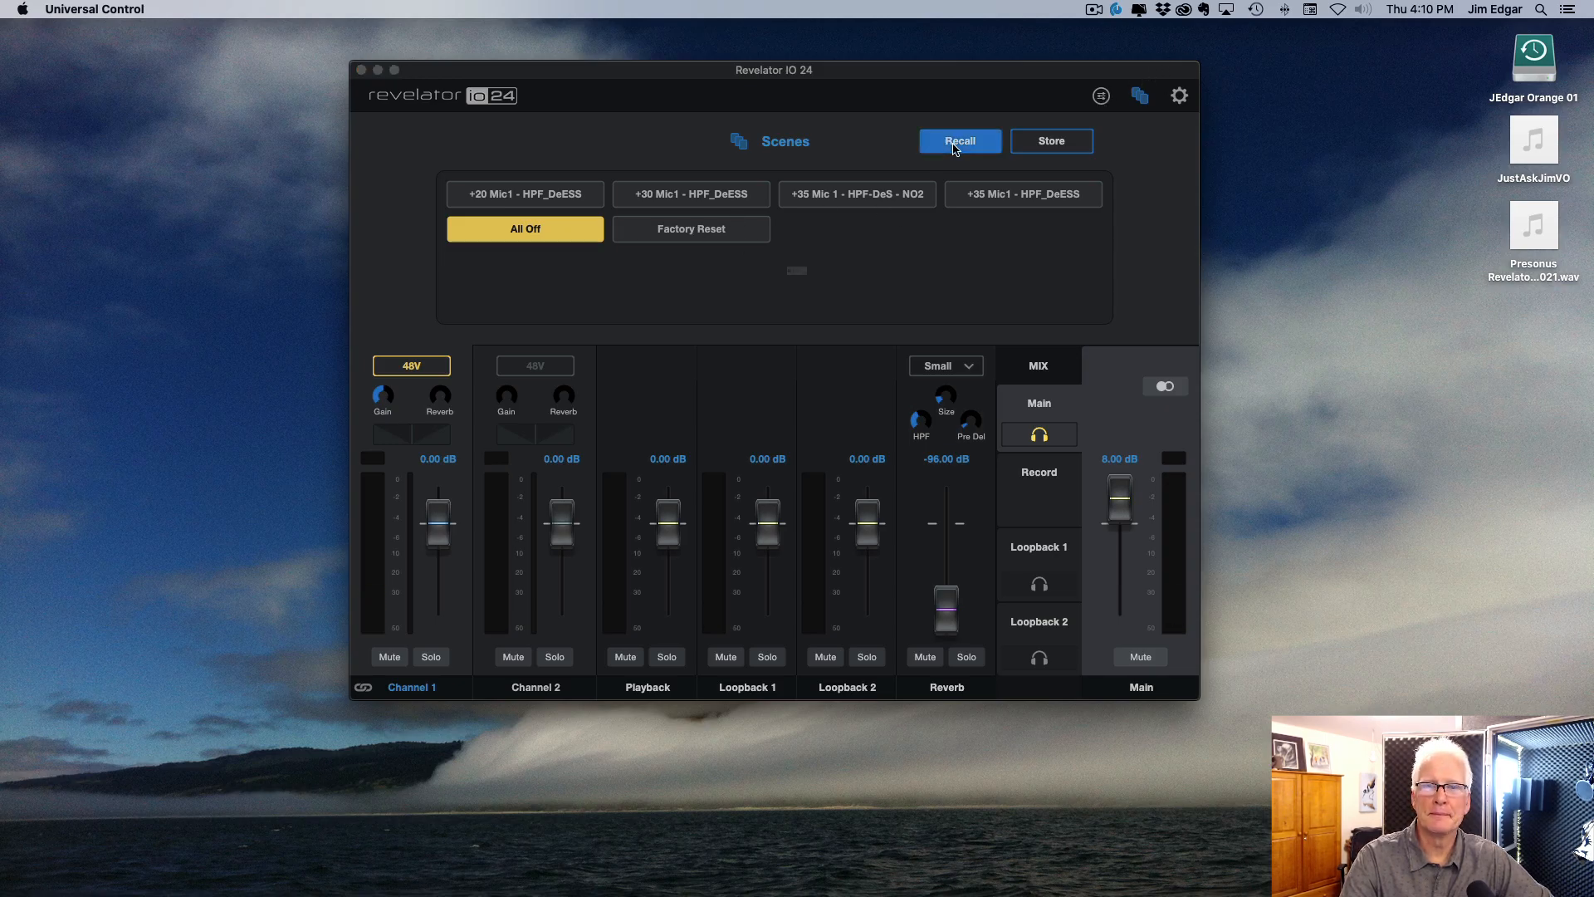
click(908, 313)
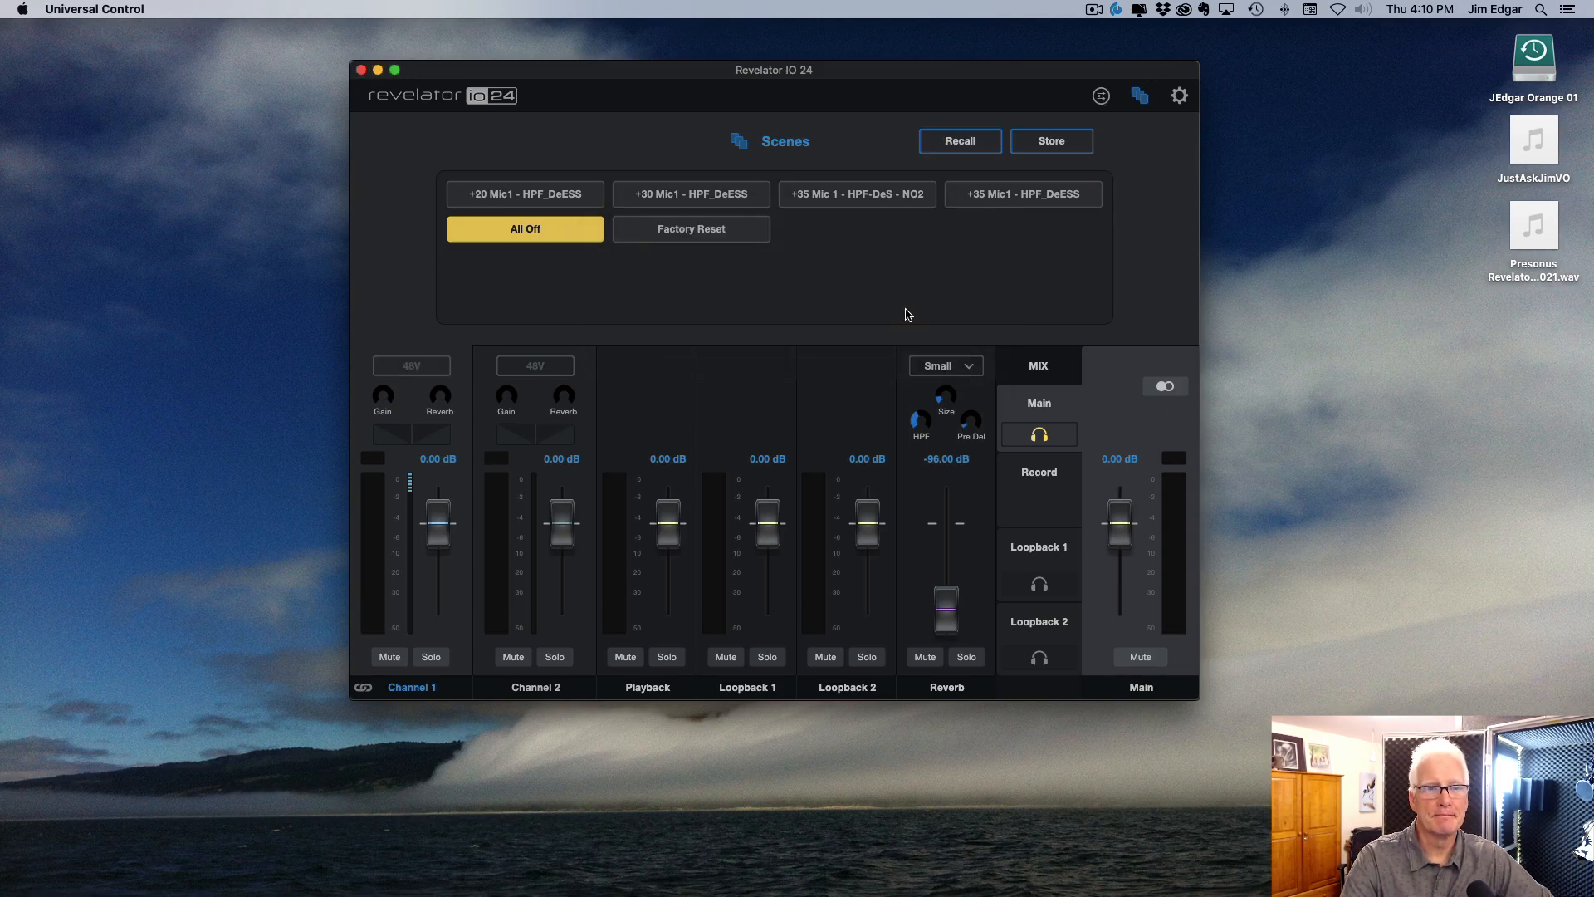